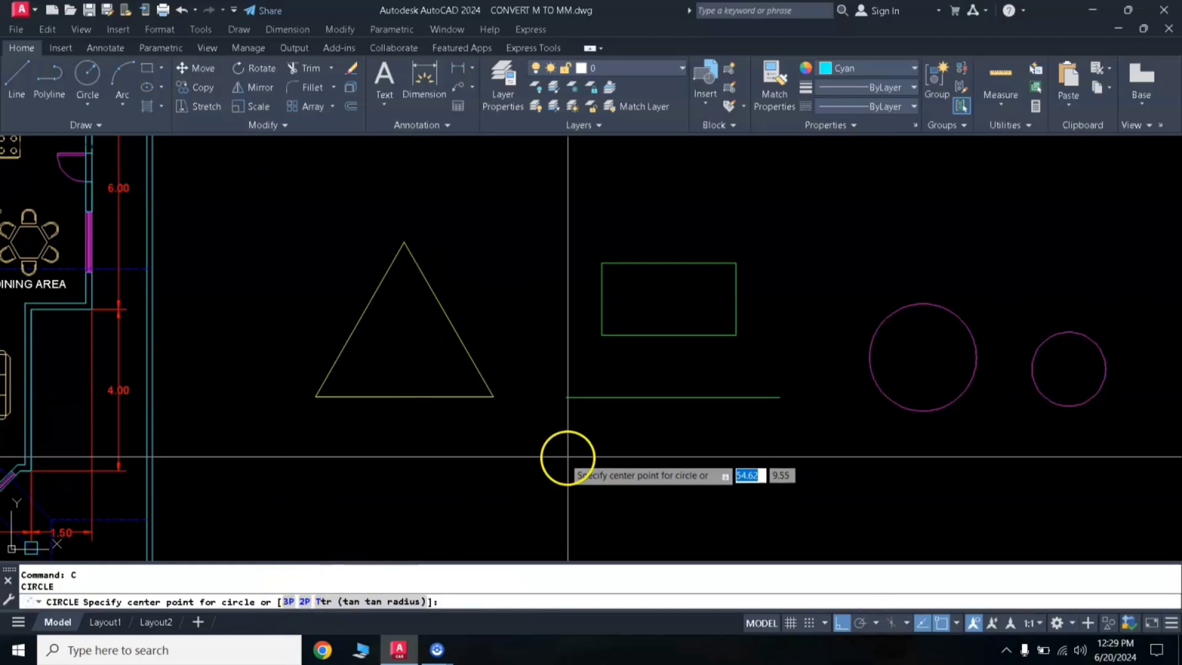
key(Escape)
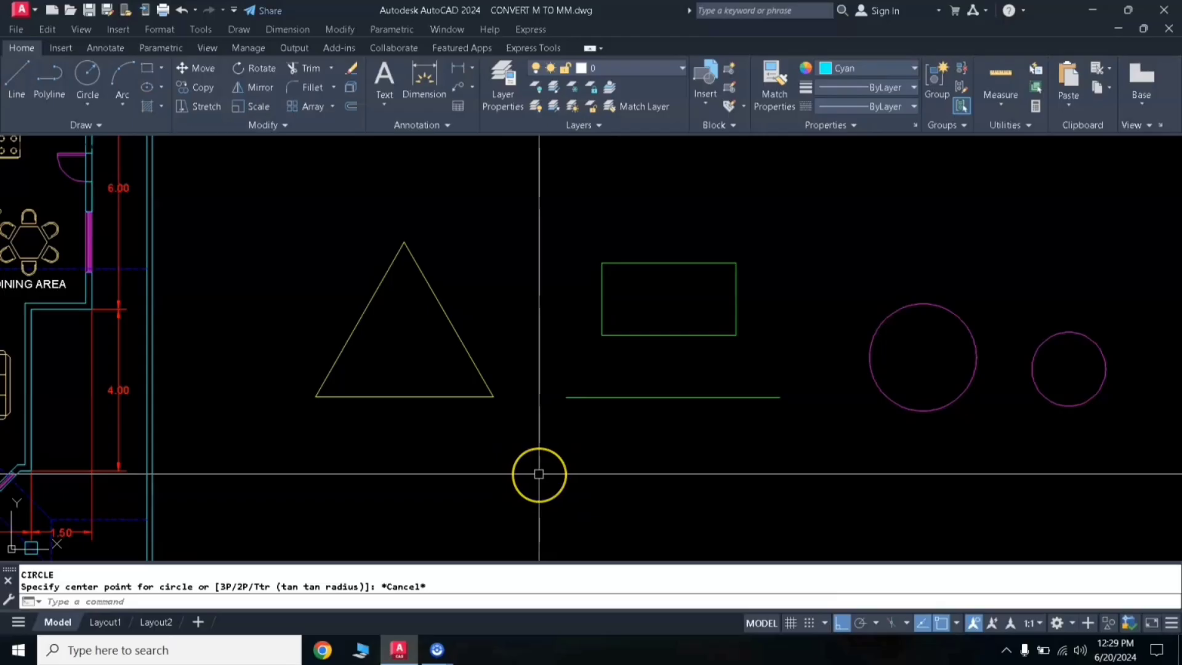
text(c)
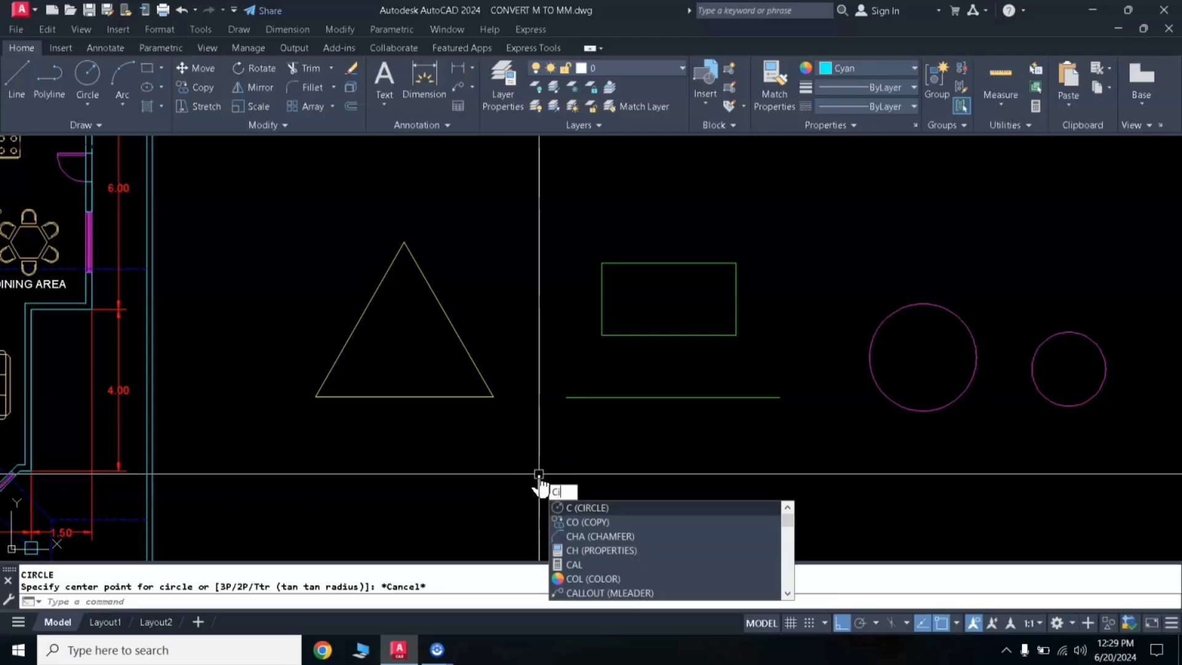
text(i)
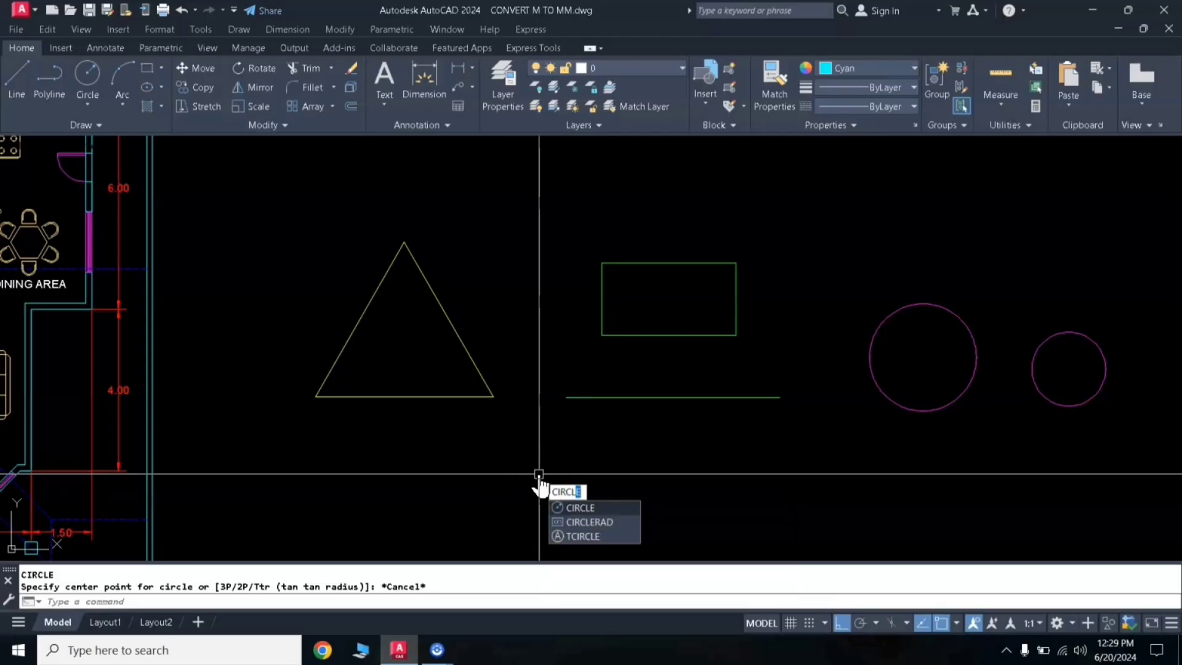
key(Escape)
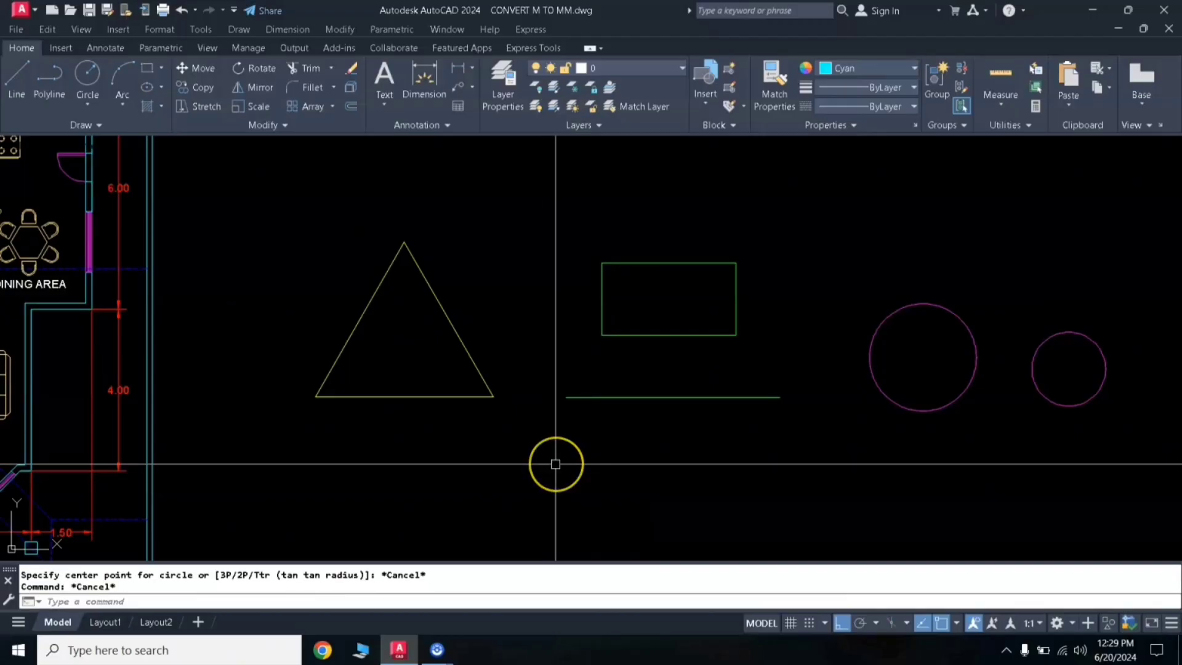
- Draw a three-point circle inside the triangle through the midpoints of its three sides
key(Return)
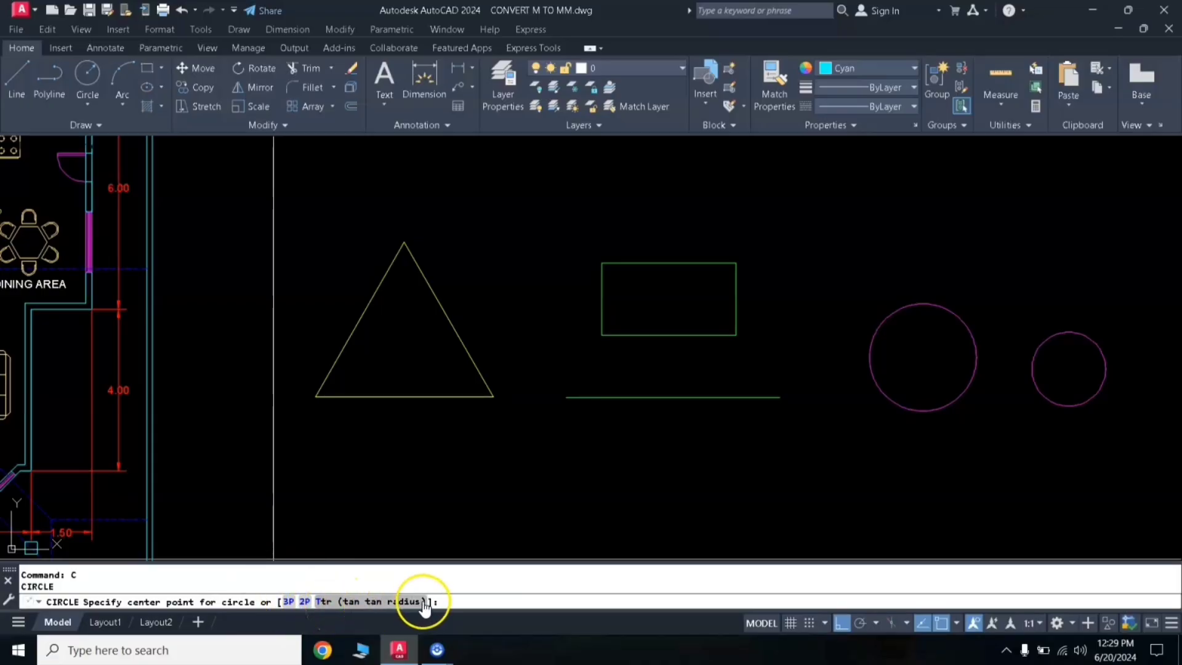
click(287, 602)
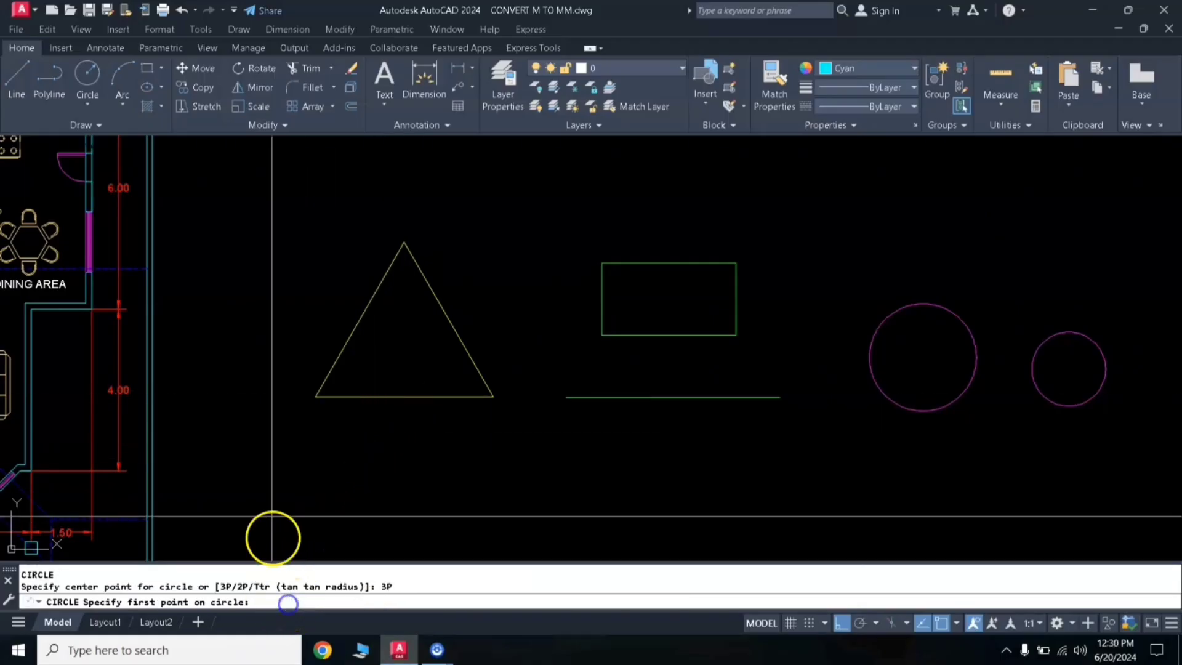
click(404, 396)
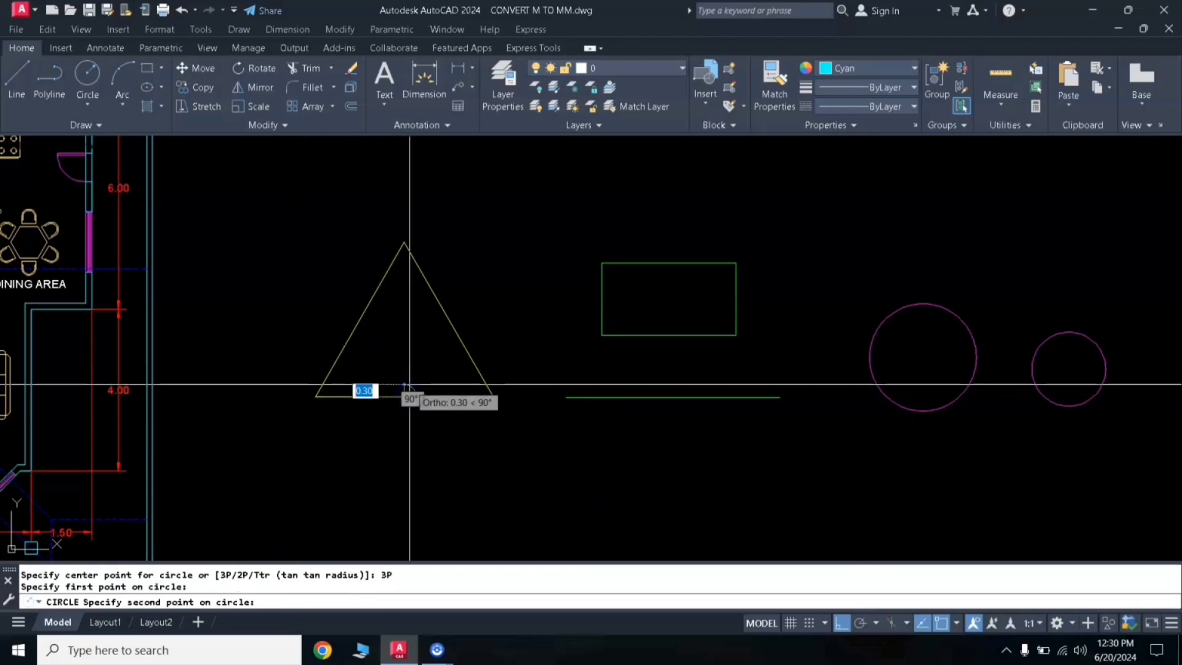
click(360, 319)
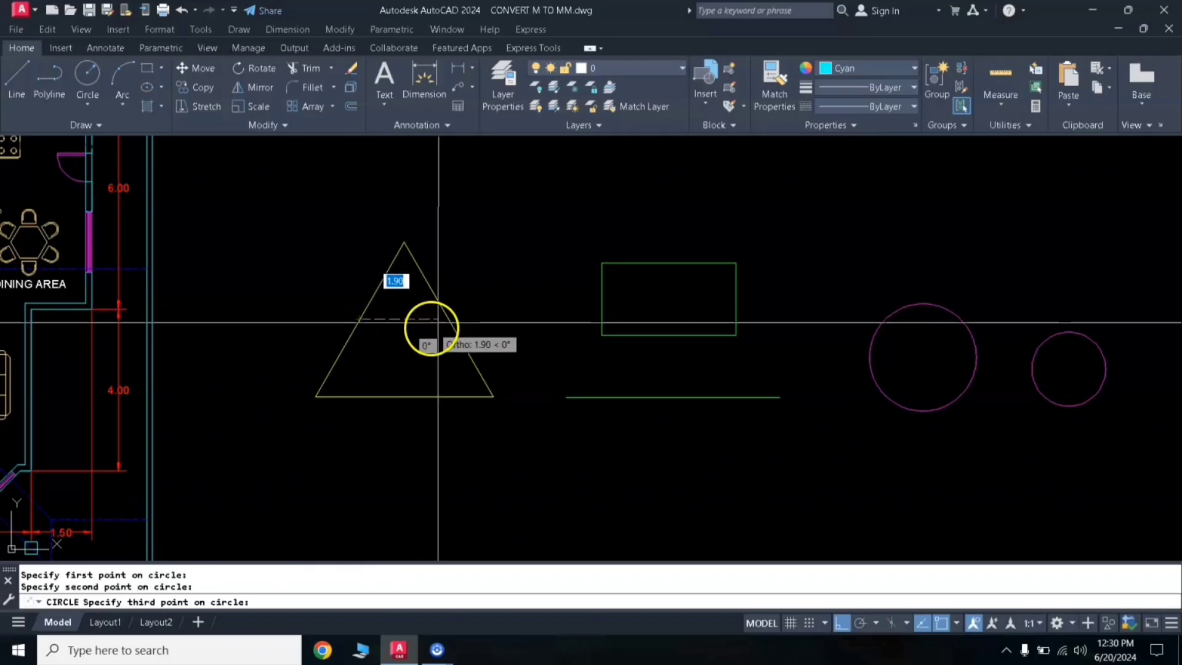
click(448, 320)
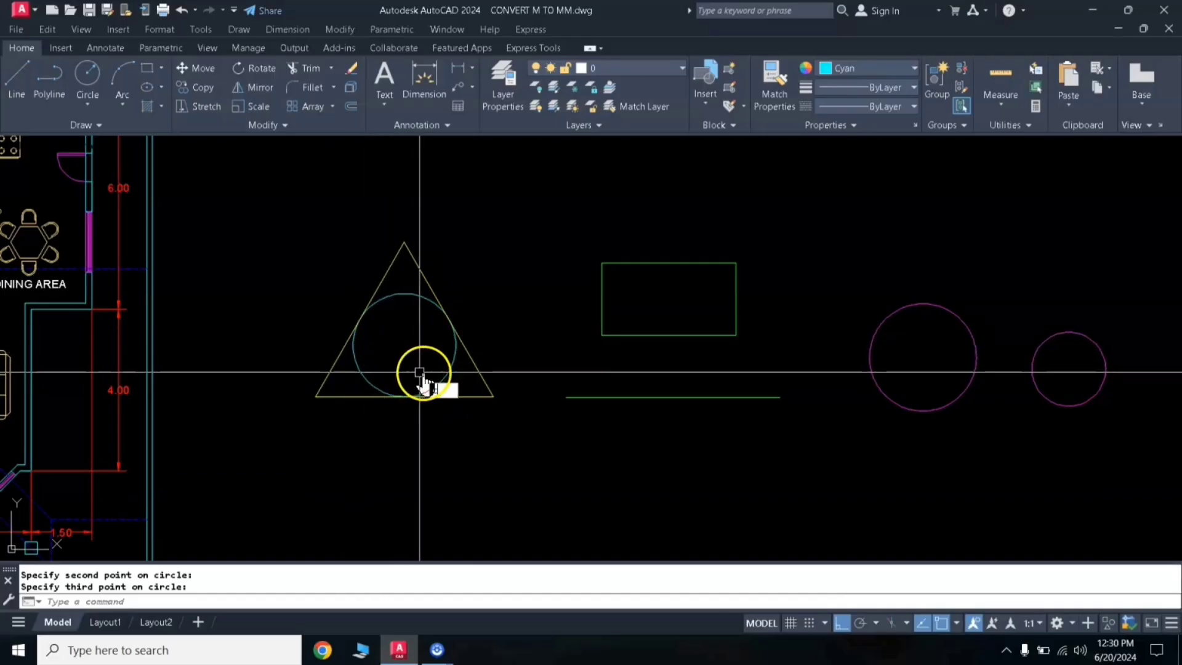
- Draw a two-point circle from the midpoint of the green line to the midpoint of the rectangle's lower edge
text(c)
key(Return)
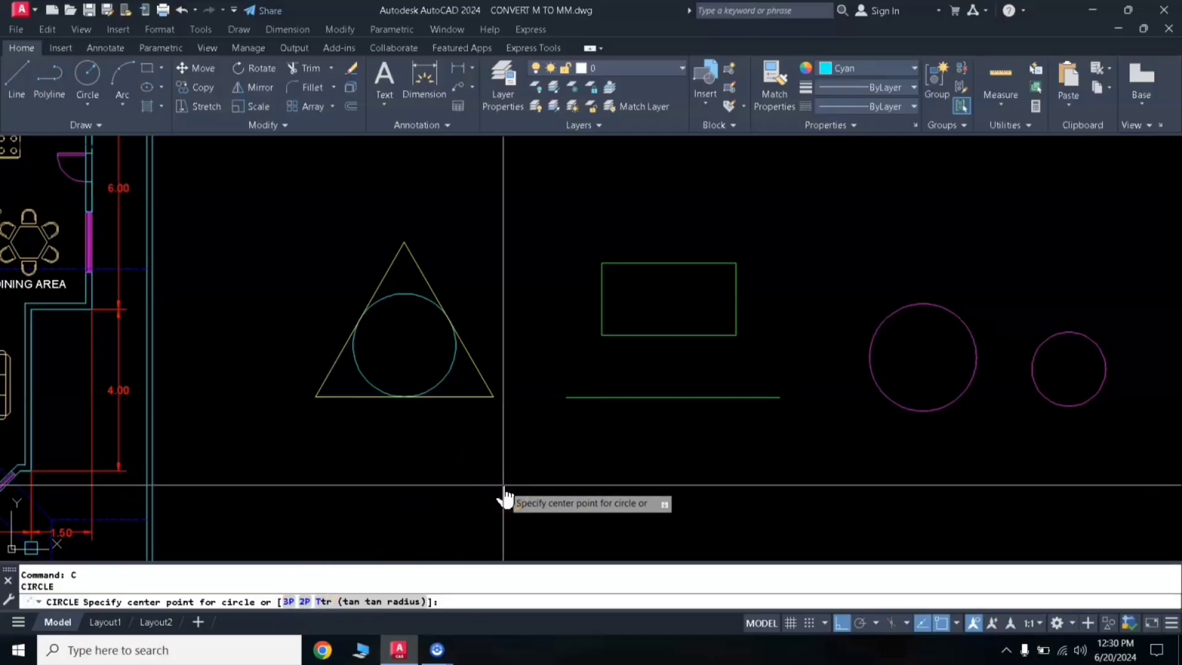
text(2p)
key(Return)
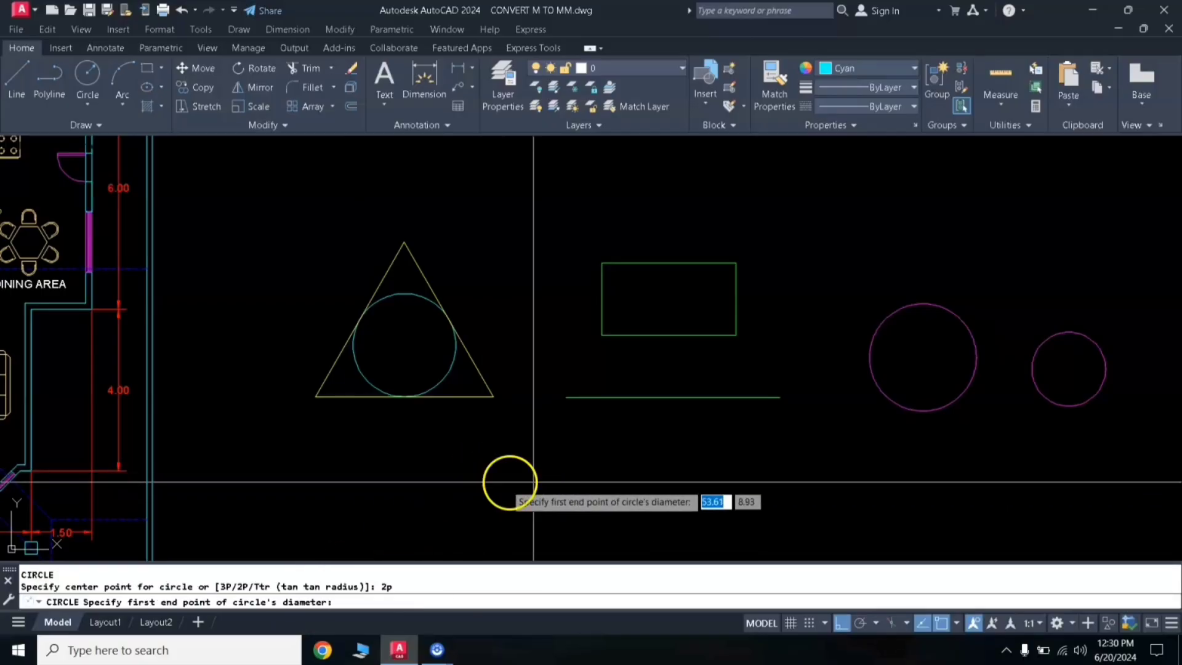
click(673, 394)
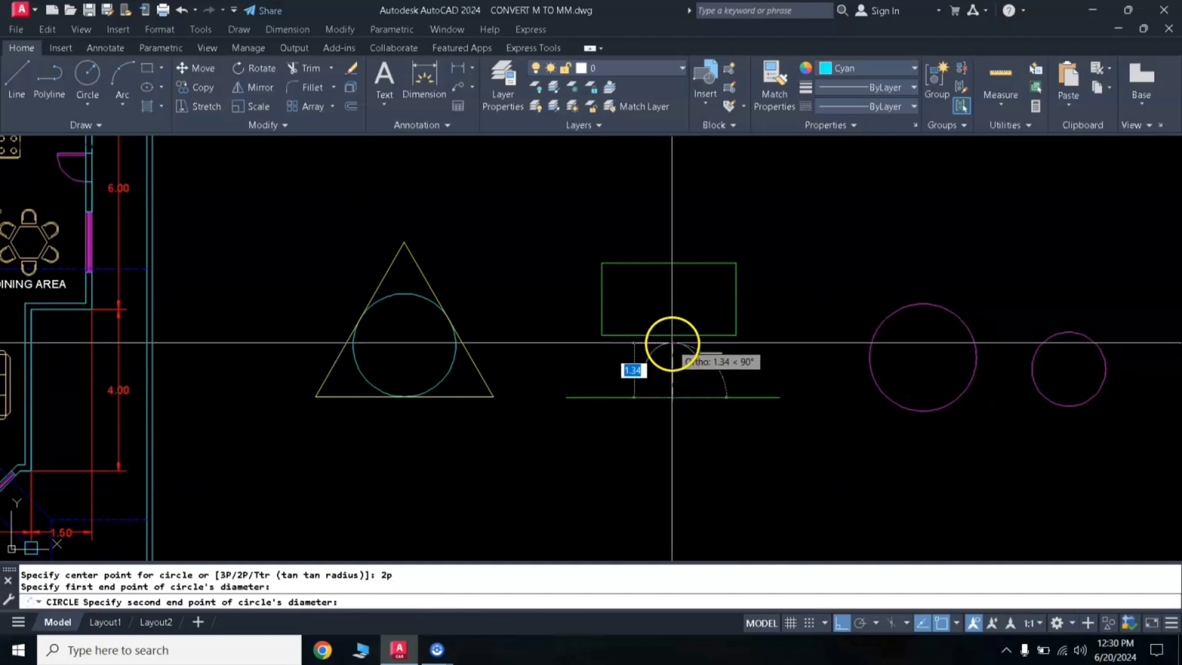
click(672, 336)
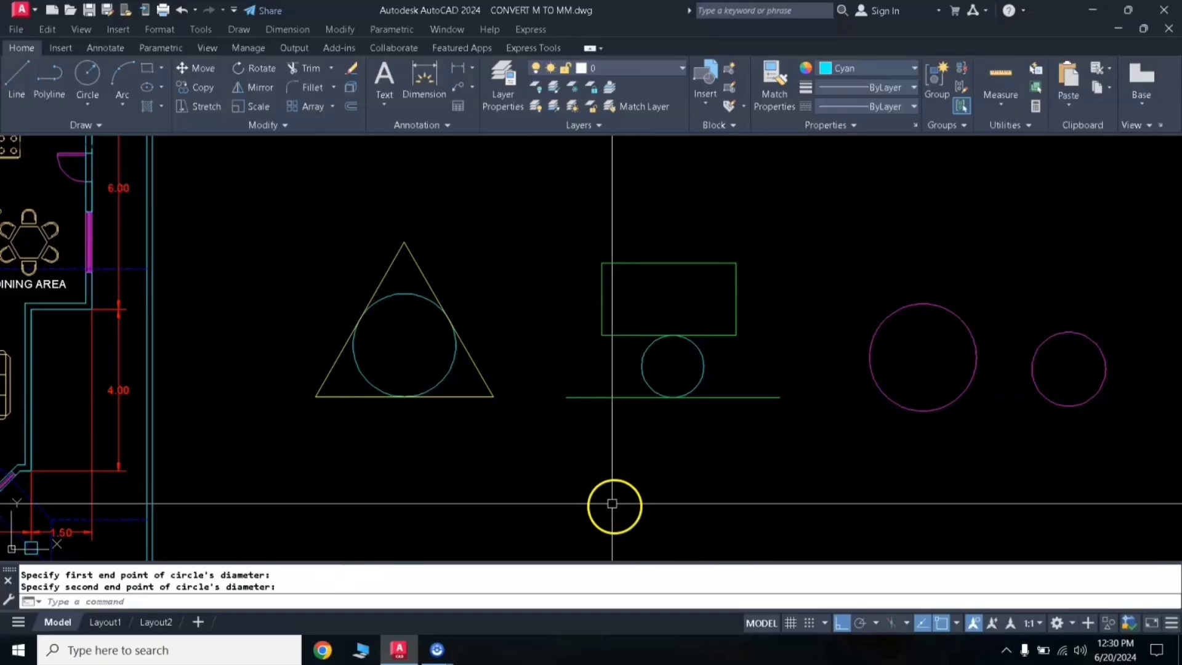
- Draw a tan-tan-radius circle of radius 3 tangent to the upper sides of the two magenta circles
text(c)
key(Return)
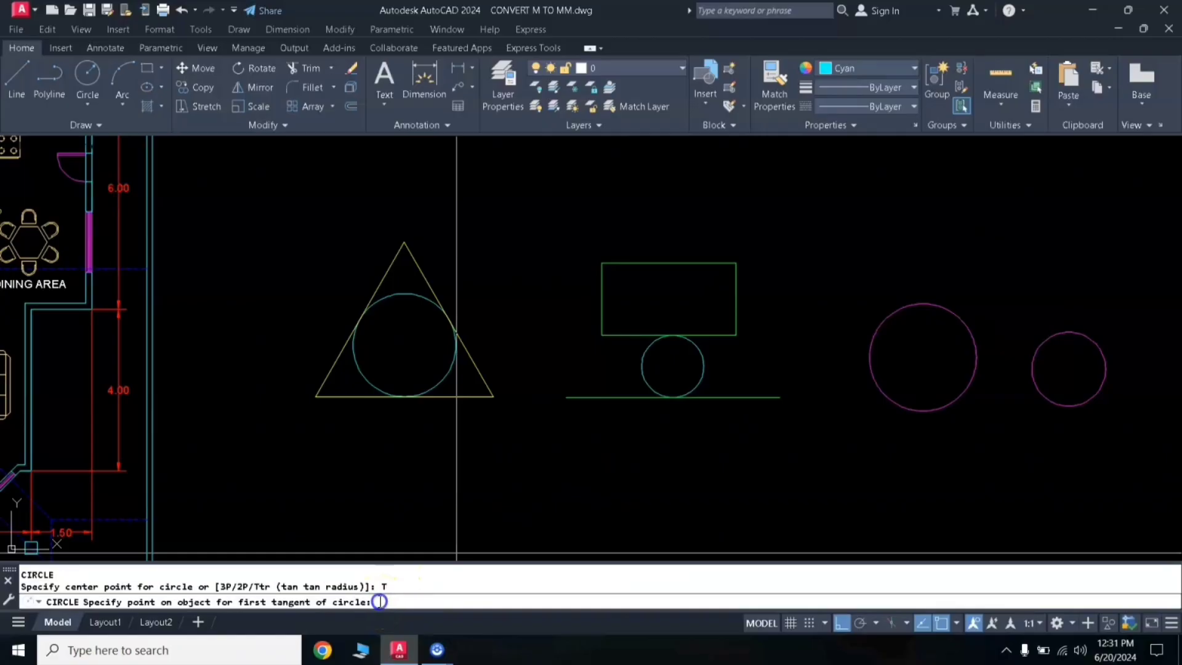
click(962, 318)
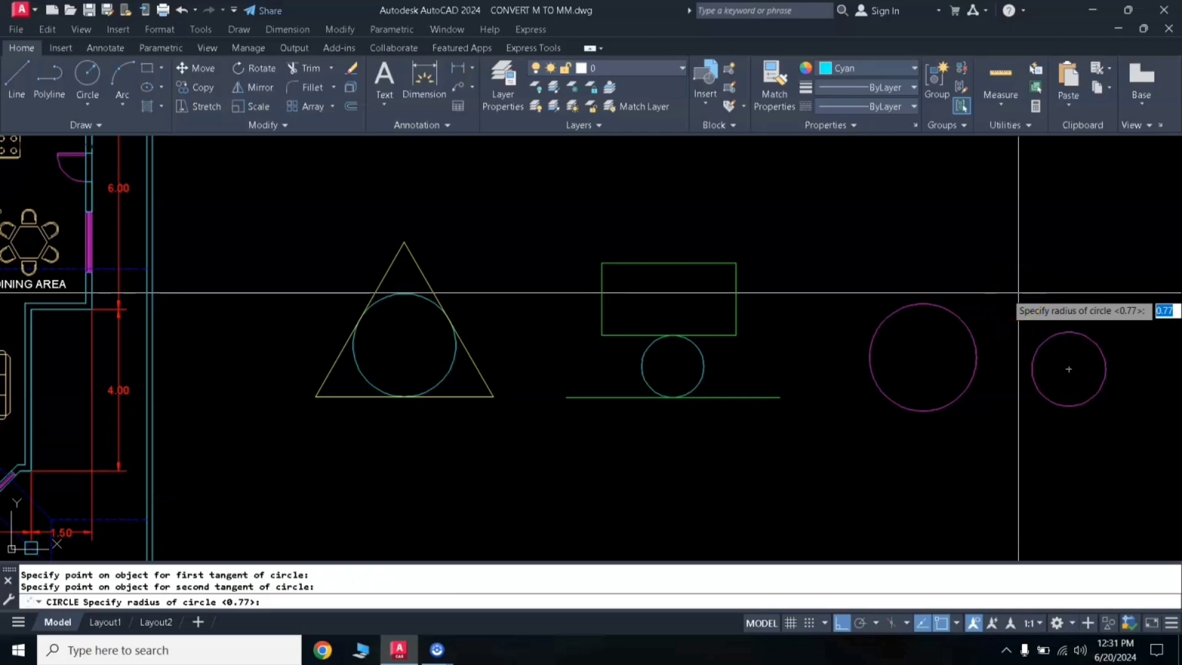
key(Return)
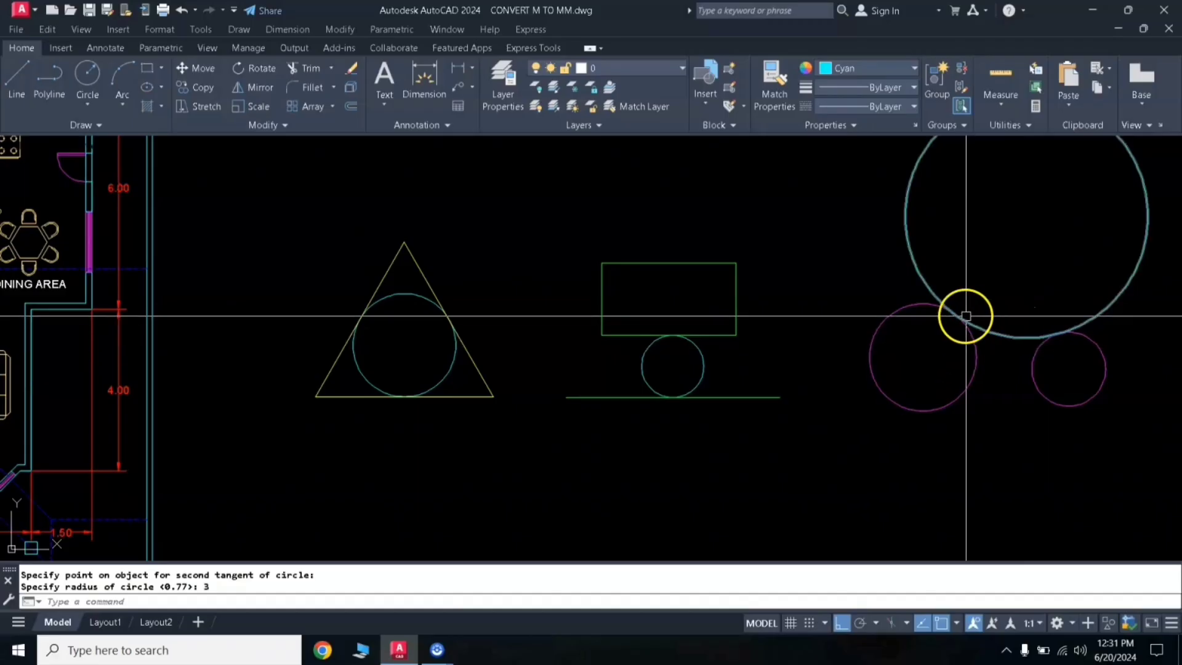
- Add a radius dimension to the cyan circle above the magenta circles, accepting the 1:1 annotation scale
scroll(964, 348, up, 4)
scroll(770, 280, up, 3)
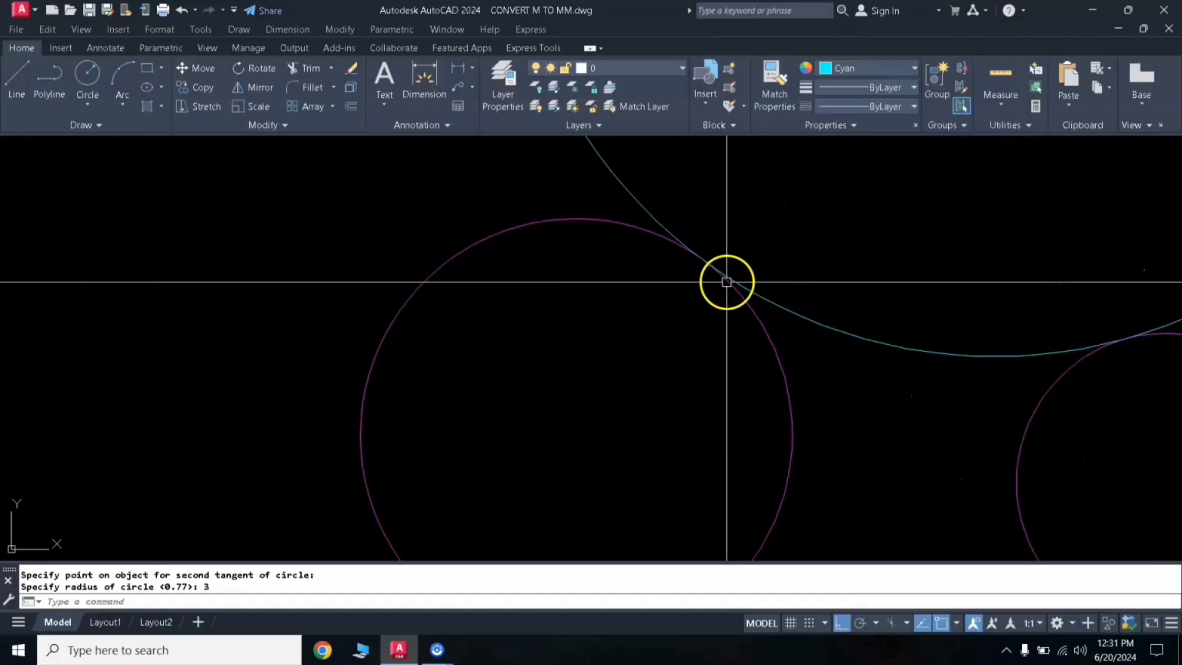
scroll(1082, 322, down, 4)
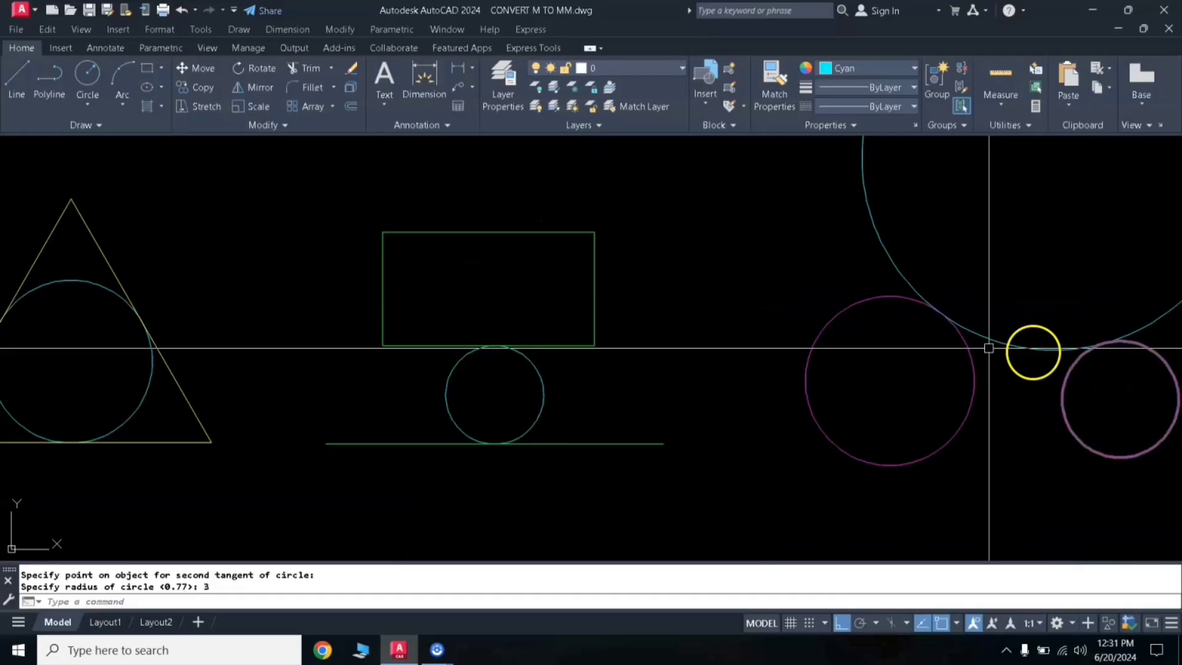
scroll(968, 339, down, 2)
mouse_move(981, 338)
middle_down()
mouse_move(840, 374)
mouse_move(803, 404)
middle_up()
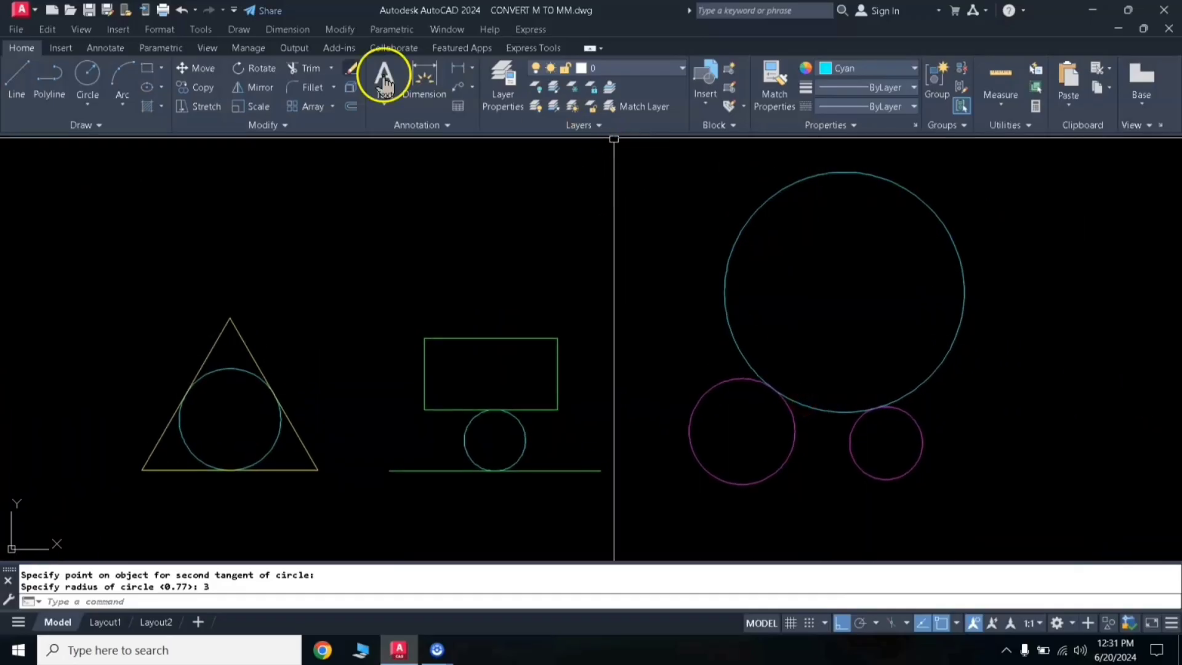
click(474, 70)
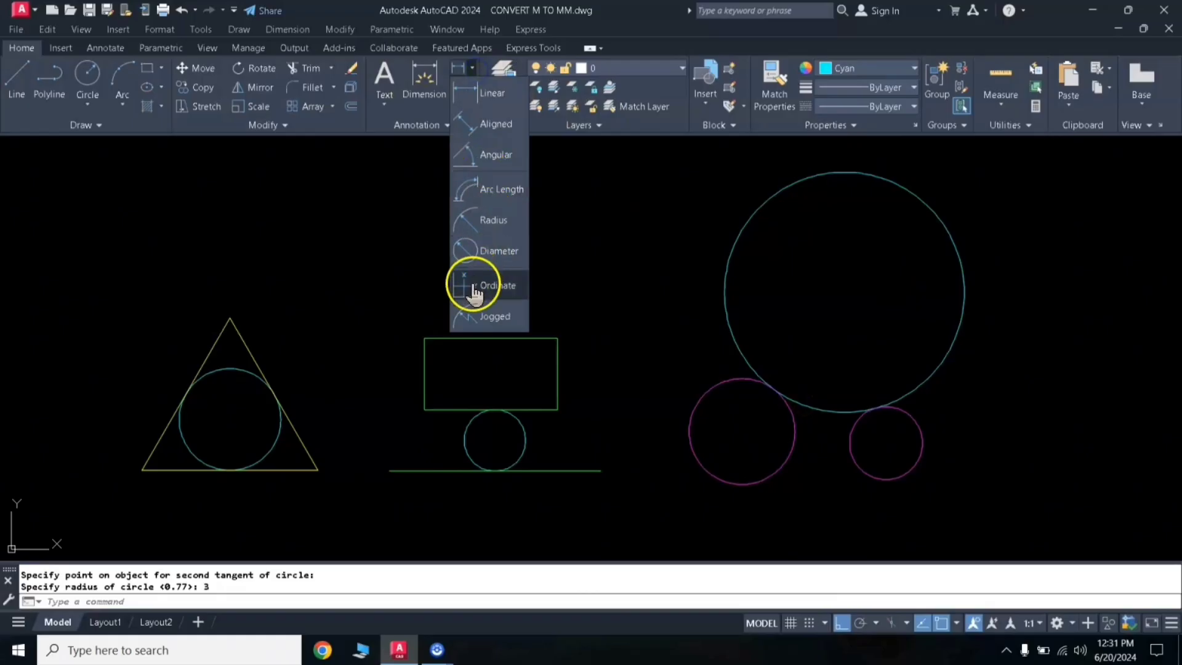
click(477, 239)
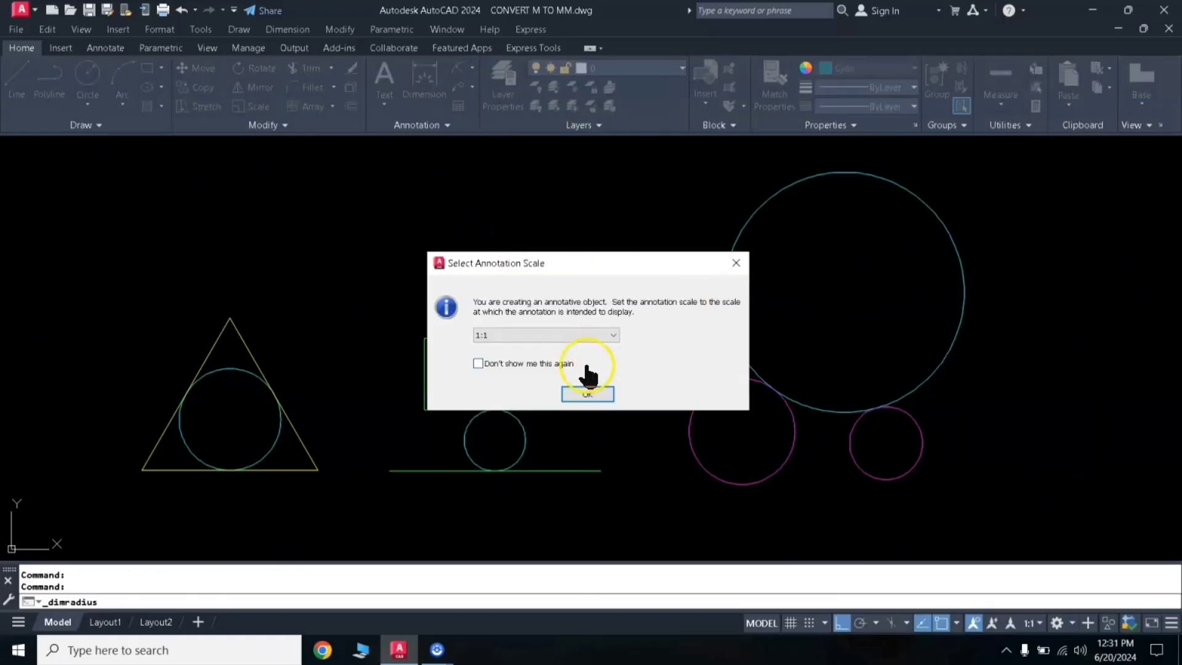
click(578, 395)
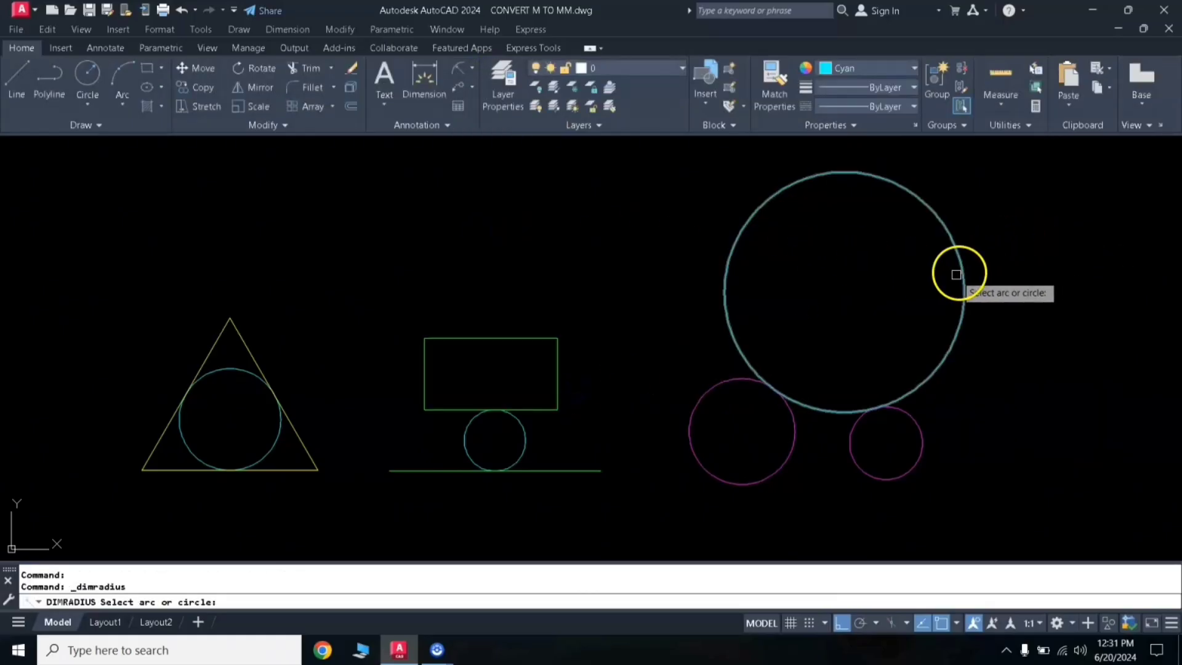
click(957, 271)
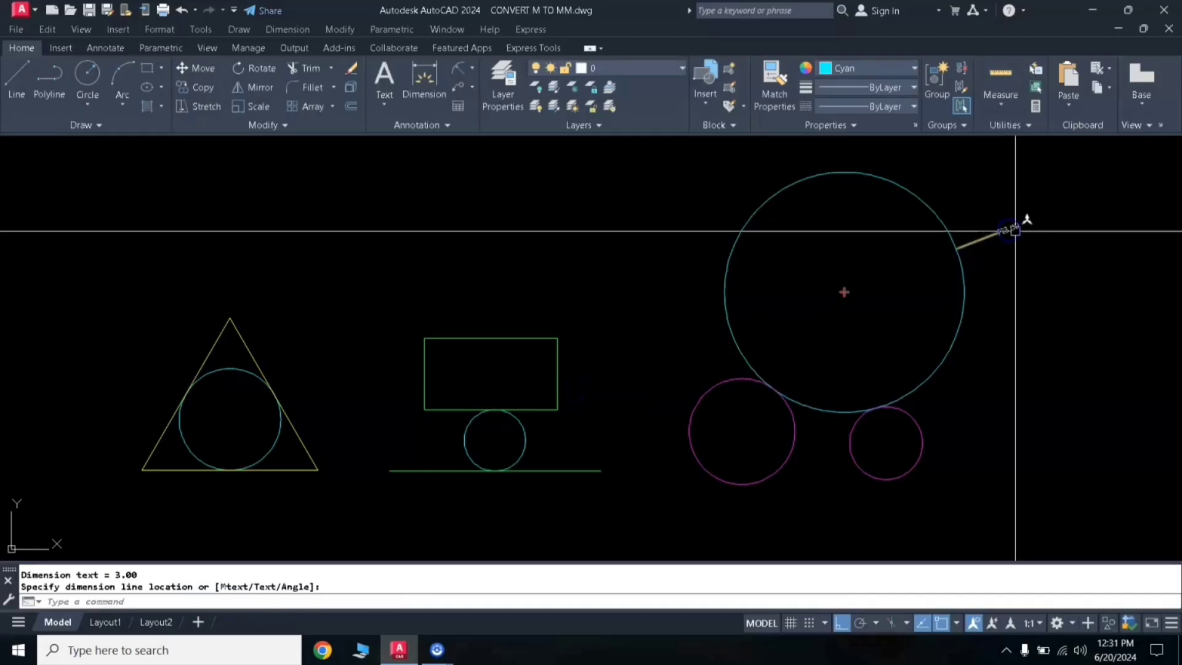
- Draw a tan-tan-radius circle of radius 2 tangent to the lower sides of the two magenta circles
middle_drag(987, 280, 969, 215)
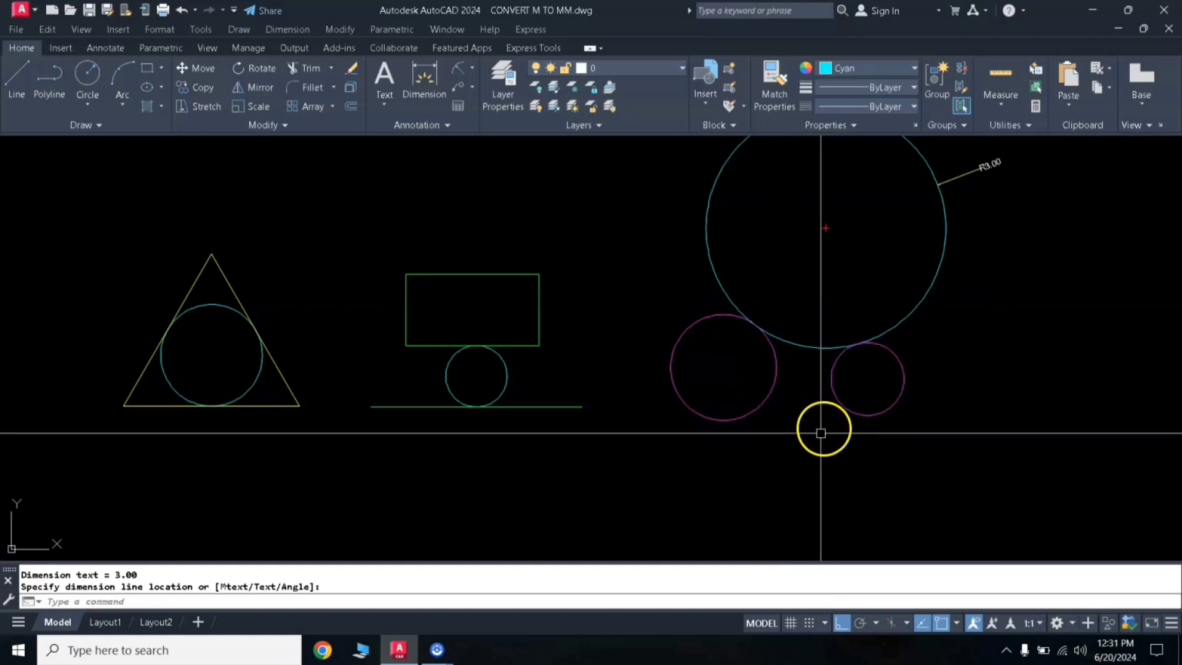
text(c)
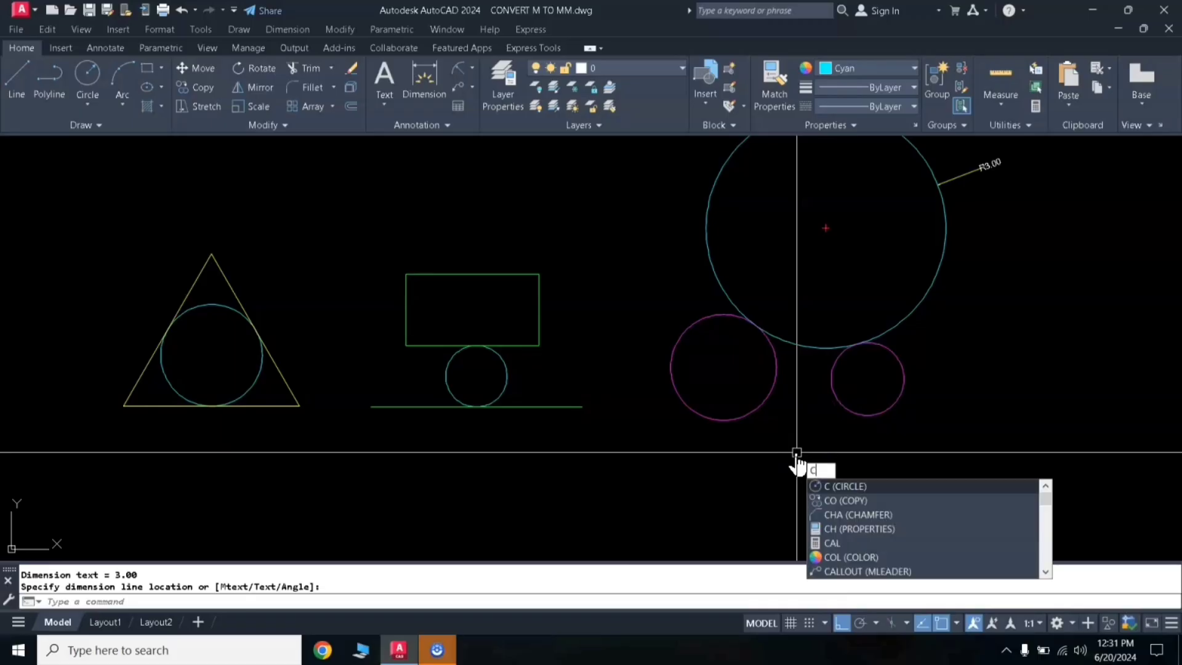
key(Return)
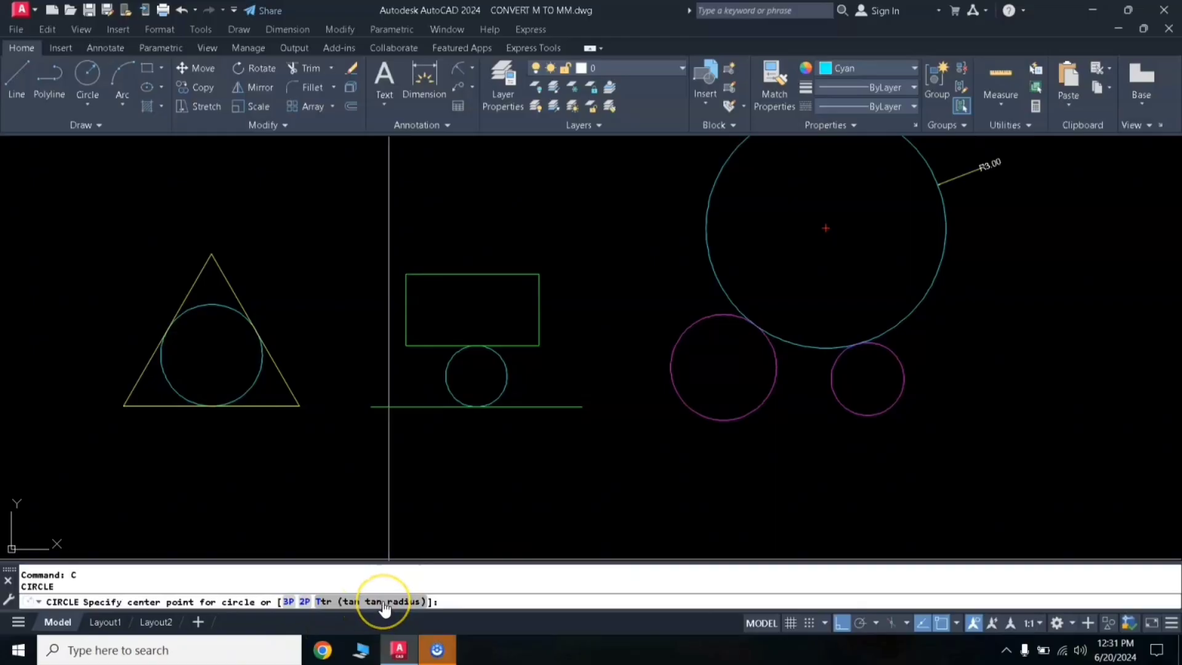
click(763, 405)
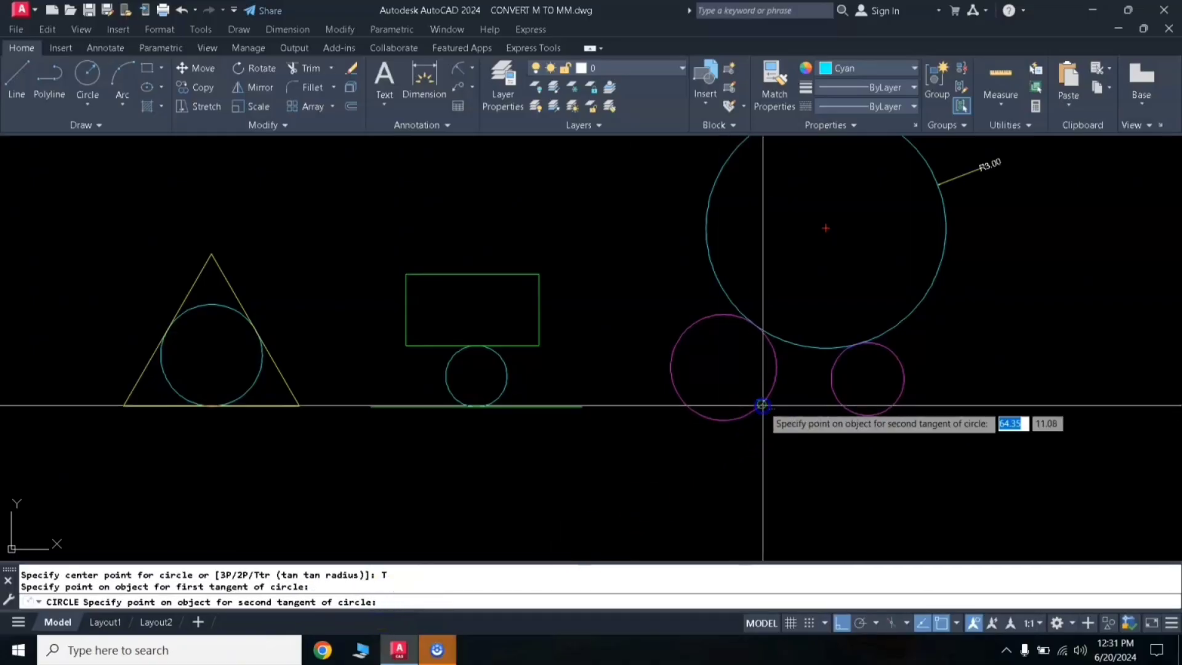
click(835, 398)
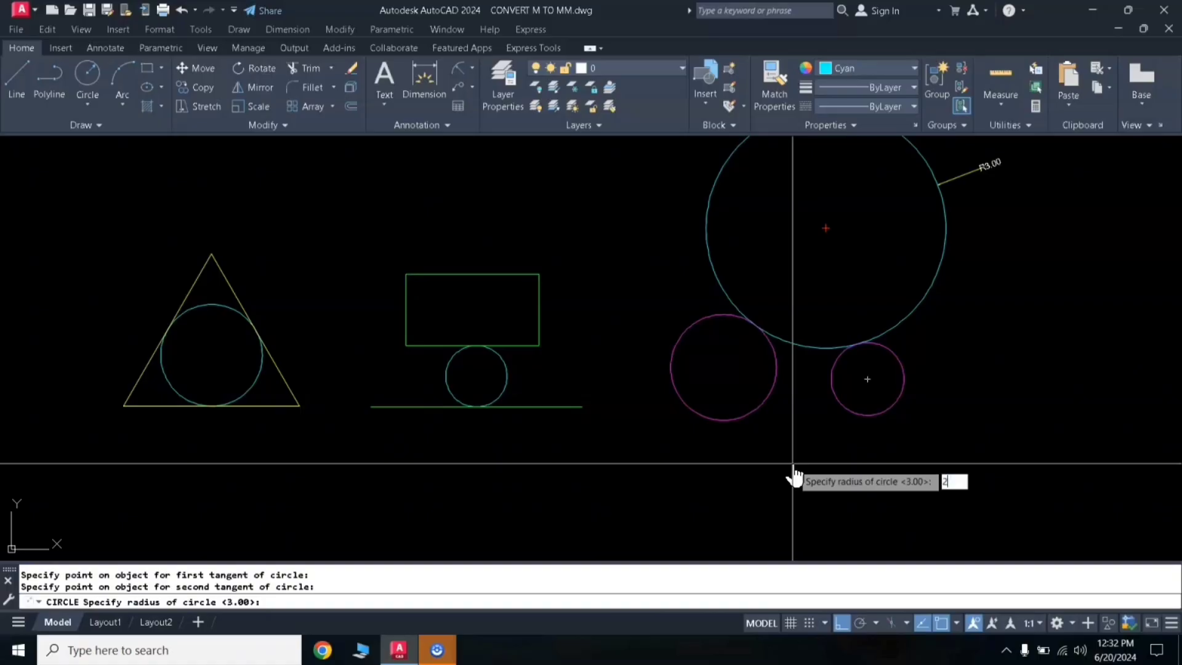
text(2)
key(Return)
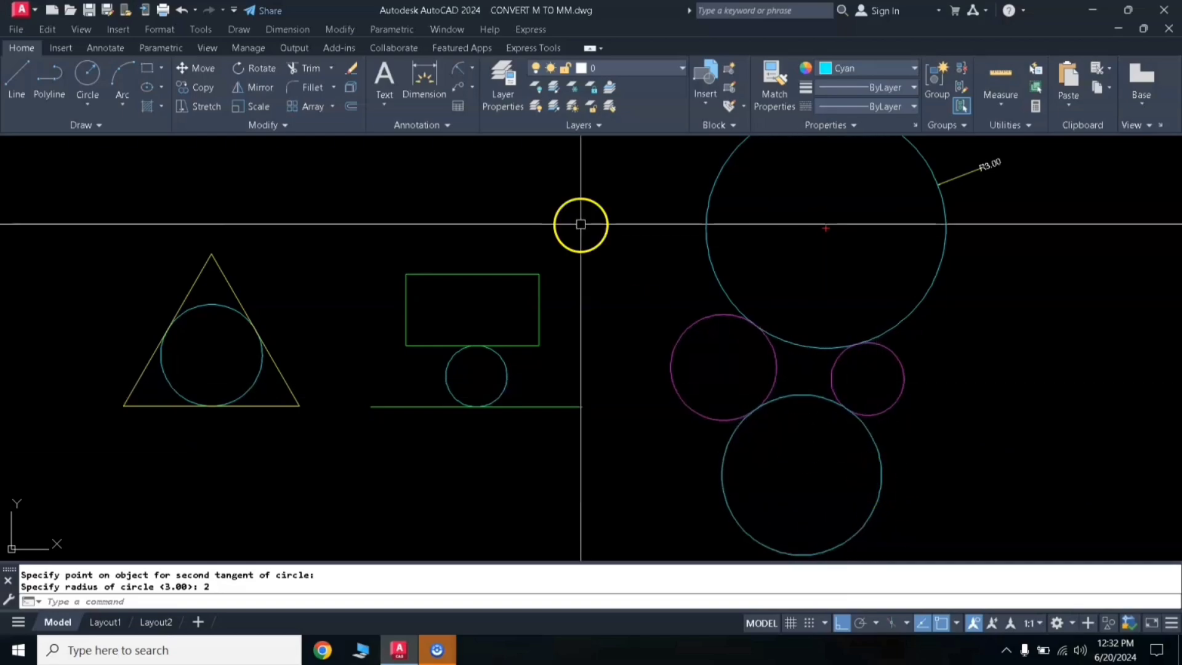
- Add a radius dimension to the cyan circle below the magenta circles
click(458, 77)
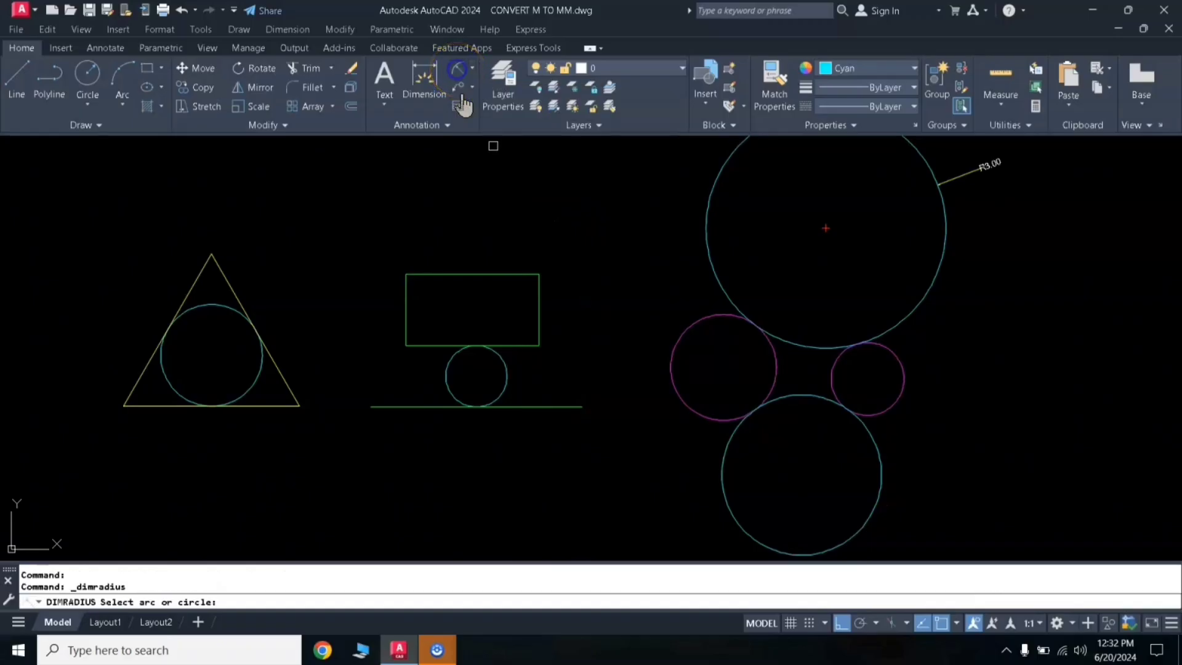
click(865, 524)
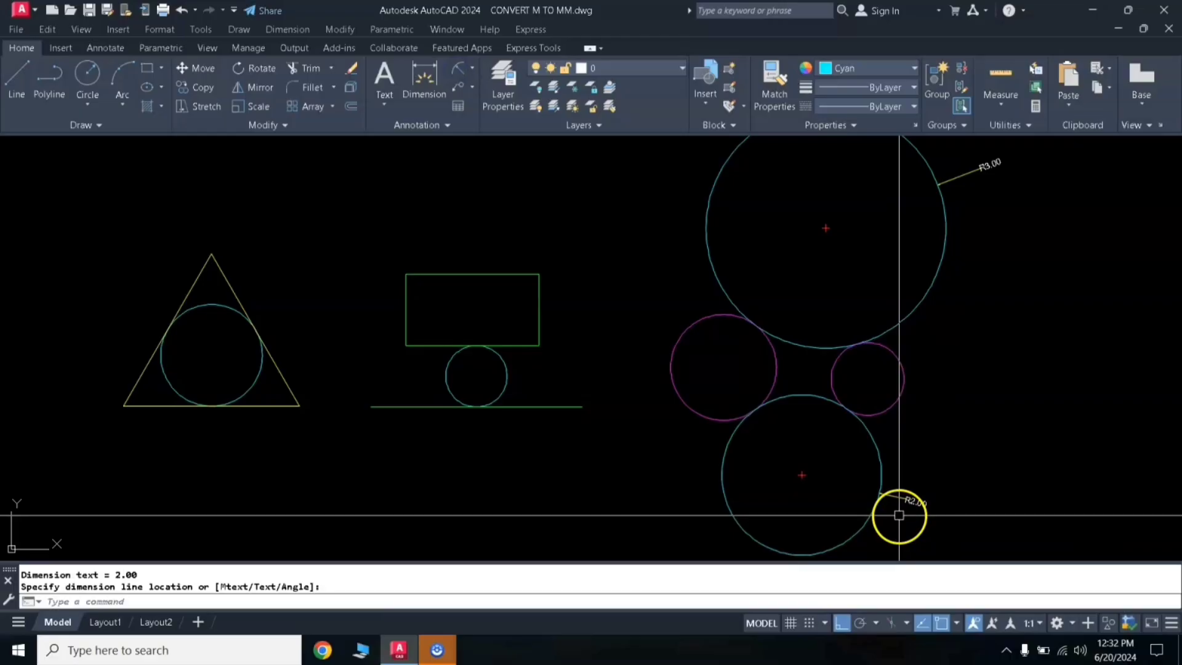
scroll(900, 513, down, 1)
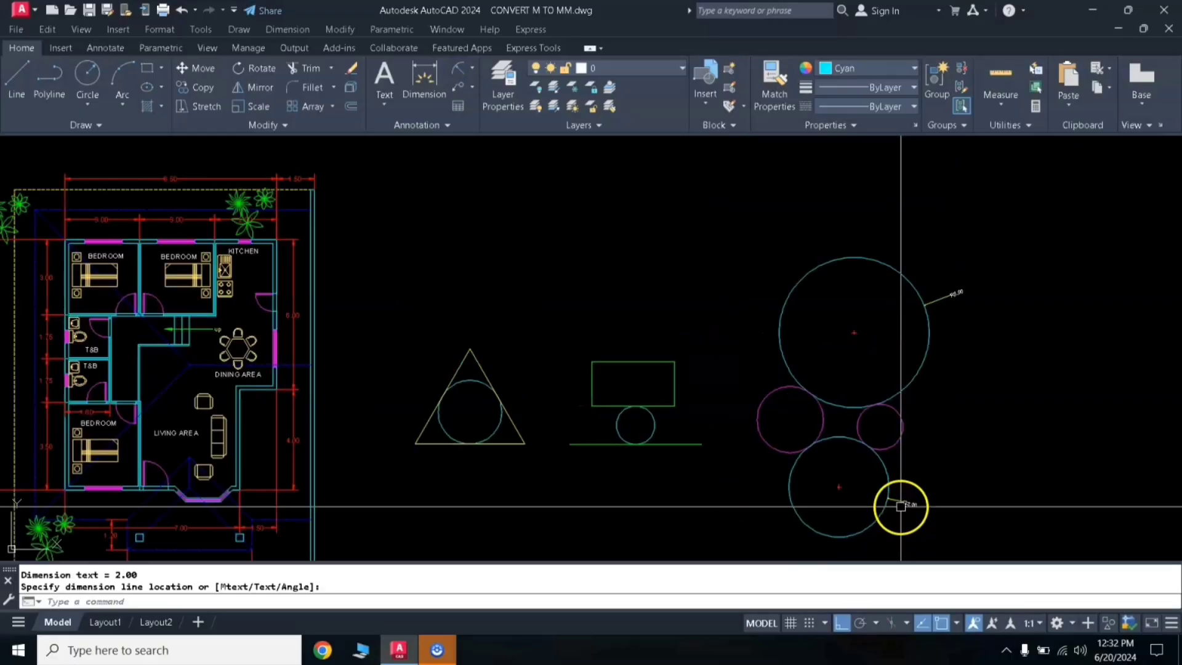
middle_drag(835, 463, 839, 442)
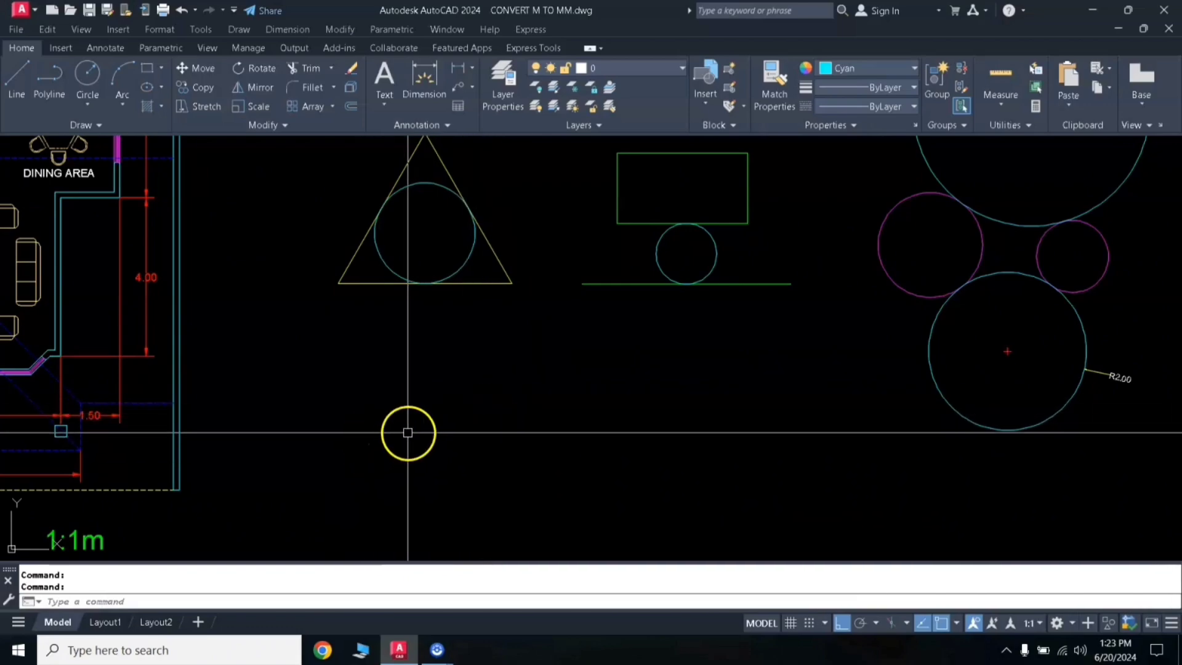
- Draw a circle below the triangle by center point with the Diameter option, setting the diameter to 1.5
key(Return)
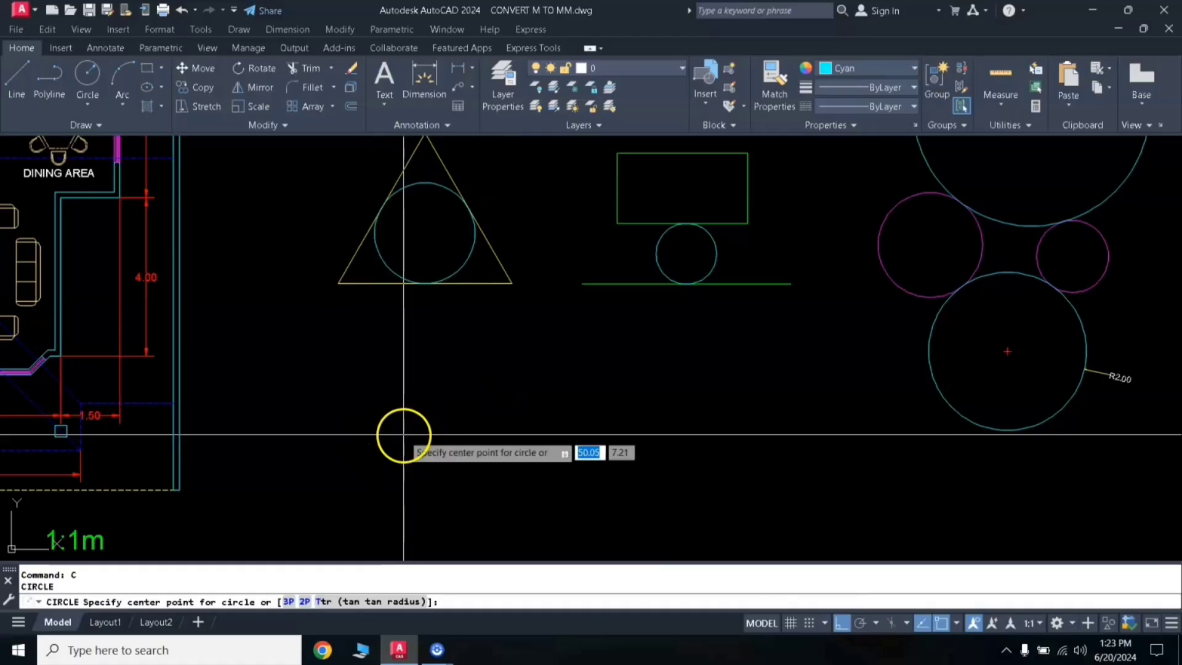
click(453, 441)
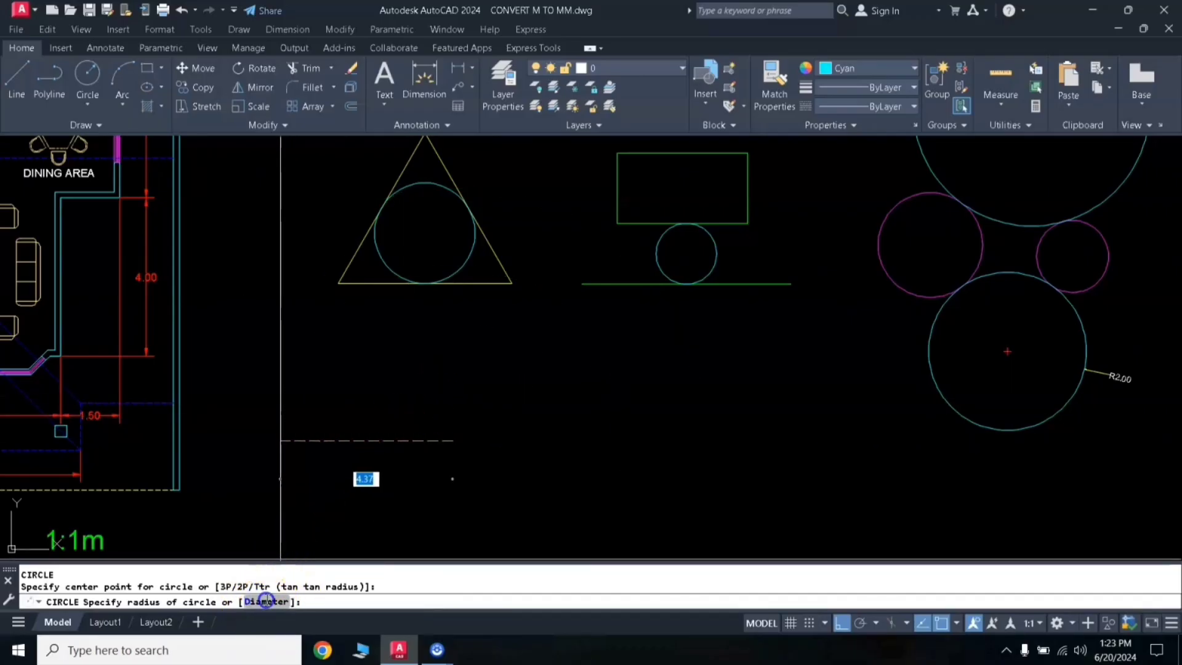
click(266, 600)
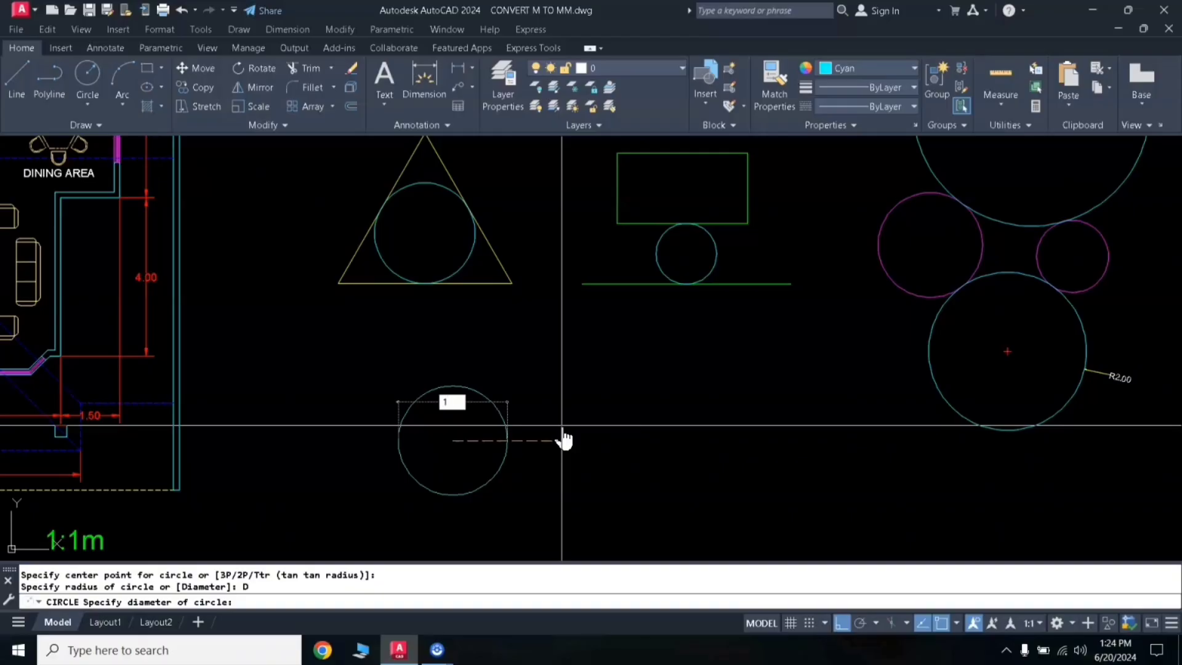
text(1.5)
key(Return)
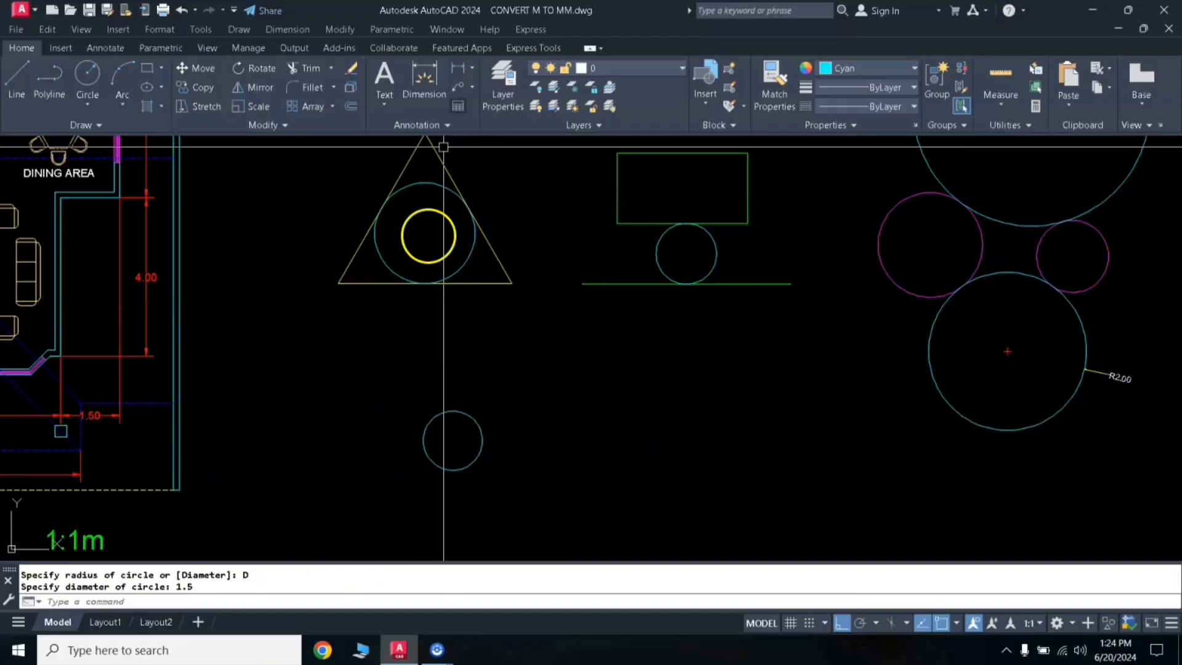
- Add a diameter dimension to the cyan circle below the triangle, accepting the 1:1 annotation scale
click(472, 69)
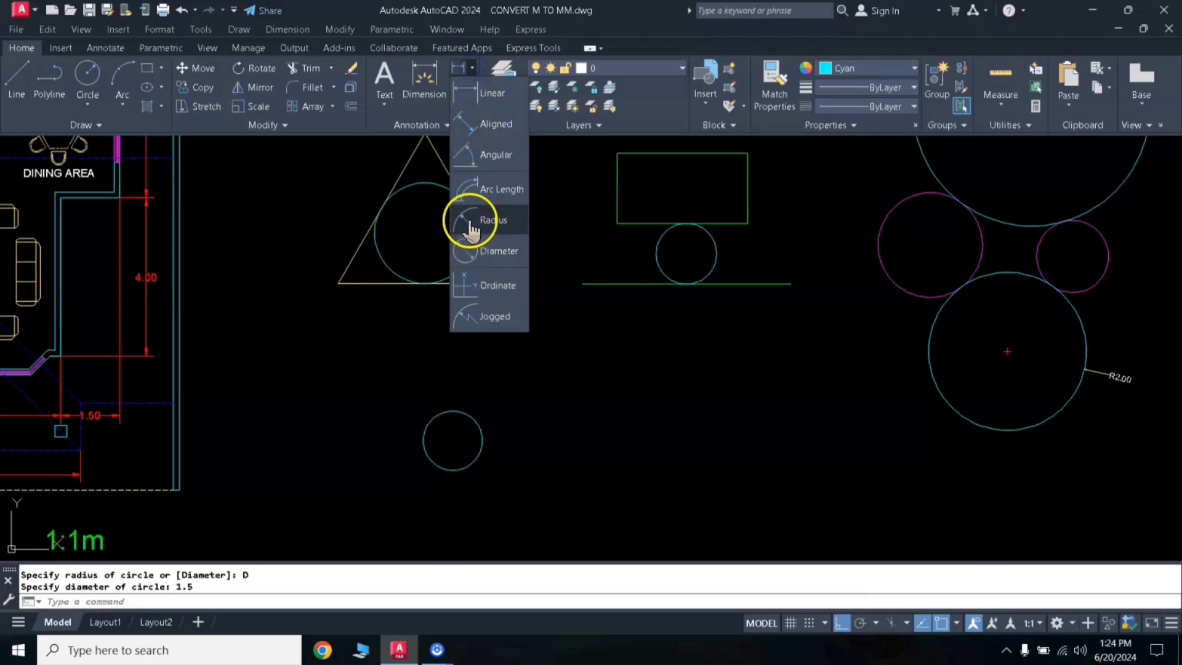
click(487, 253)
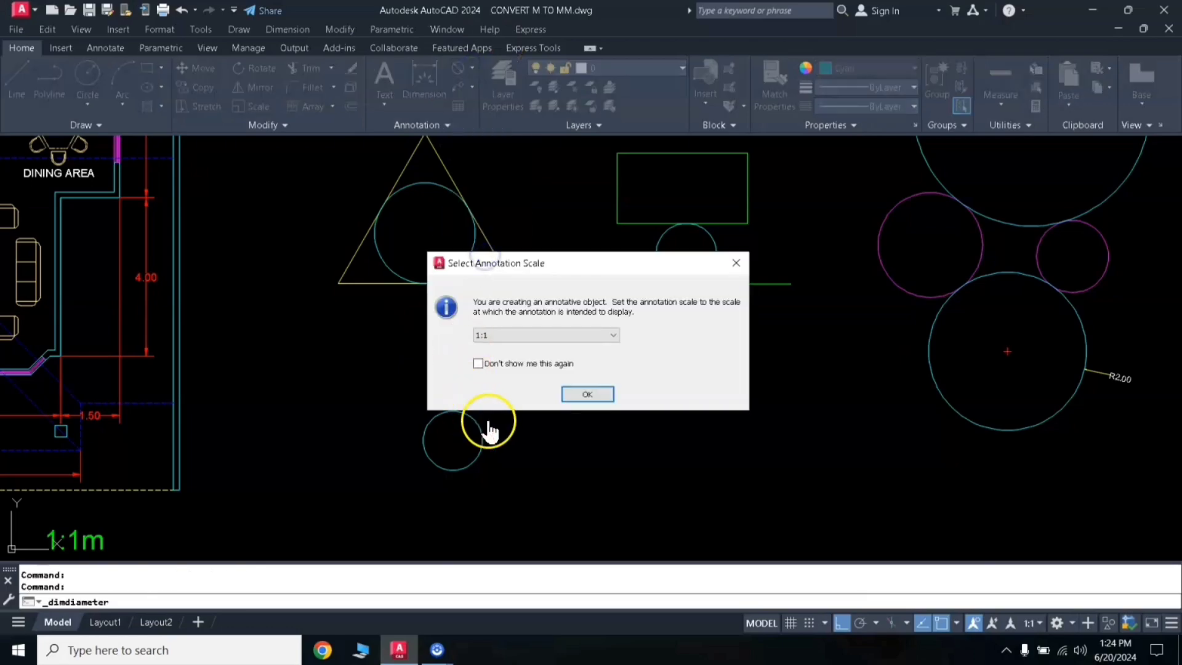
click(580, 395)
click(476, 430)
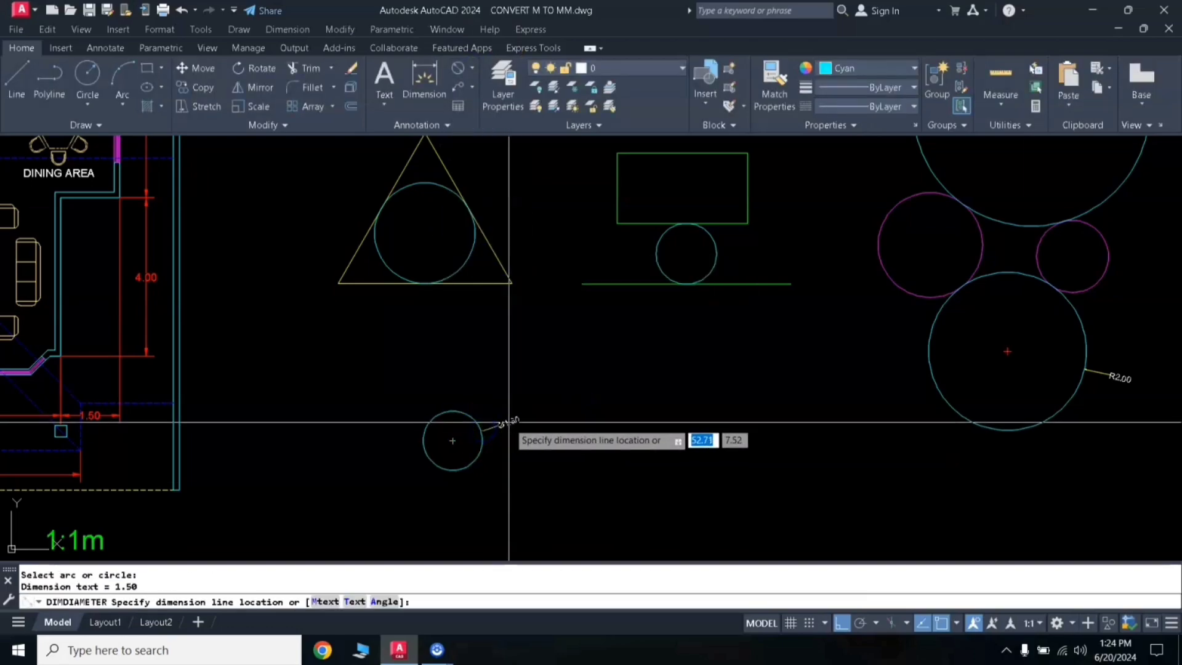
scroll(467, 448, up, 3)
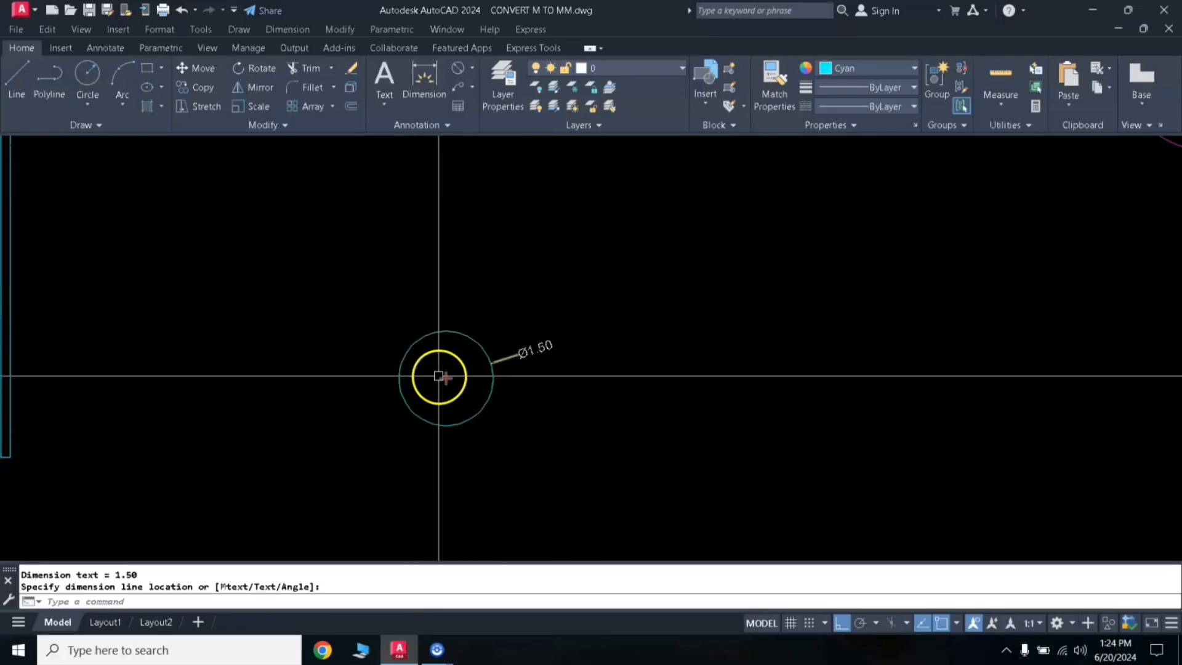
scroll(443, 376, down, 2)
middle_drag(580, 310, 554, 353)
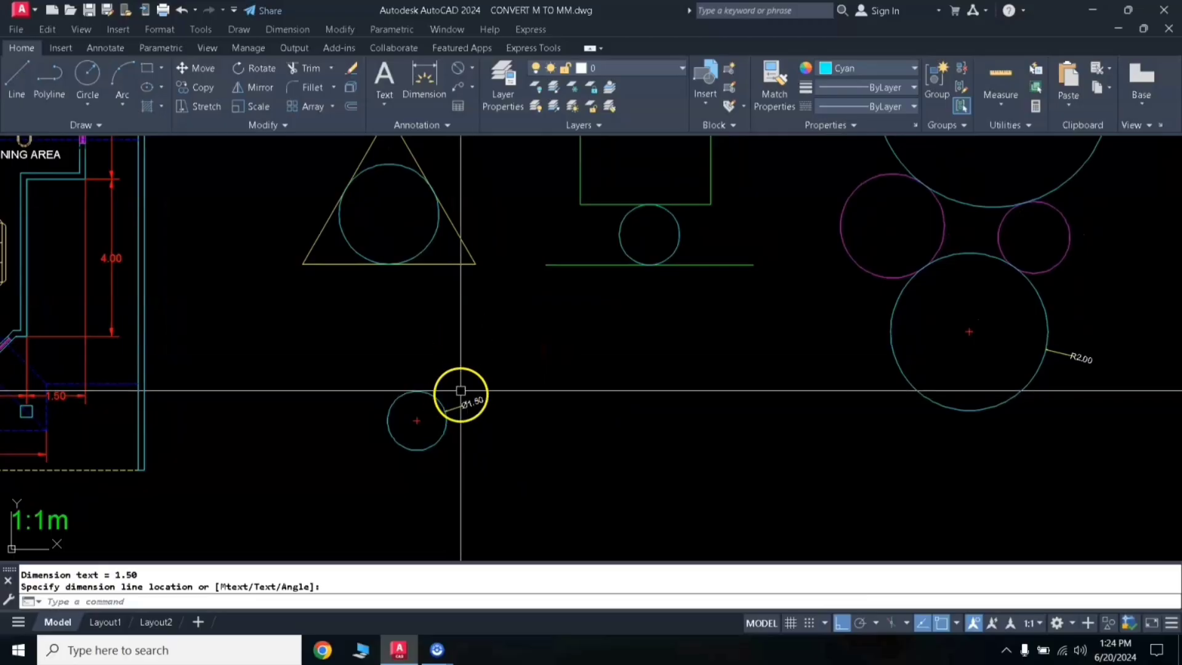
- Draw a circle below the green horizontal line by center point with the Diameter option, setting the diameter to 2
click(547, 386)
text(c)
key(Return)
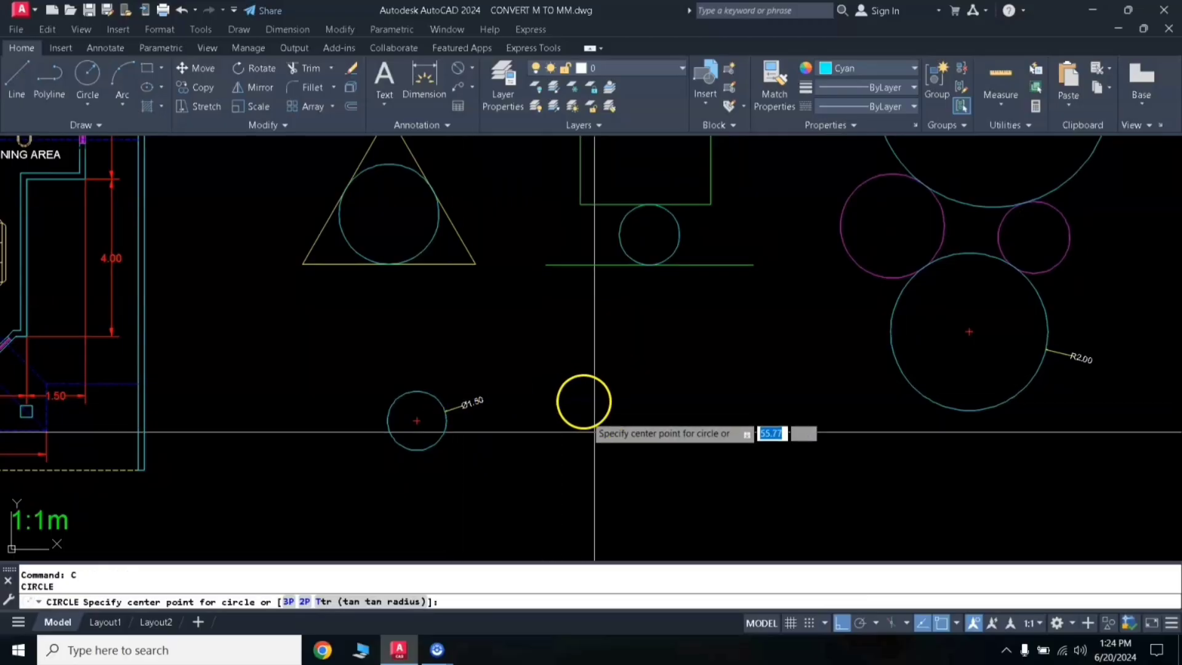
click(612, 442)
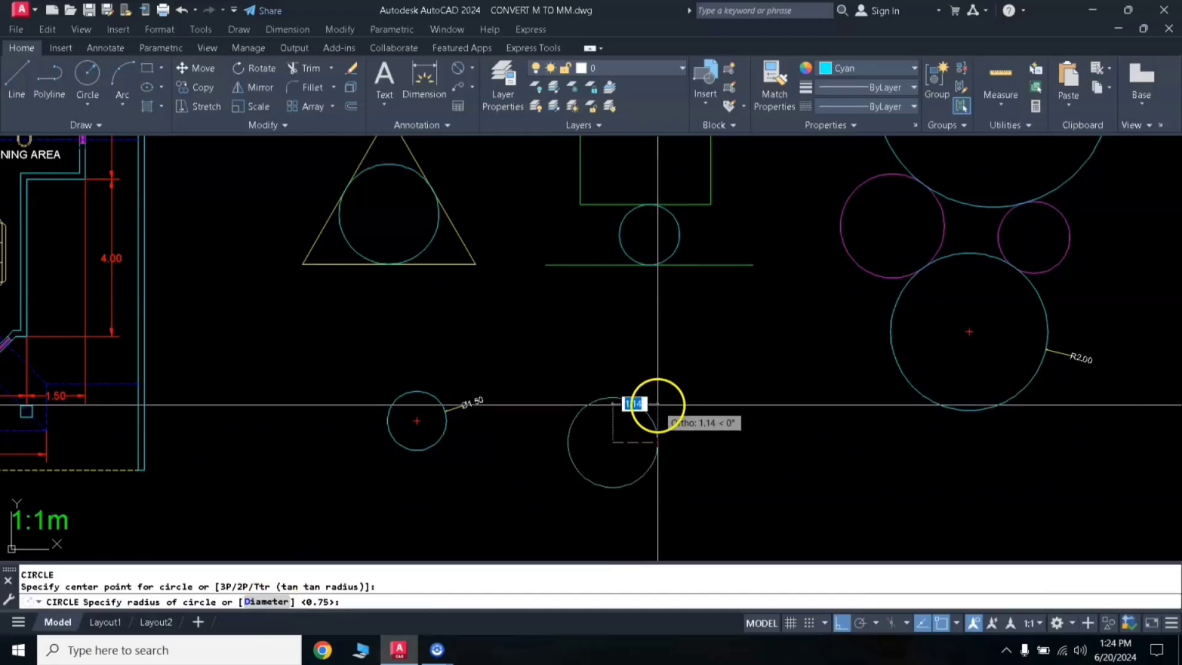
key(Return)
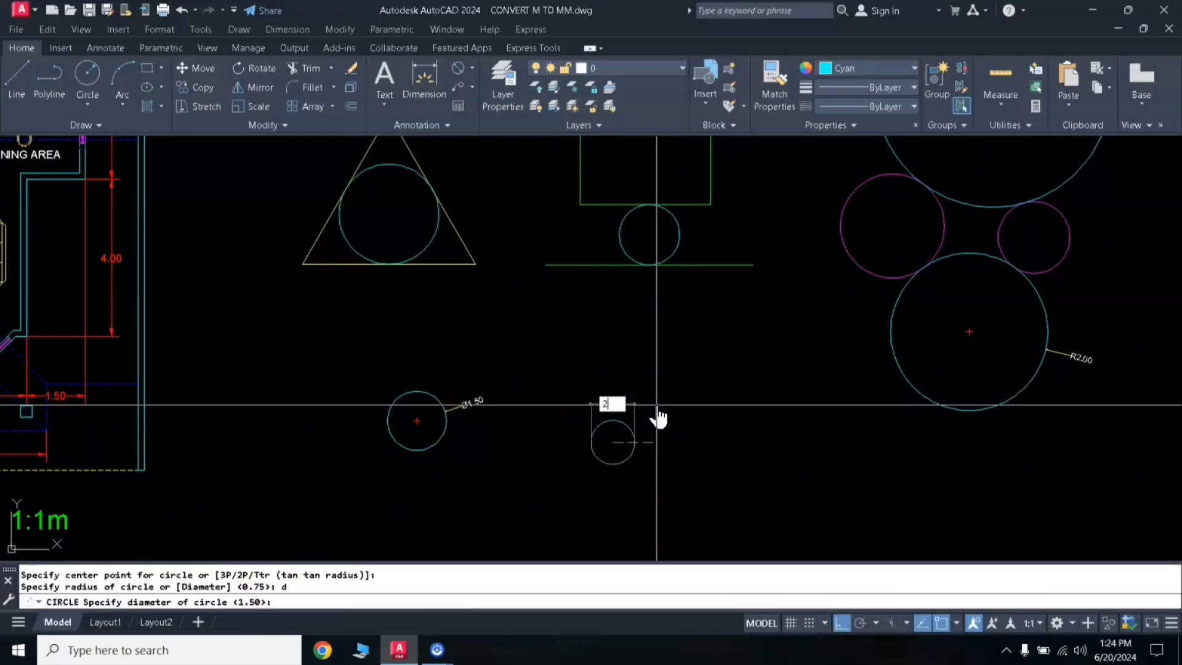
key(Return)
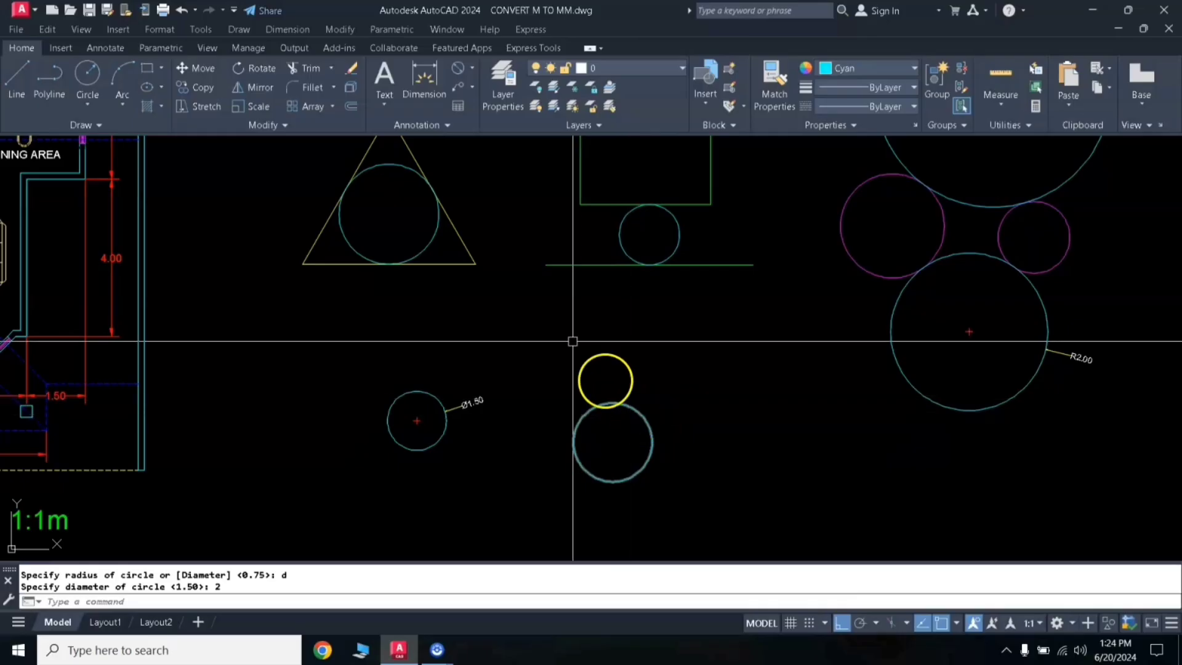
- Add a diameter dimension to the cyan circle below the green horizontal line
click(456, 68)
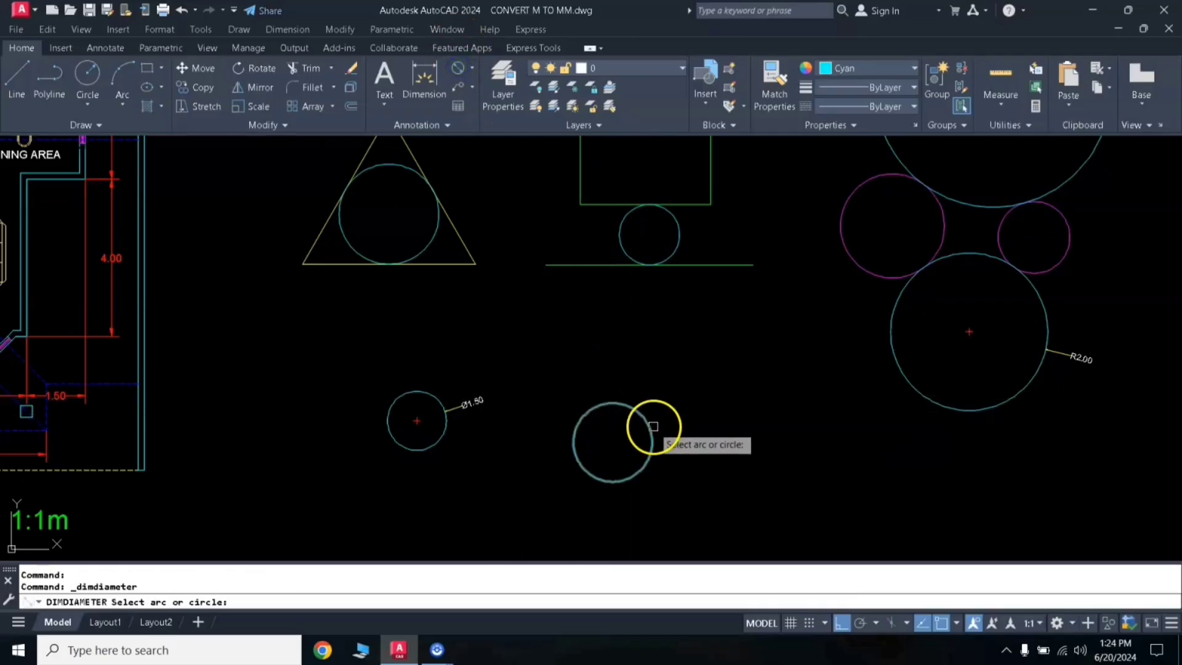
click(646, 425)
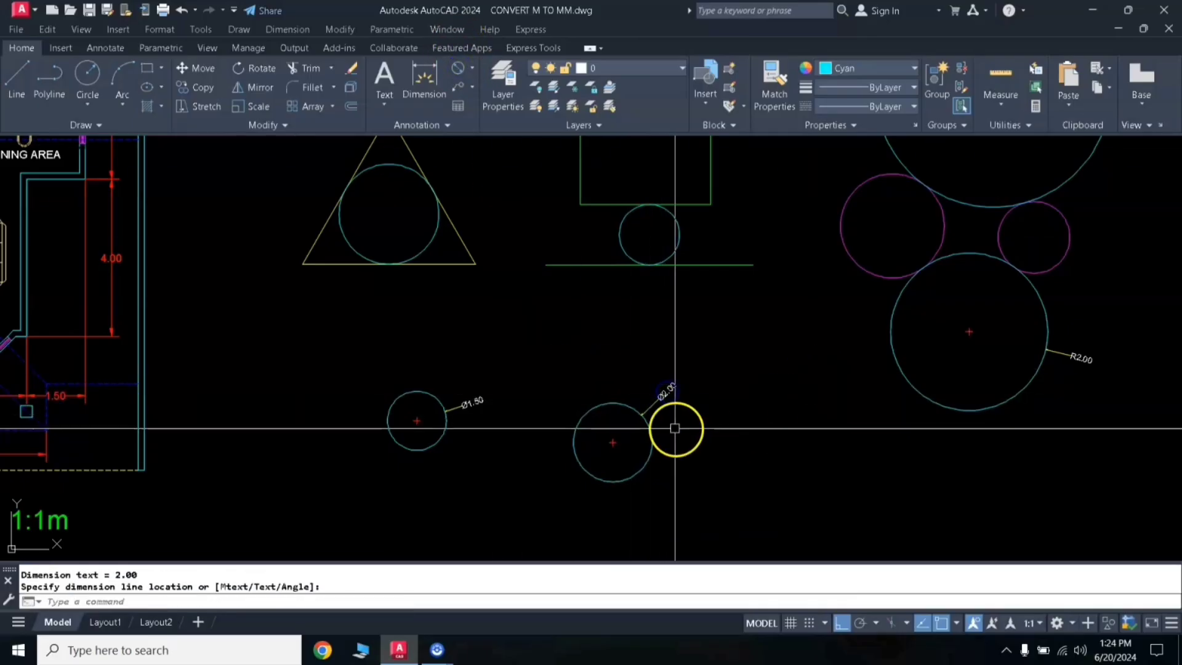
scroll(681, 407, up, 2)
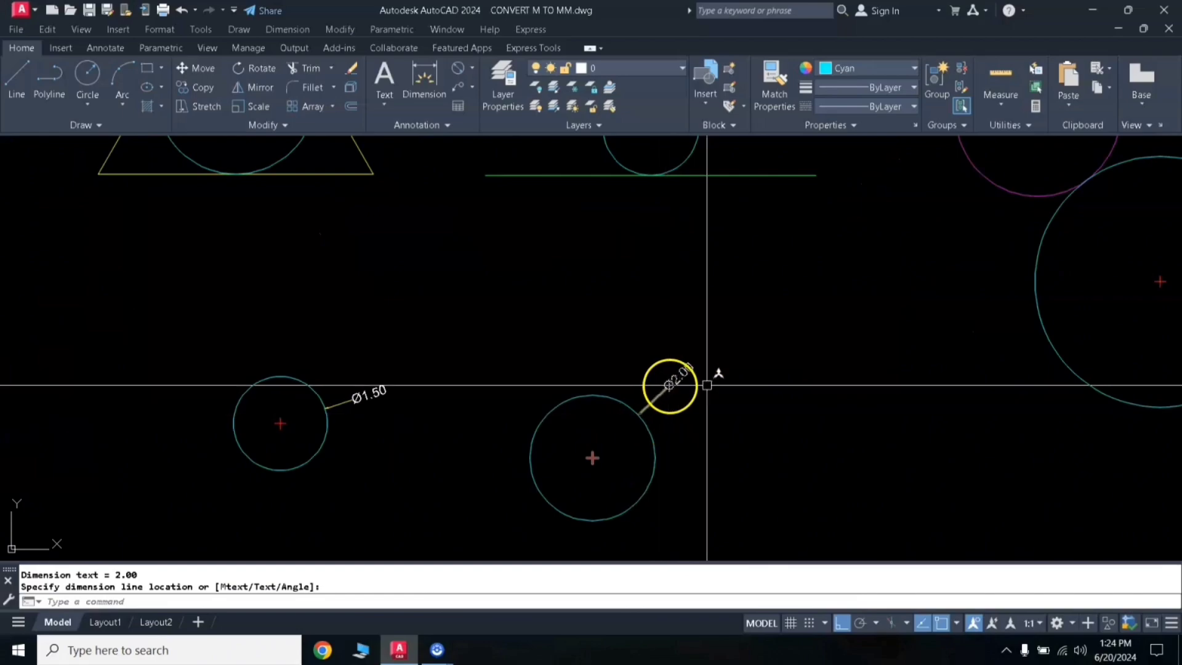
scroll(673, 444, down, 2)
middle_drag(685, 414, 639, 361)
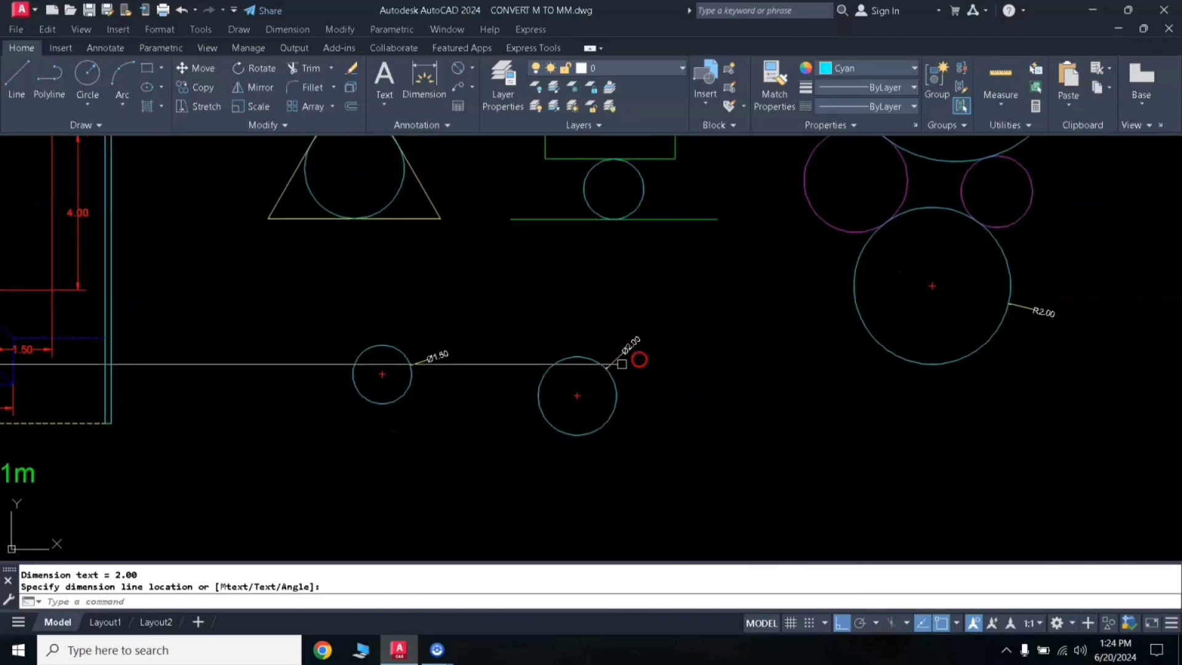
- Draw a circle of radius 2 by center point, to the lower right of the 2.00 diameter circle
key(Escape)
text(c)
key(Return)
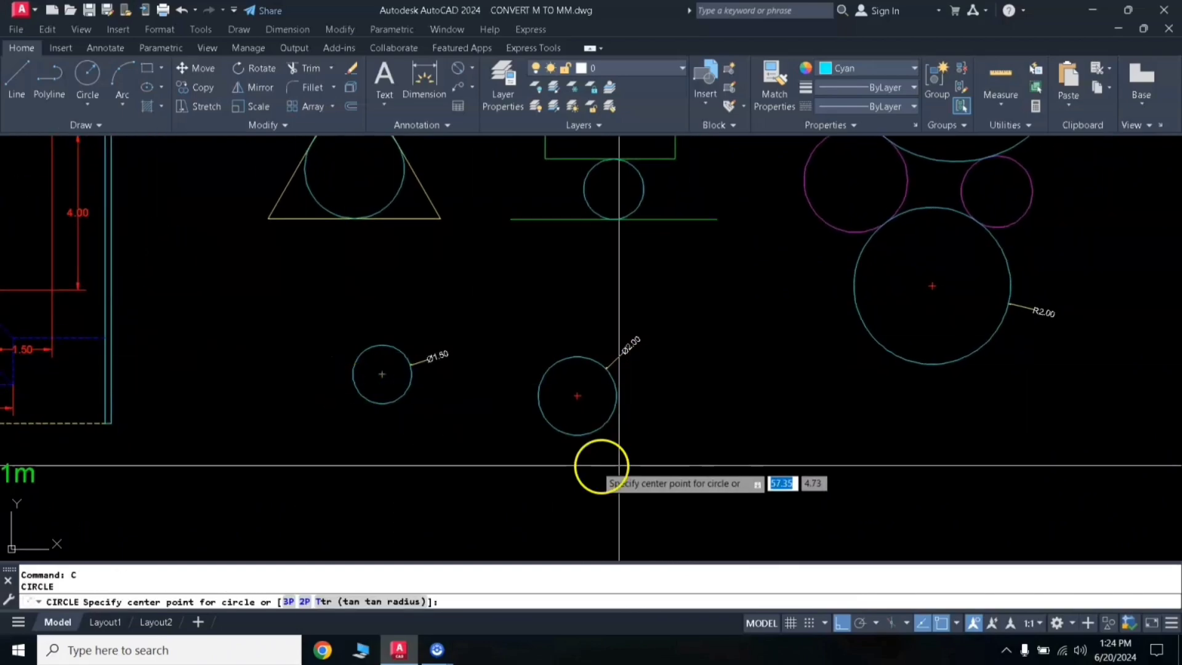
click(730, 452)
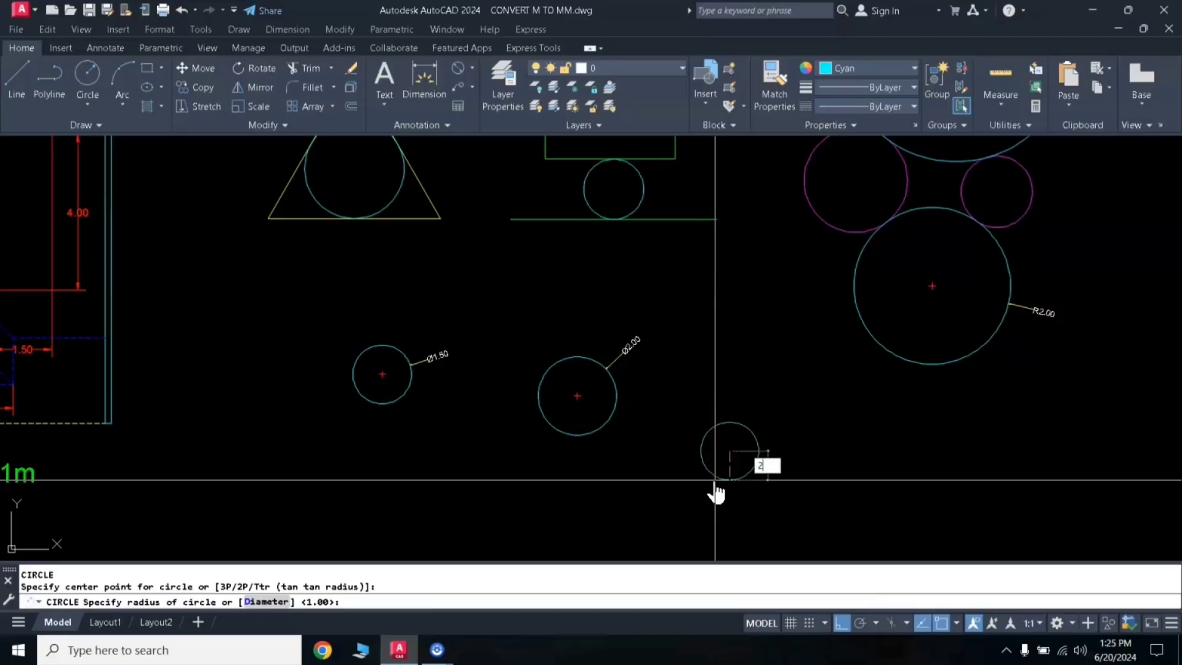
key(Return)
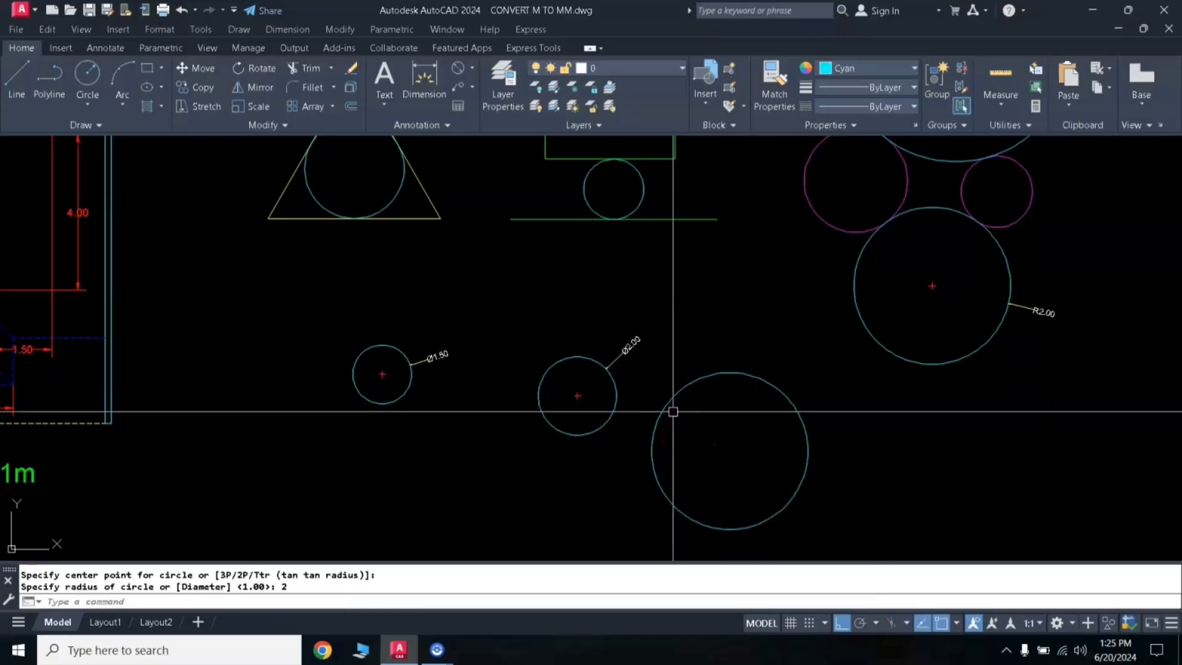
- Add a radius dimension to the large circle beside the 2.00 diameter circle
click(472, 69)
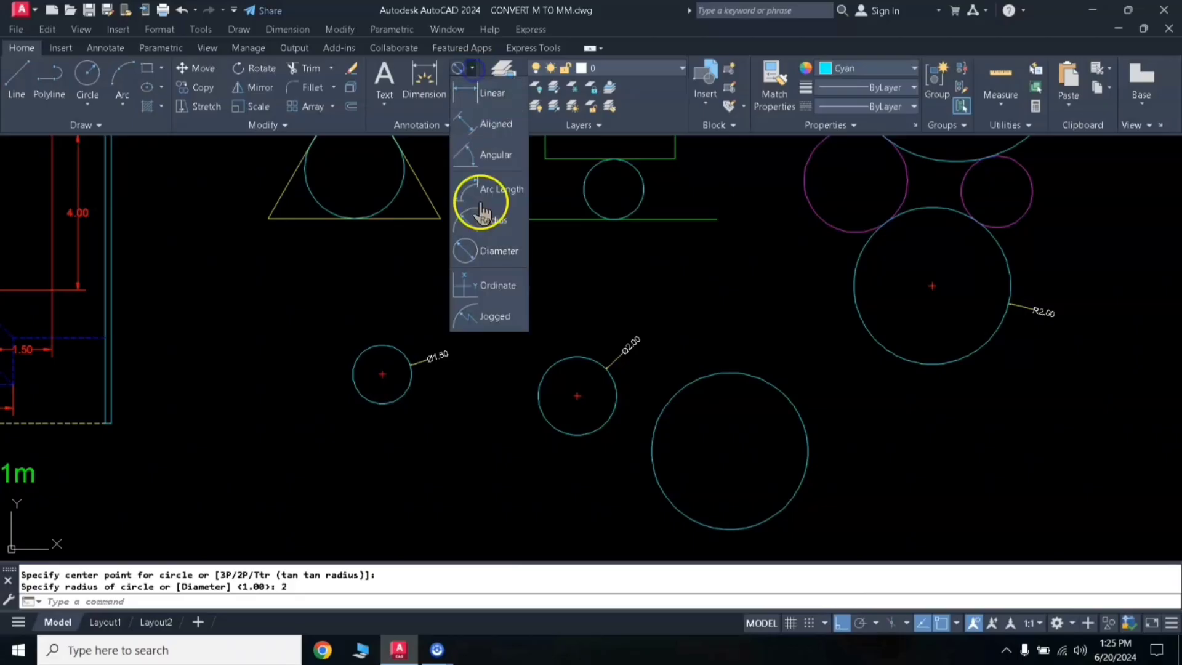
click(503, 222)
click(757, 377)
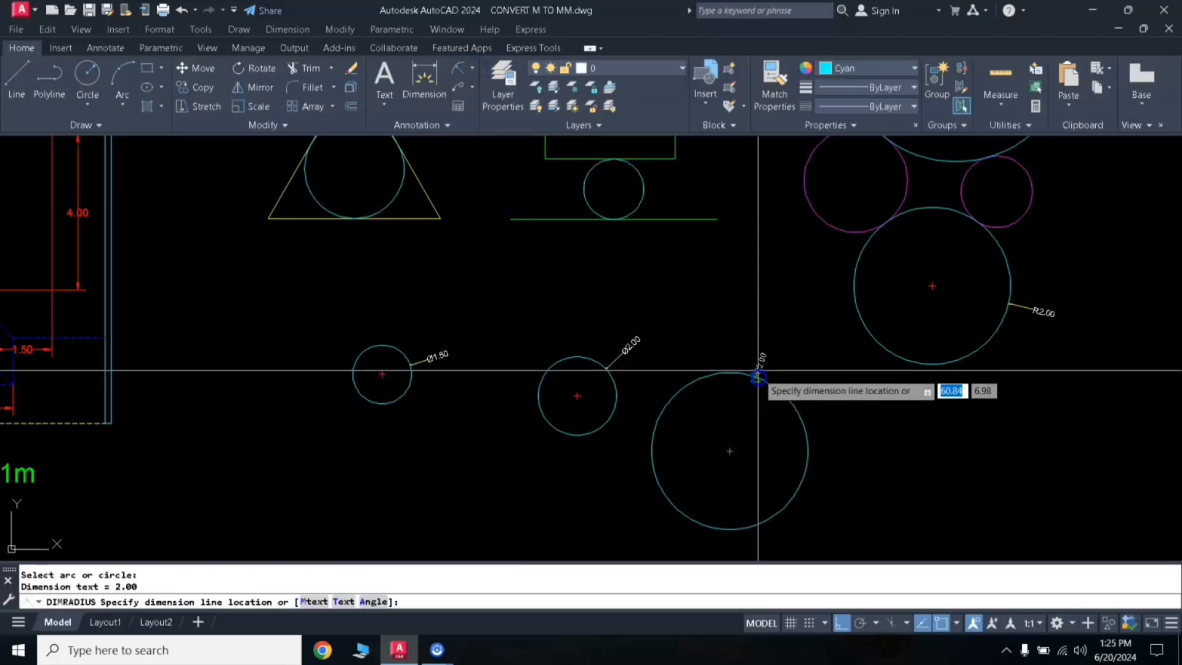
scroll(763, 370, up, 2)
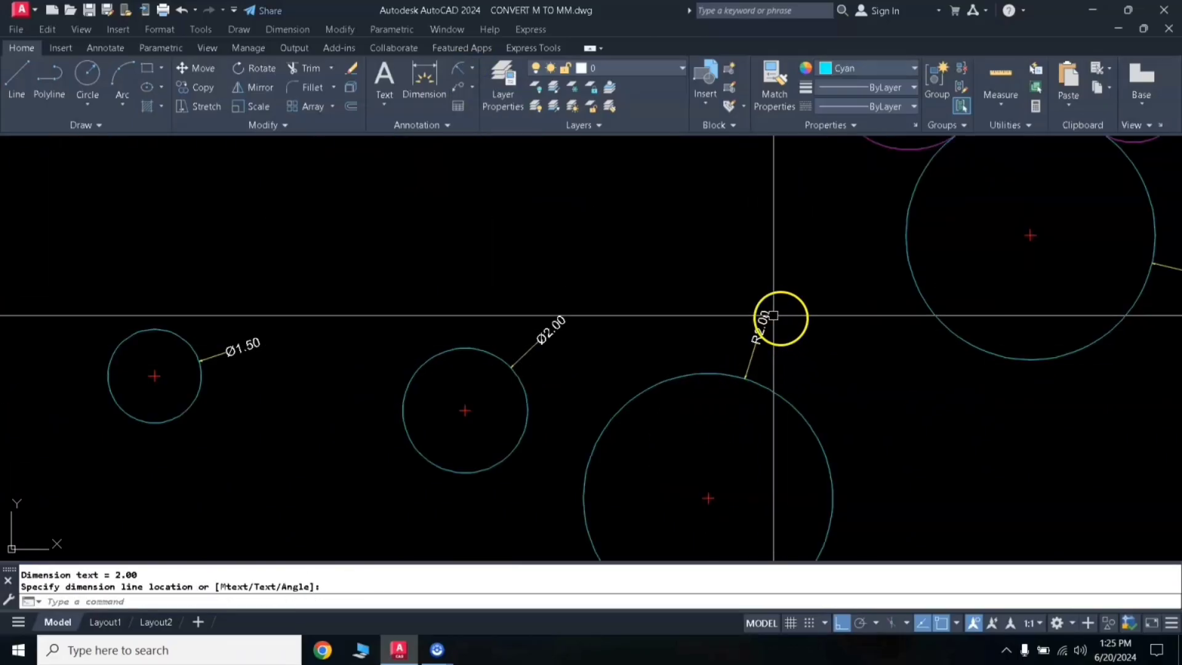
scroll(770, 342, down, 2)
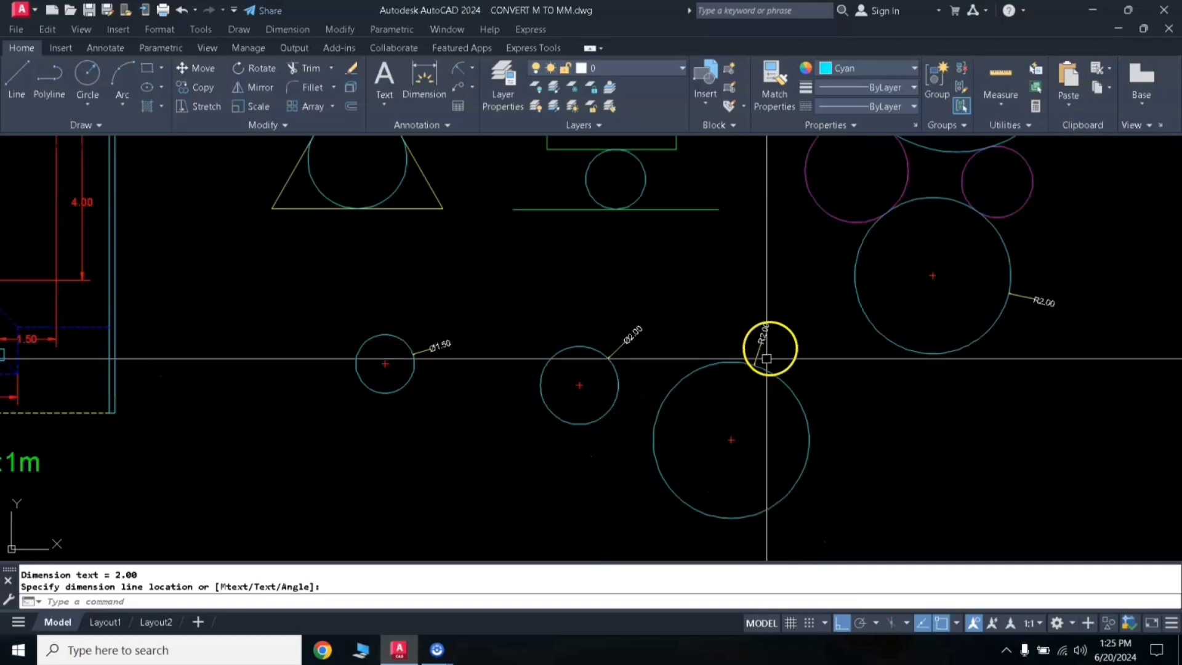
click(790, 331)
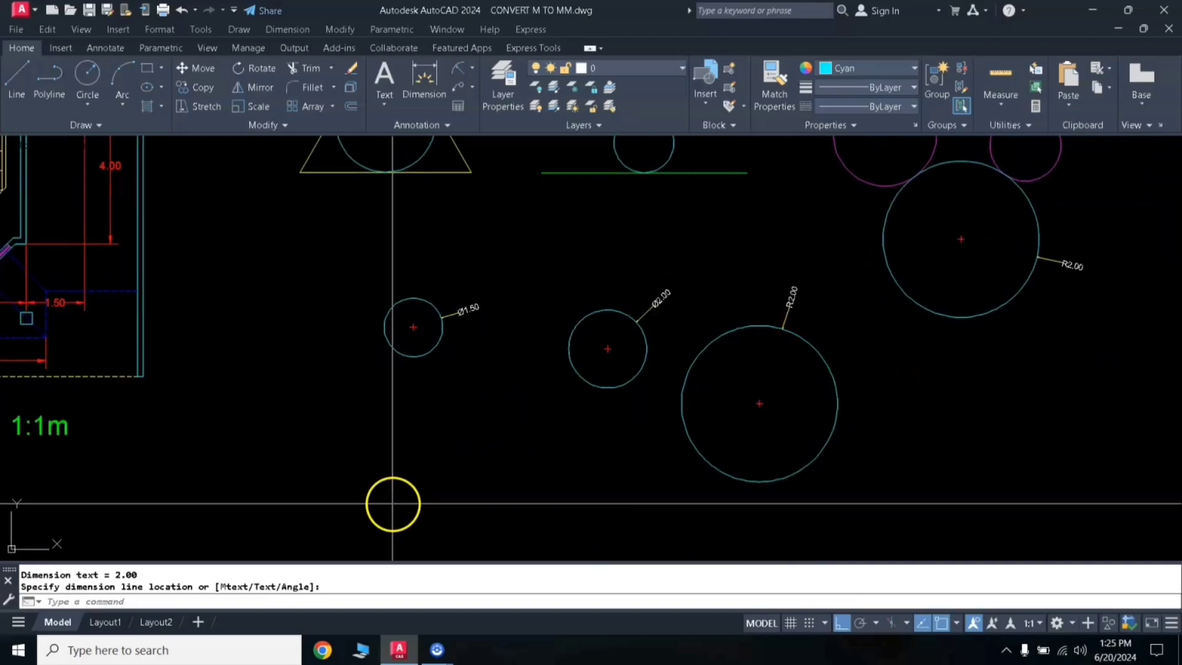
- Start another circle with its center point below the 1.50 diameter circle
text(c)
key(Return)
click(379, 482)
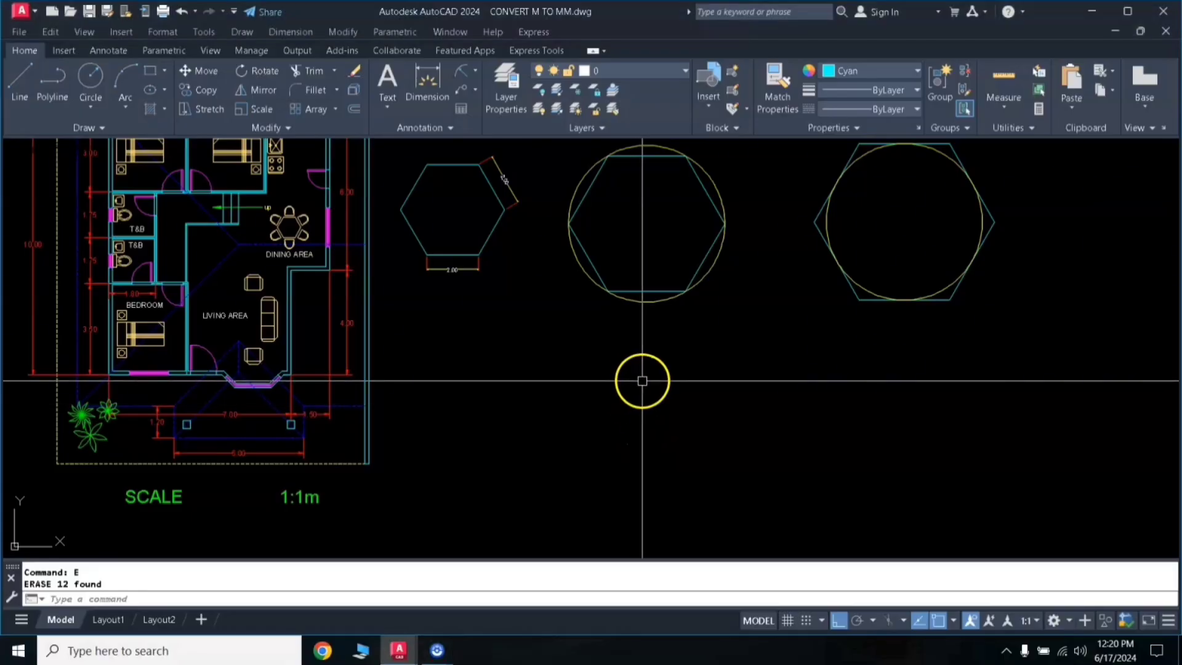
scroll(643, 381, up, 2)
scroll(642, 381, down, 2)
middle_drag(659, 343, 632, 364)
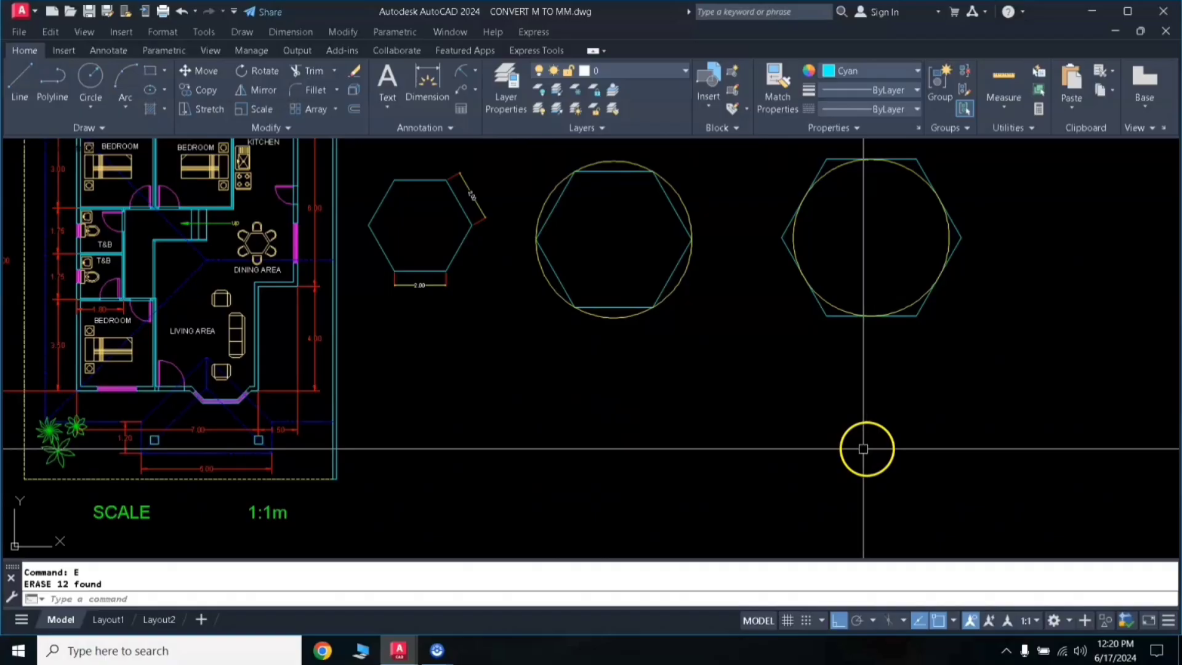
middle_drag(733, 428, 716, 399)
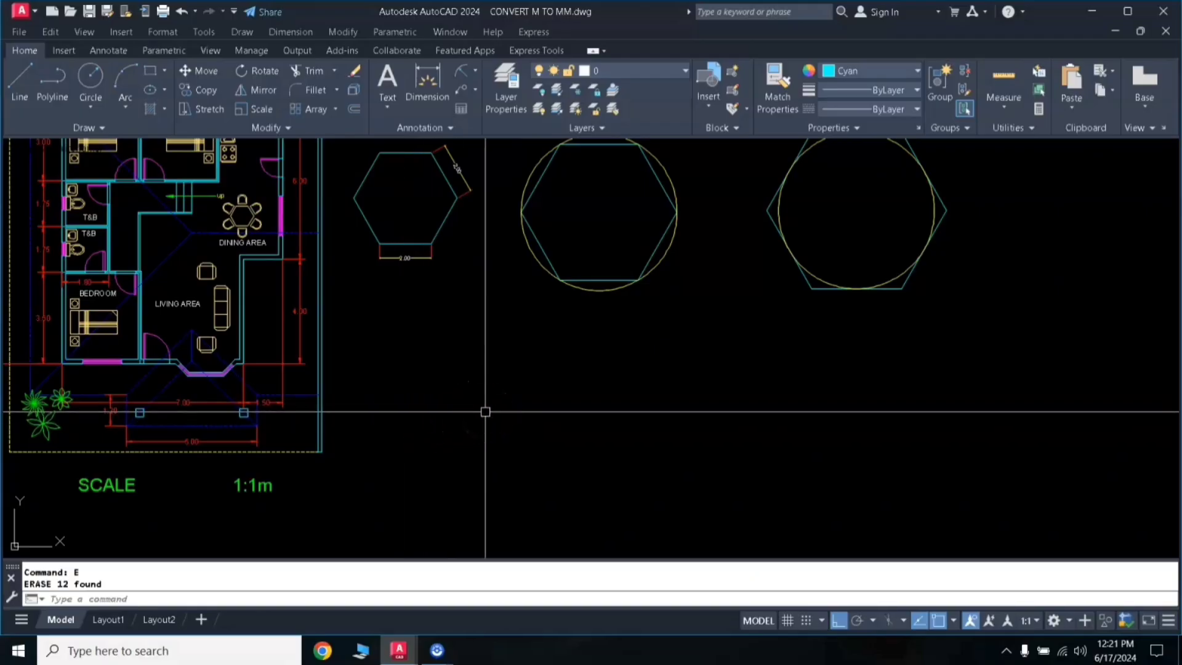
- Draw a 6-sided polygon with the Edge option below the dimensioned hexagon, setting the edge length to 2
click(554, 423)
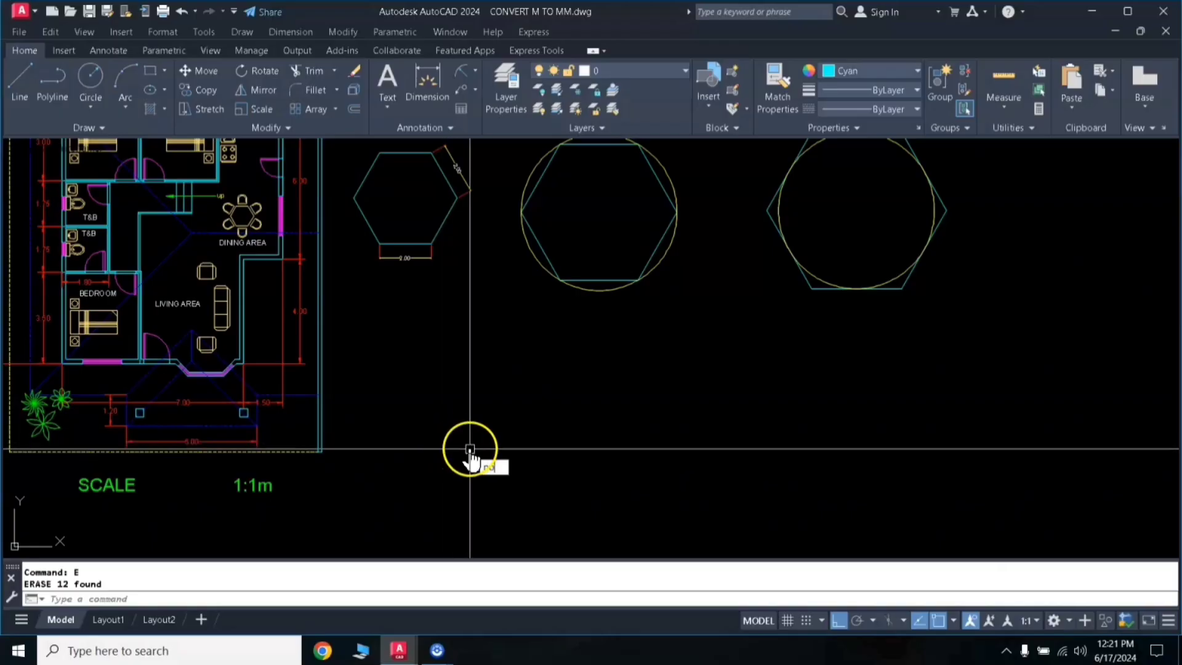
key(Return)
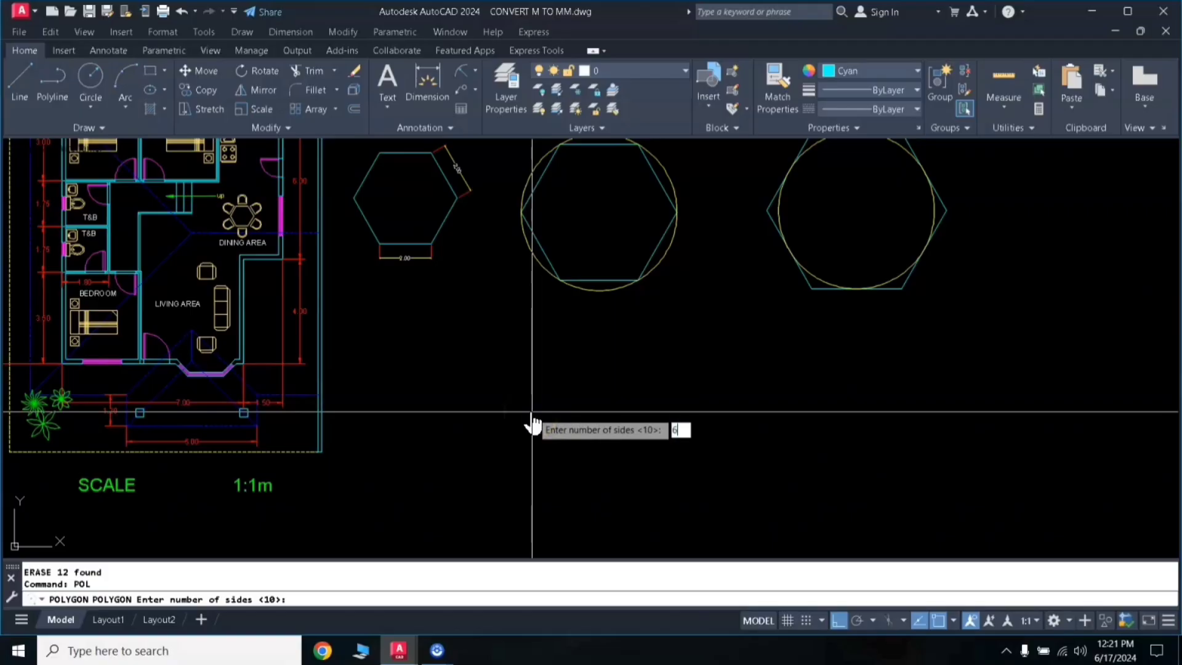
key(Return)
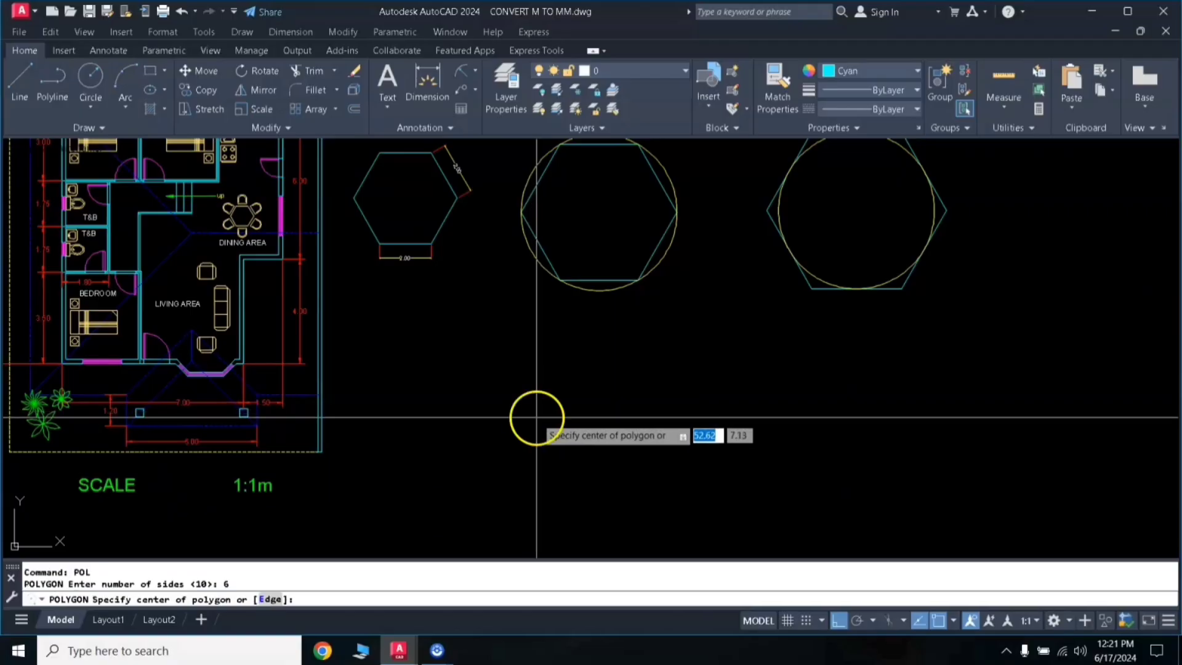
click(269, 600)
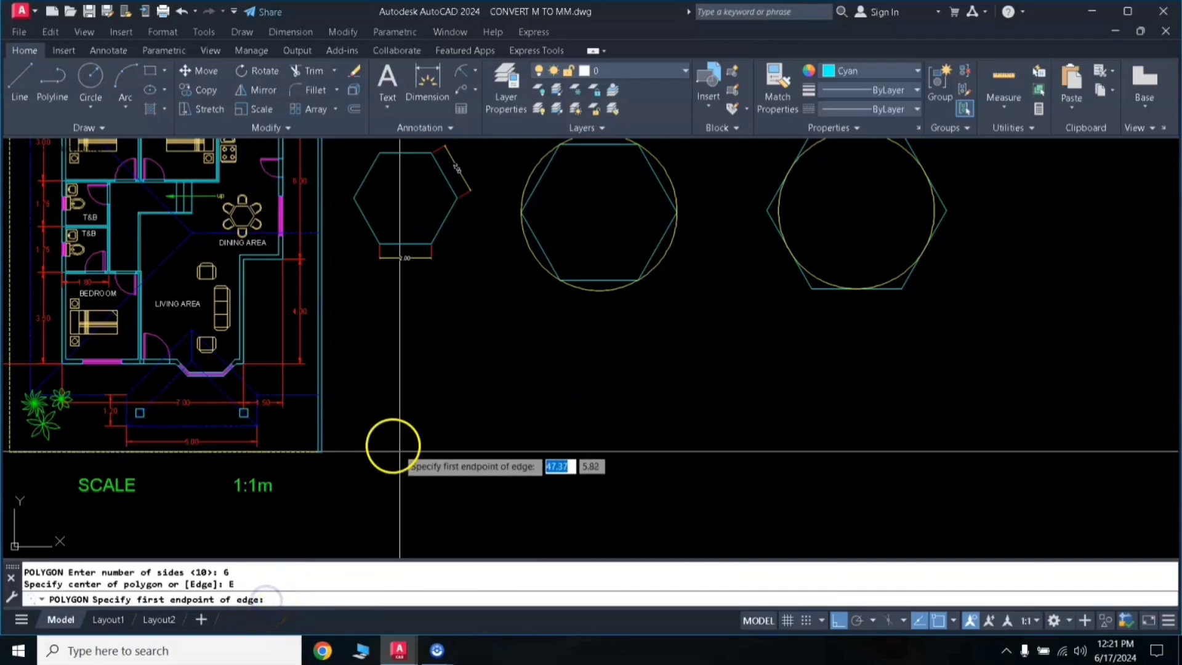
click(454, 481)
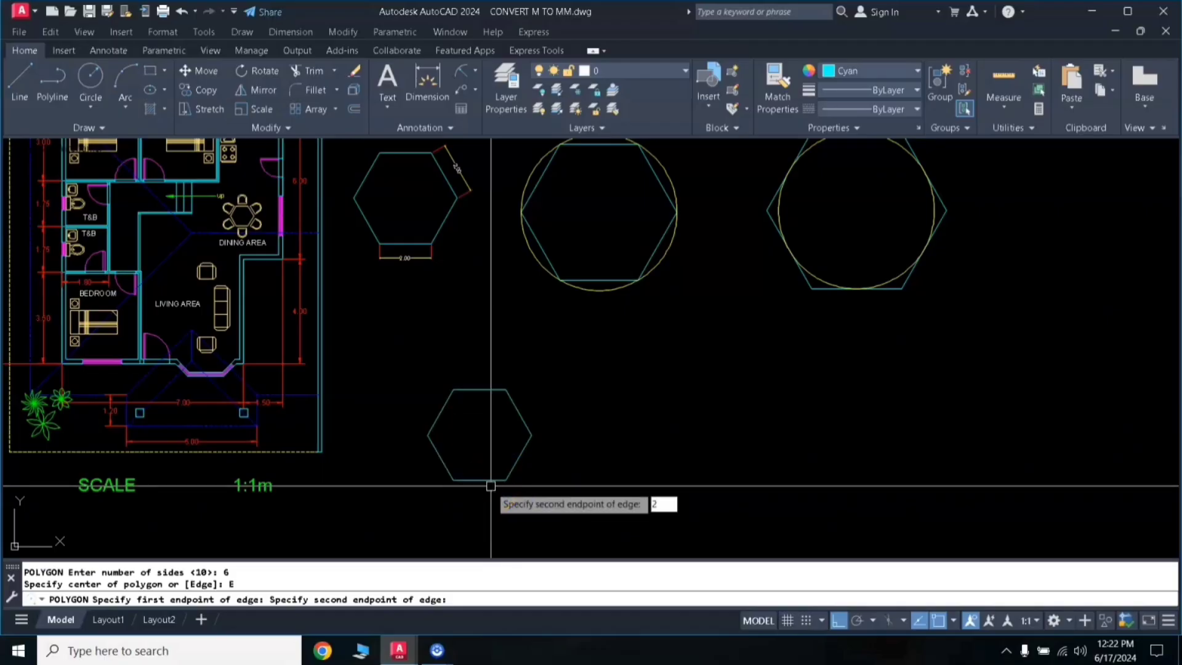
key(Return)
- Set the current object color to Green
scroll(483, 490, up, 2)
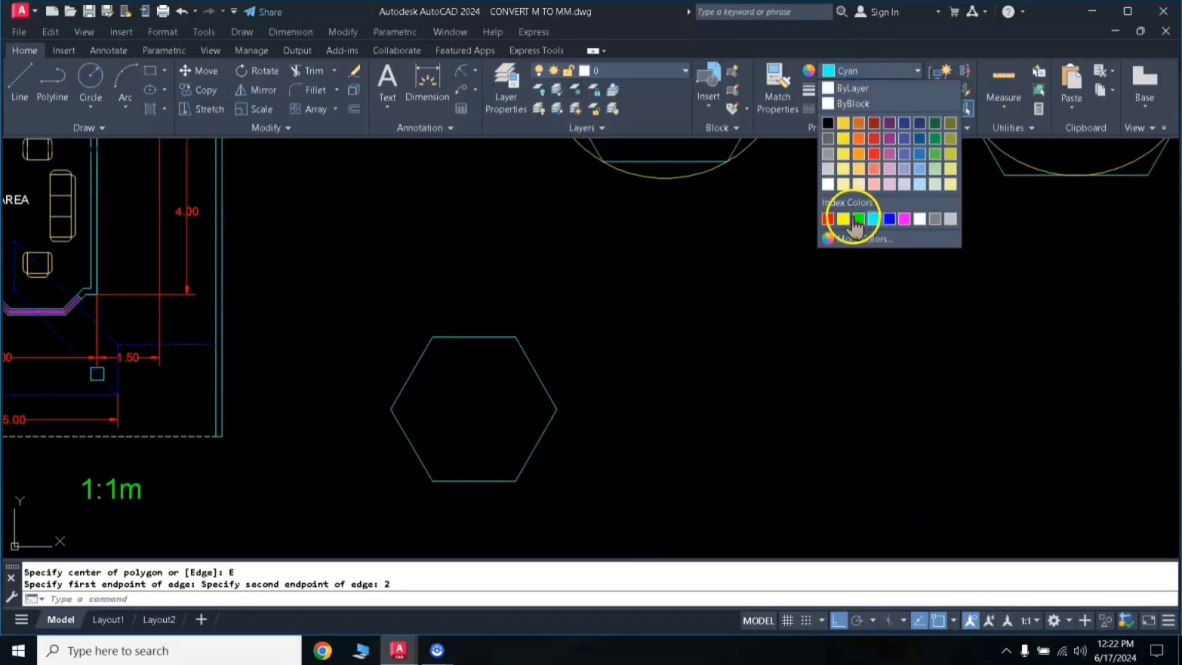
click(860, 221)
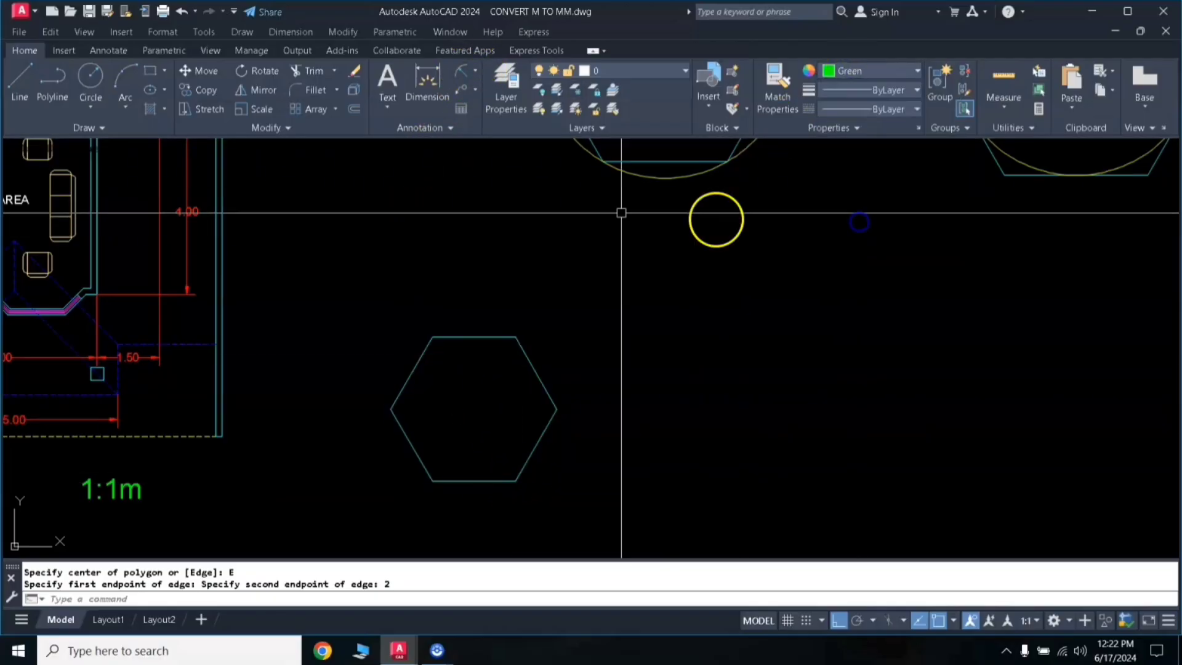
- Add a linear dimension below the bottom edge of the cyan hexagon drawn by edge length
click(429, 80)
click(433, 481)
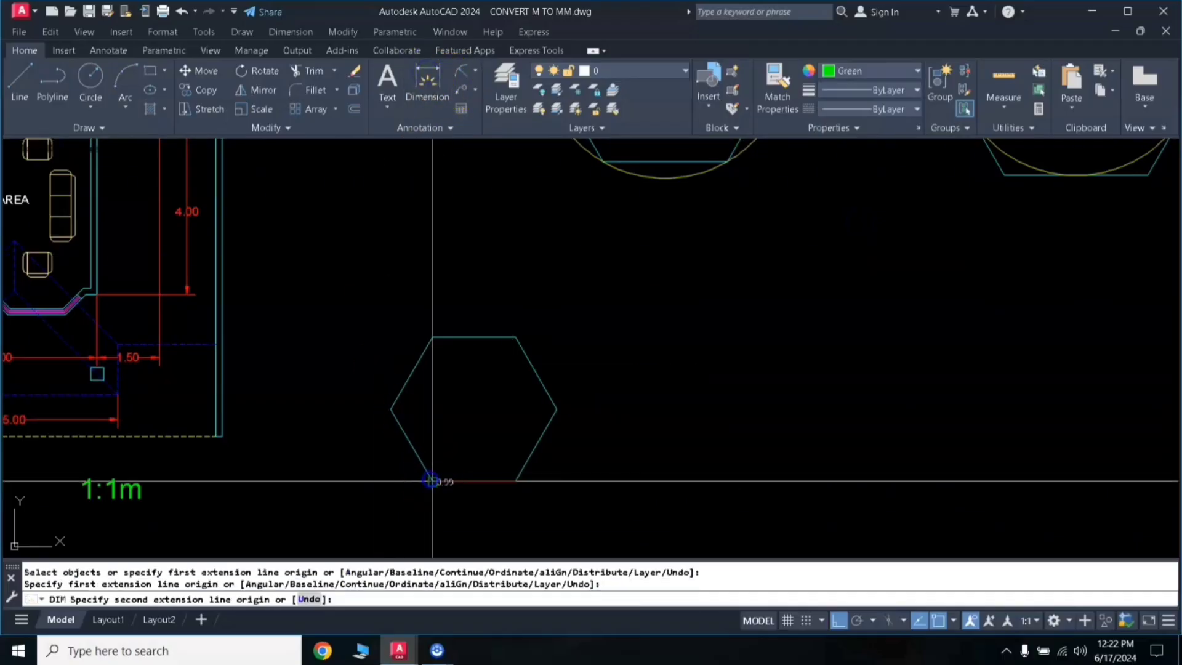
click(517, 481)
click(508, 514)
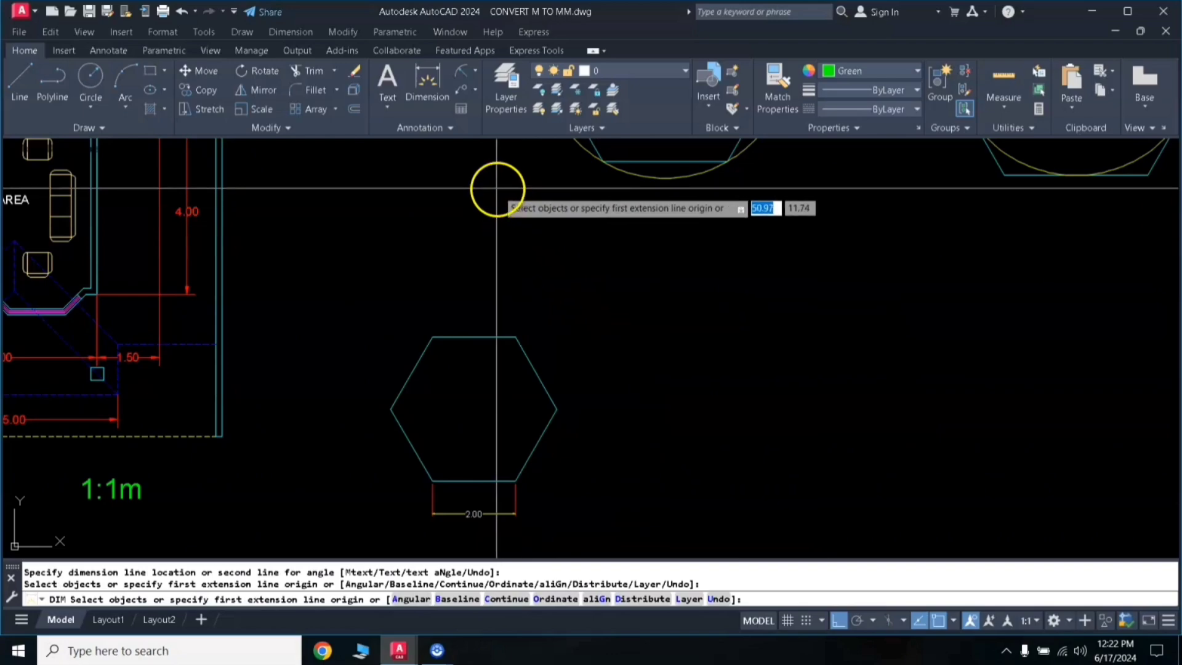
- Add an aligned dimension along the upper-right sloping edge of the same cyan hexagon
click(475, 71)
click(474, 129)
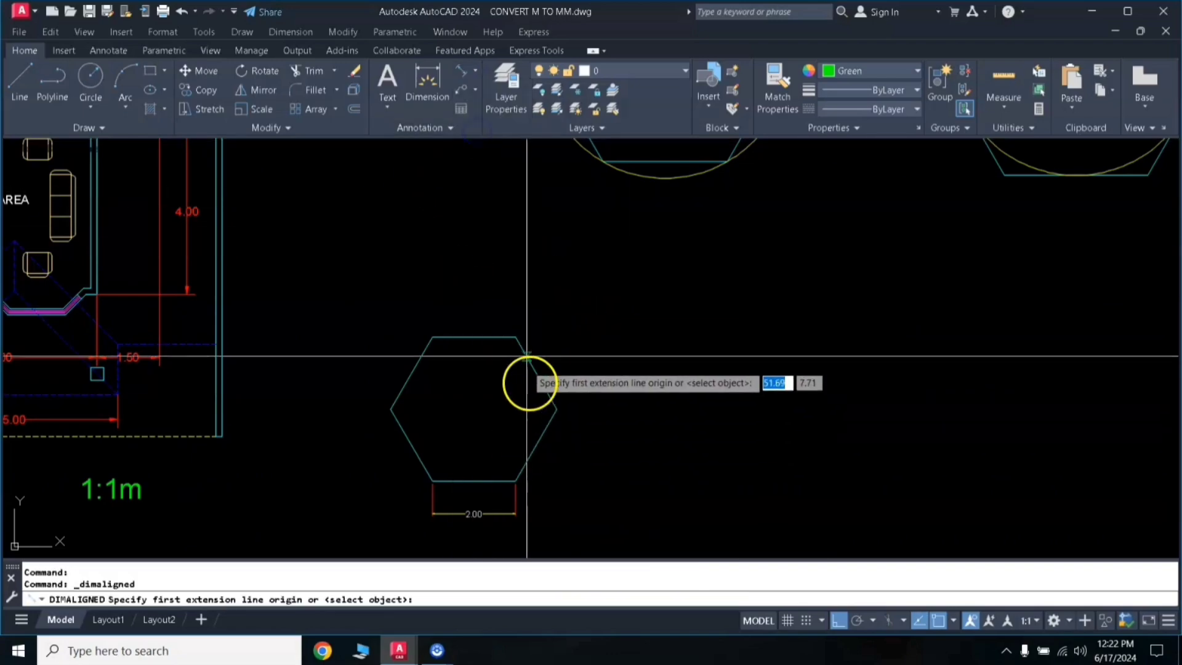
click(516, 339)
click(556, 408)
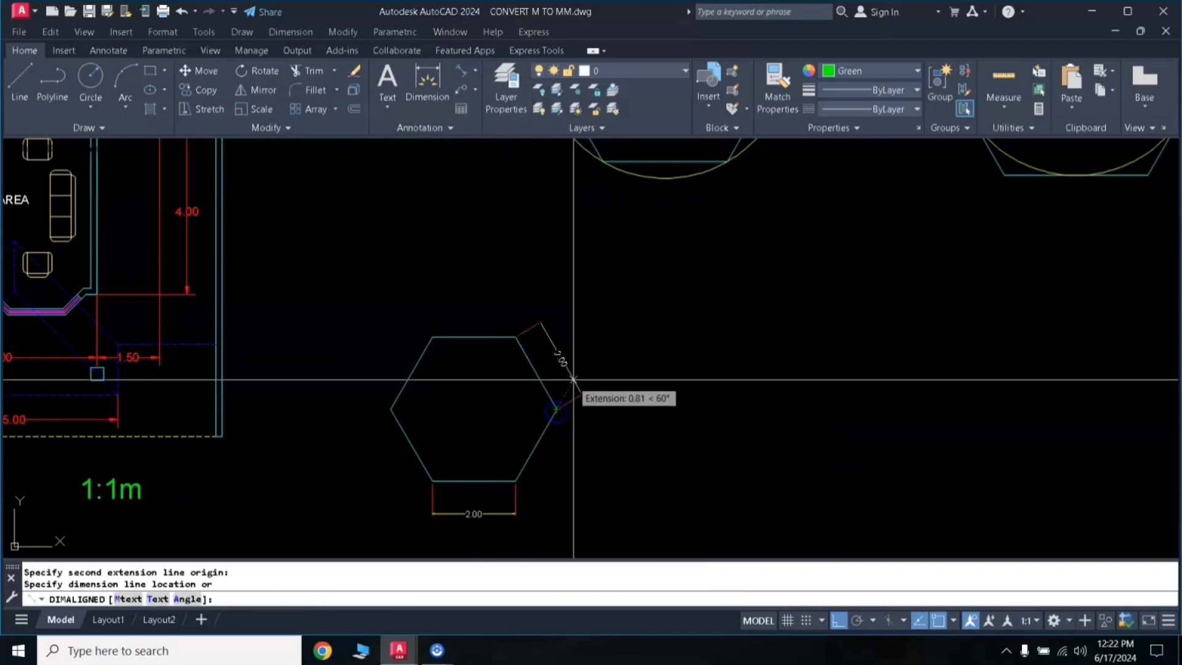
click(562, 360)
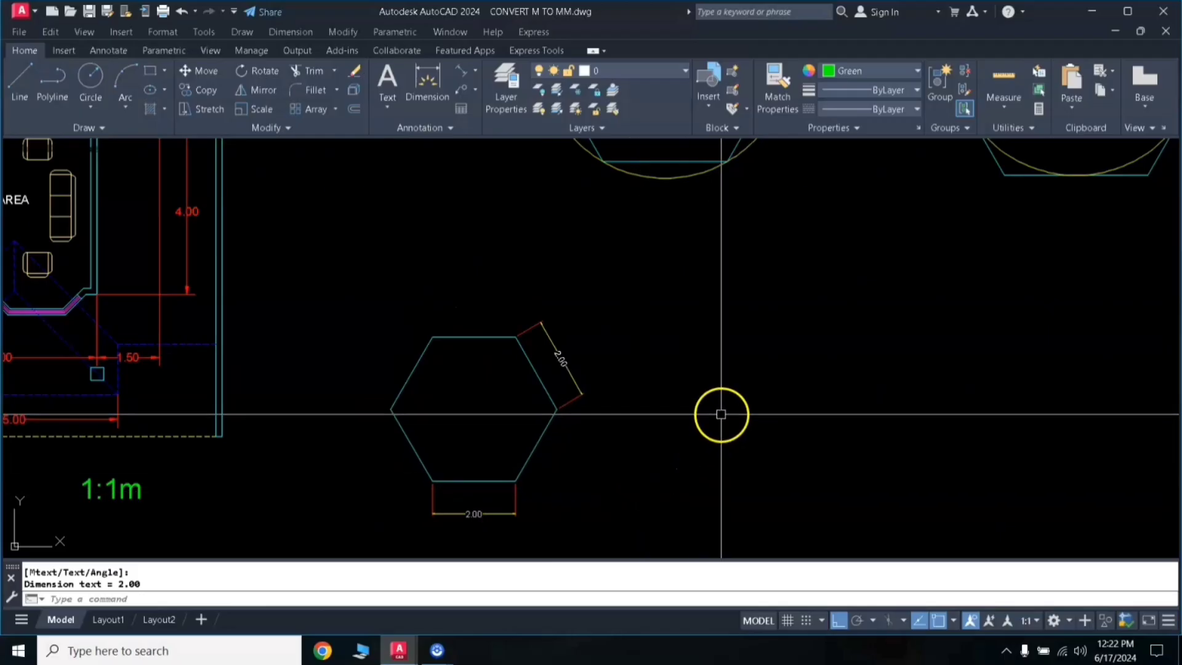
- Draw a 6-sided polygon with the Edge option to the right of the dimensioned hexagon, with an edge length of 1
middle_drag(720, 418, 619, 403)
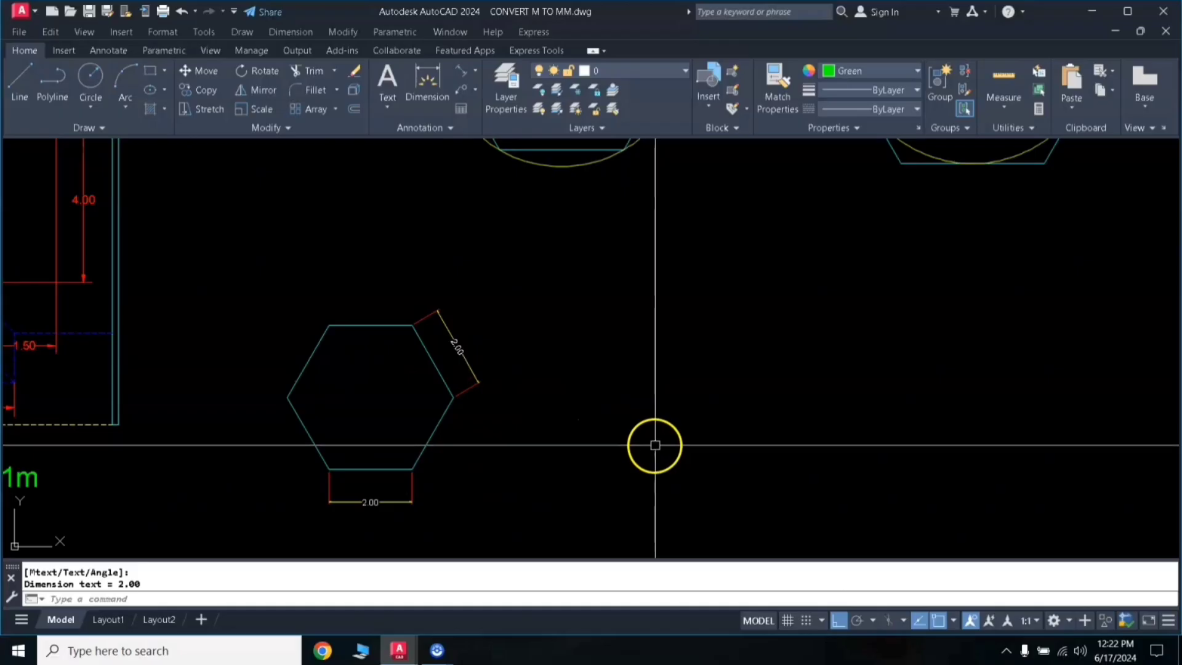
key(Return)
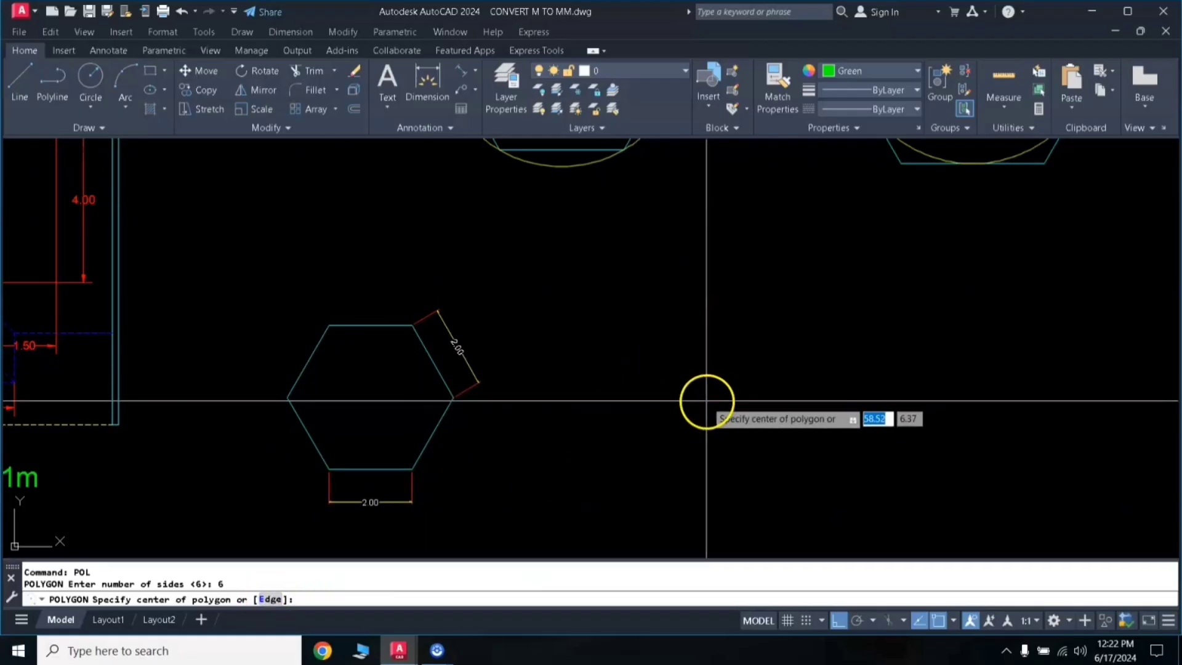
key(Return)
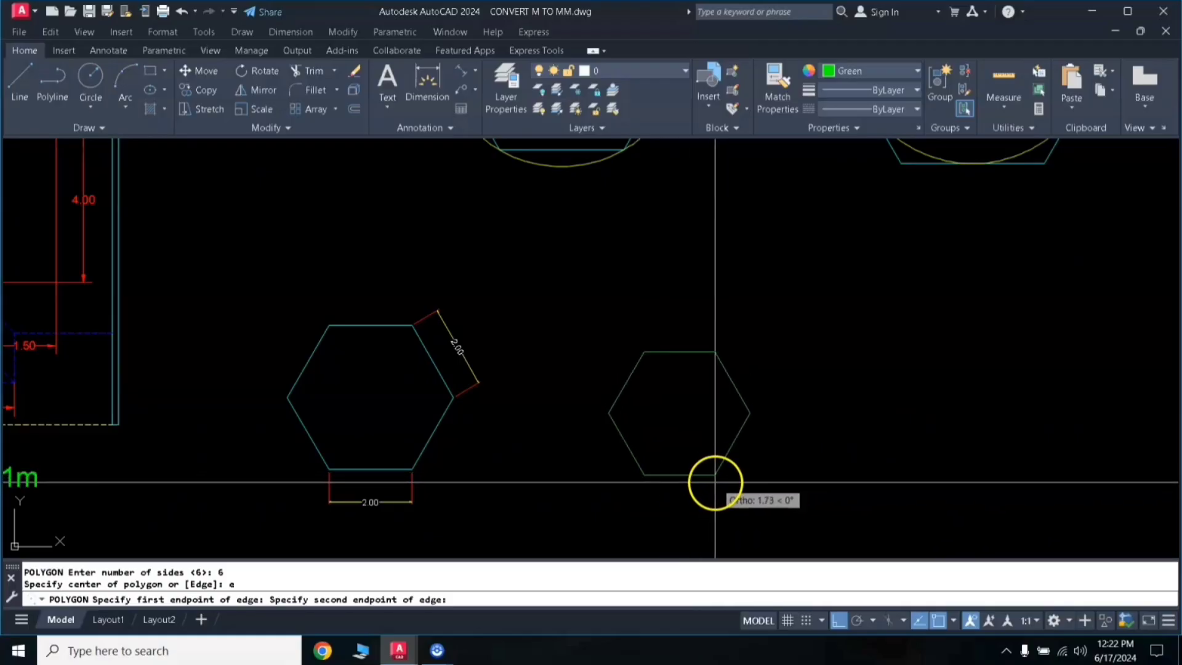
text(1)
key(Return)
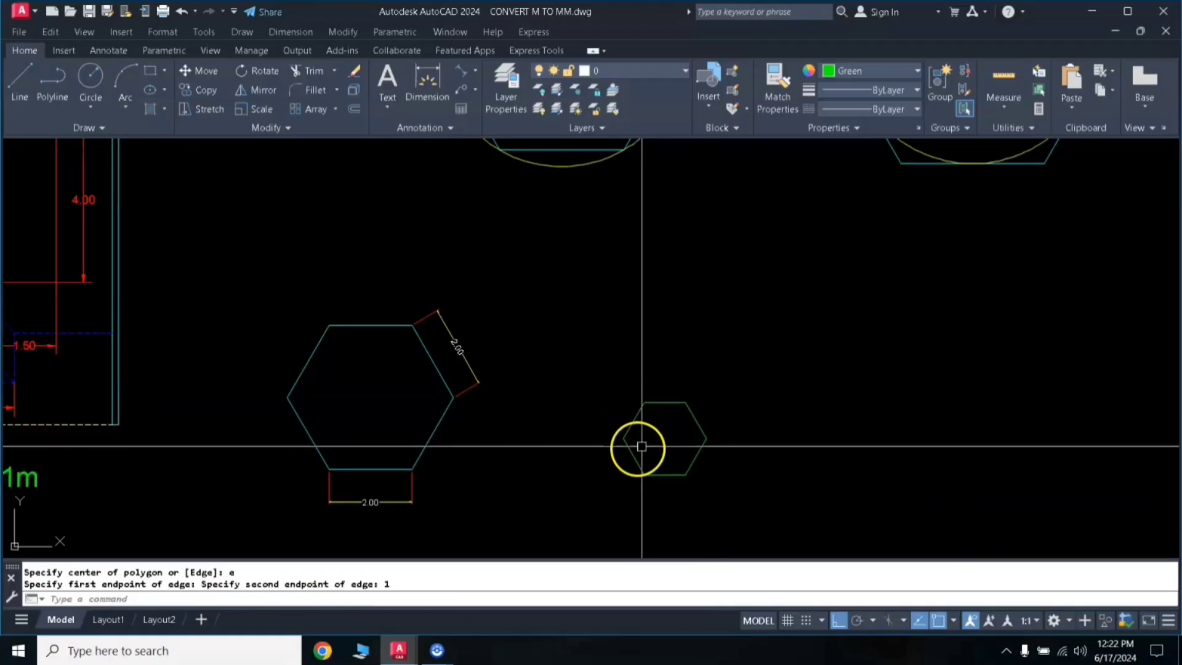
- Set the current object color to Magenta
click(839, 84)
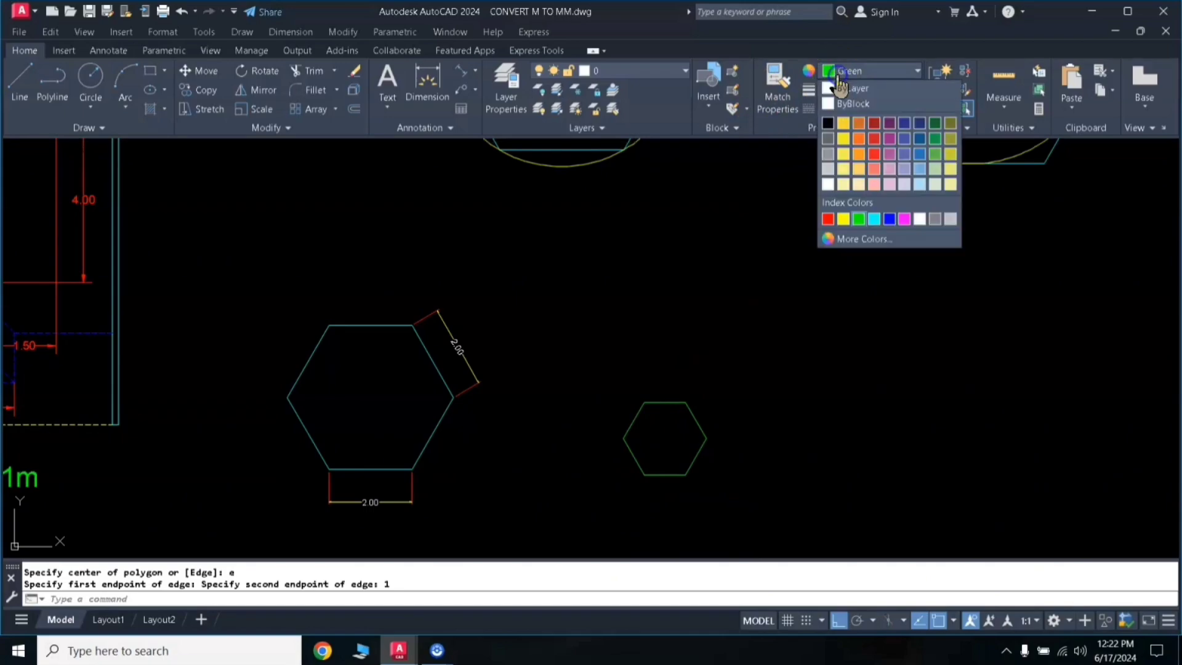
click(904, 219)
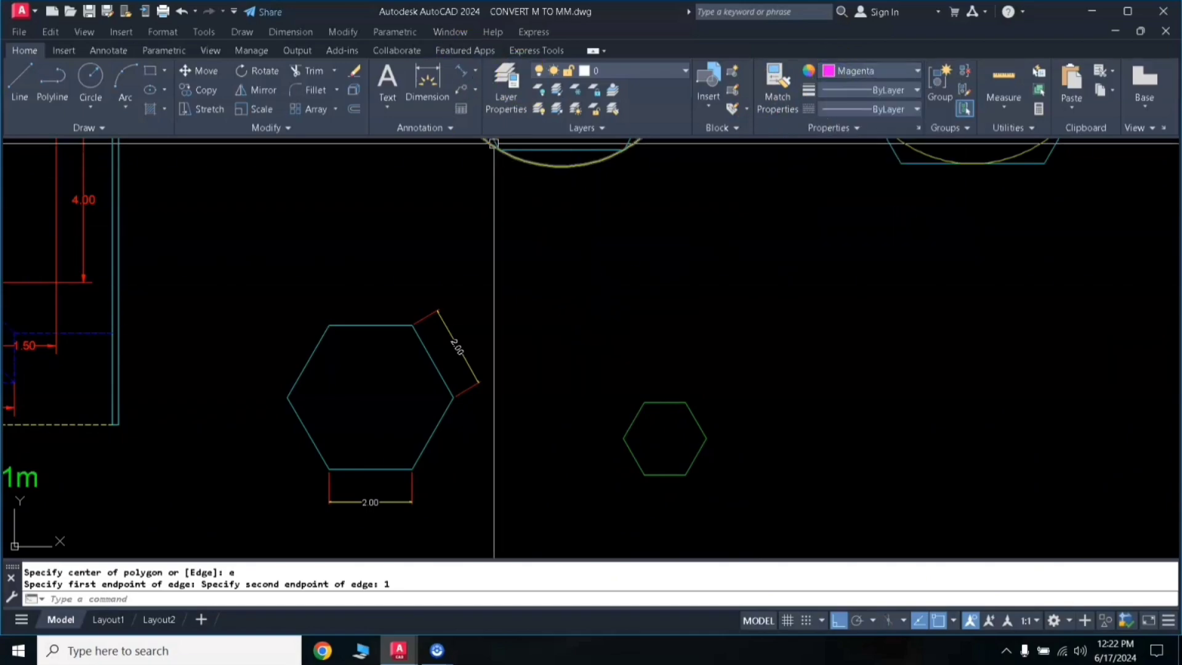
click(536, 148)
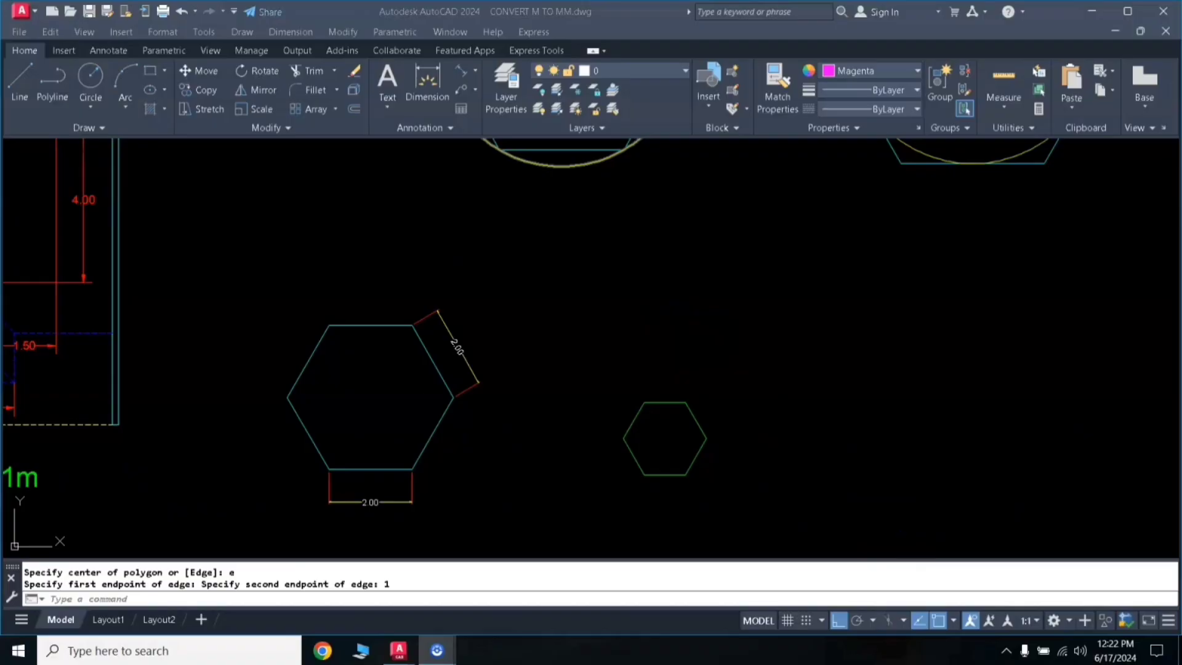
- Add aligned dimensions to the upper-right sloping edge and the top edge of the small green hexagon
scroll(702, 487, up, 2)
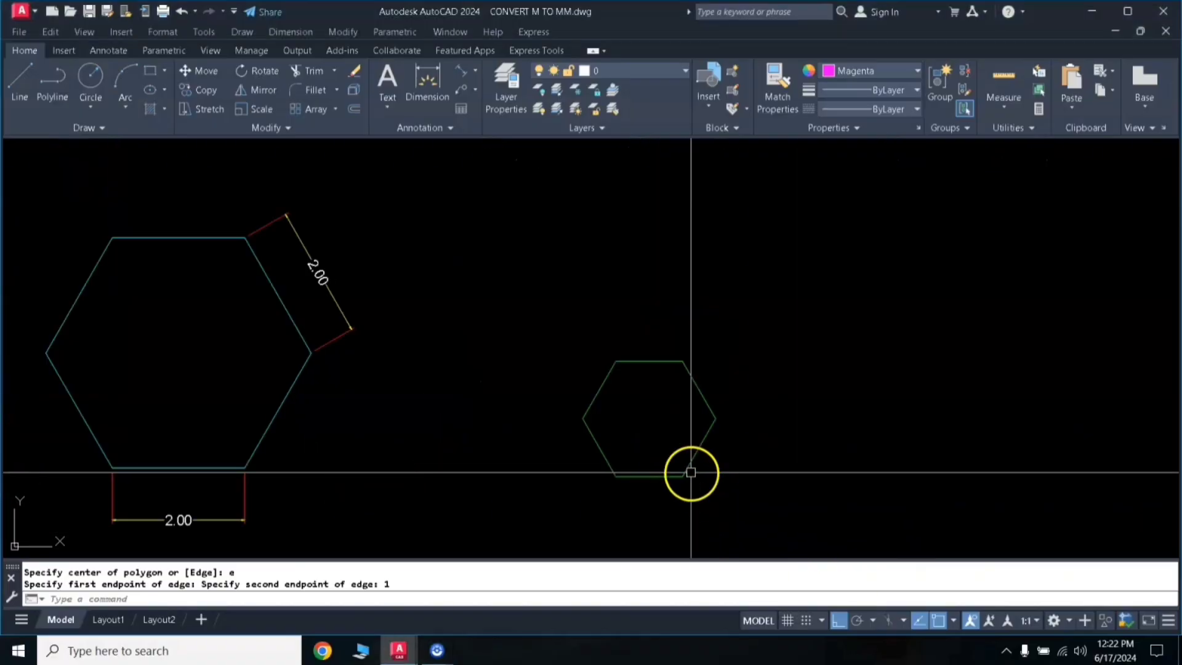
click(466, 75)
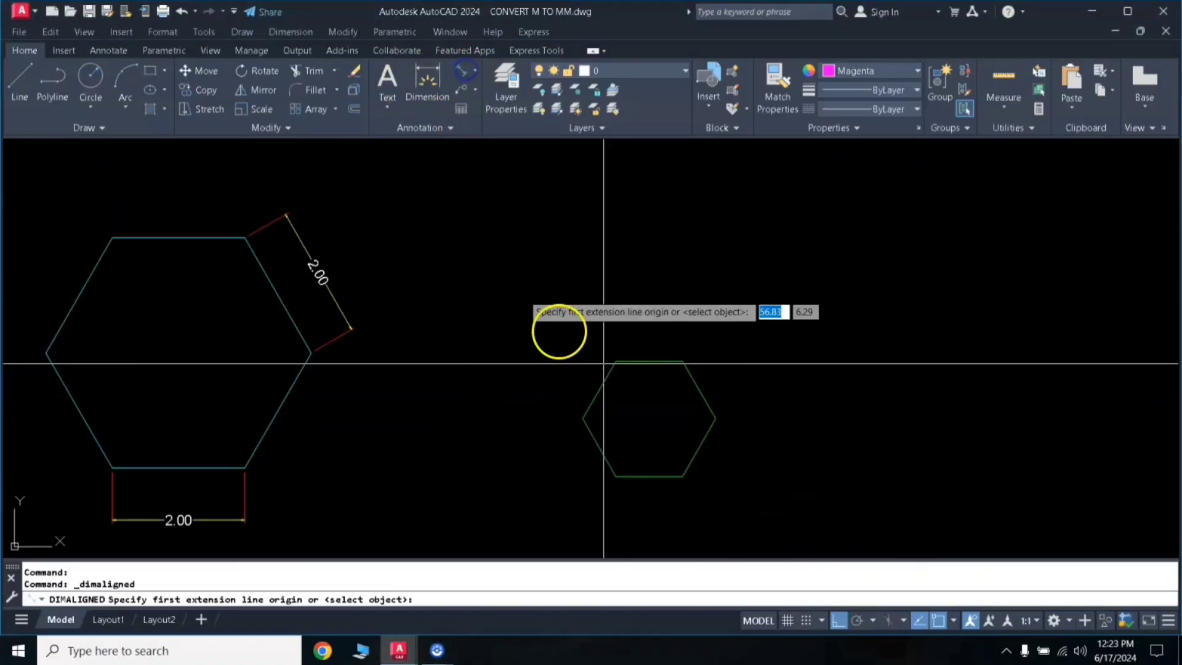
click(682, 361)
click(716, 418)
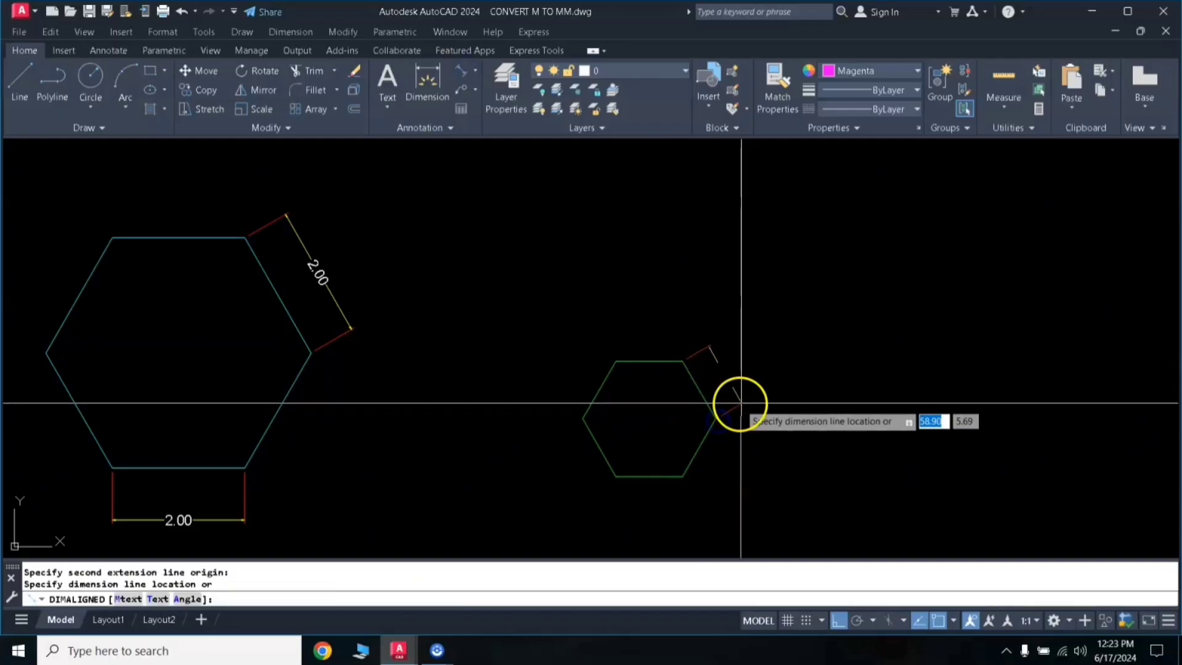
click(739, 399)
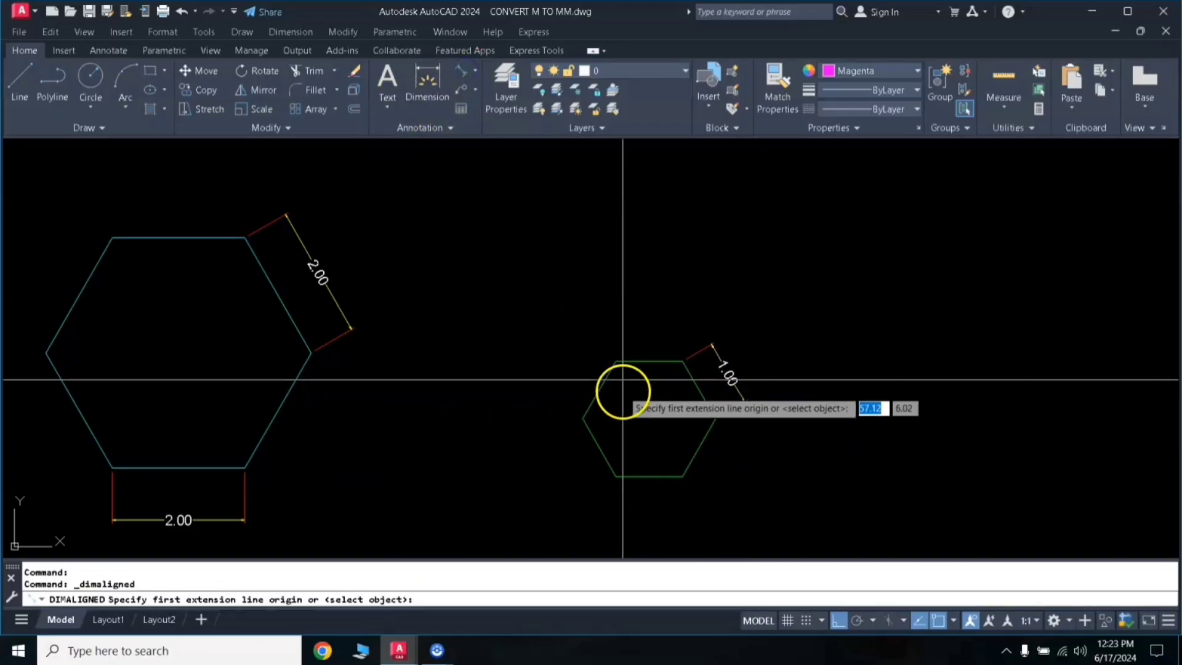
click(616, 362)
click(682, 361)
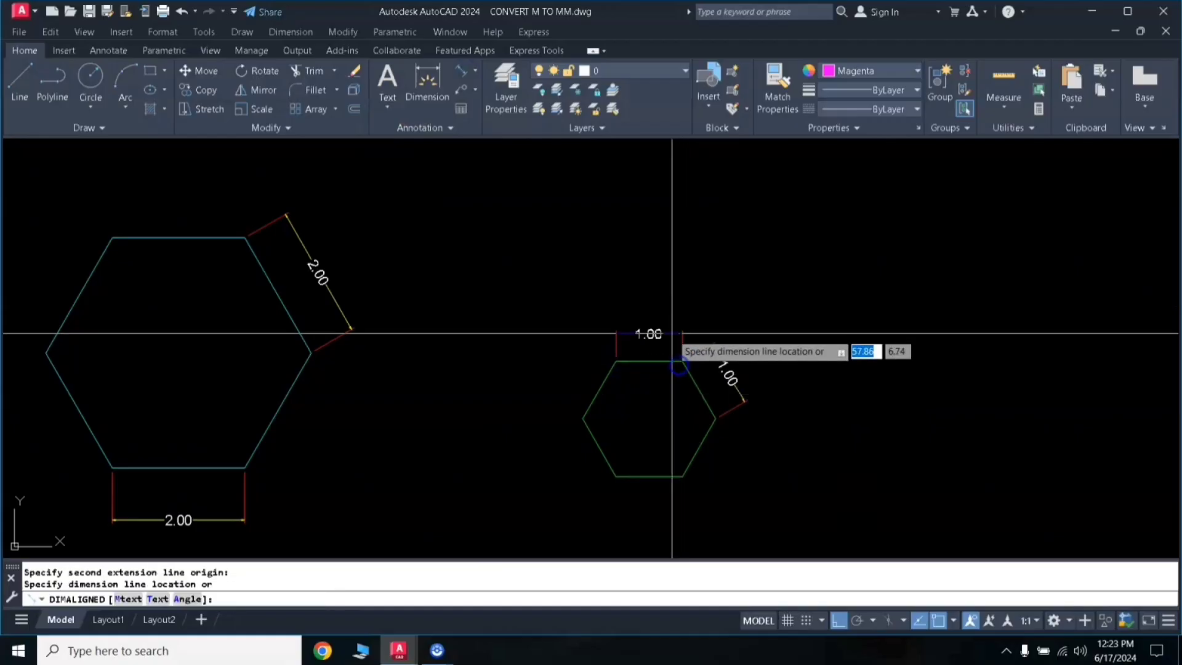
click(672, 331)
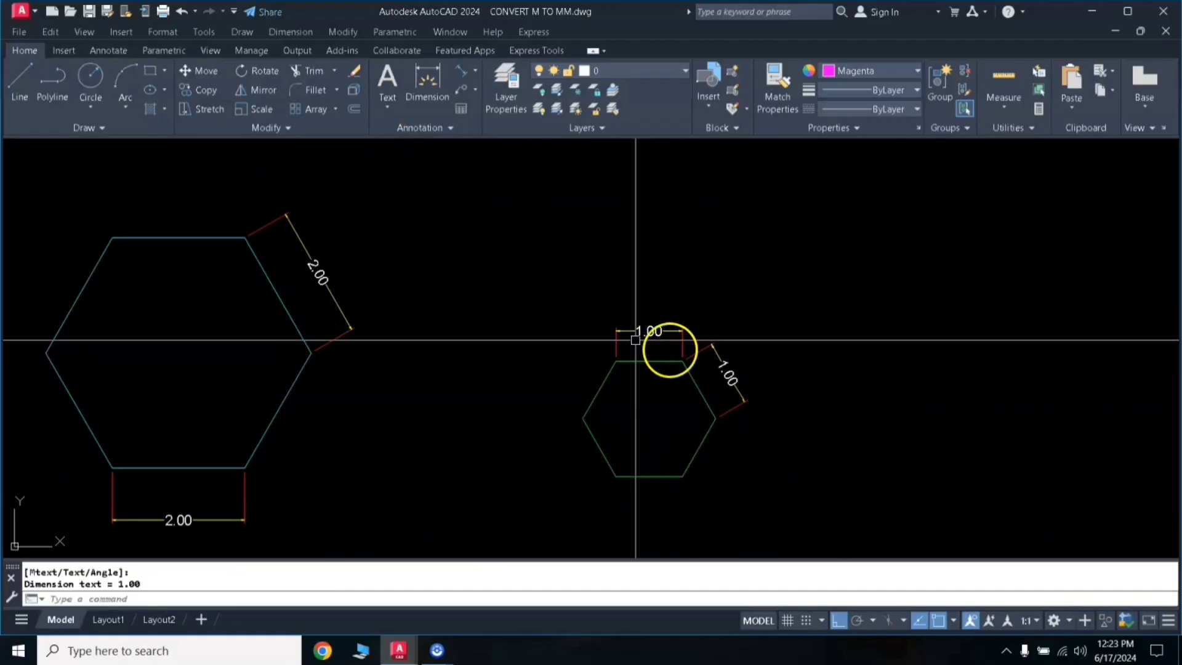
- Draw a 6-sided polygon inscribed in a circle of radius 3 to the right of the small green hexagon
scroll(542, 424, down, 2)
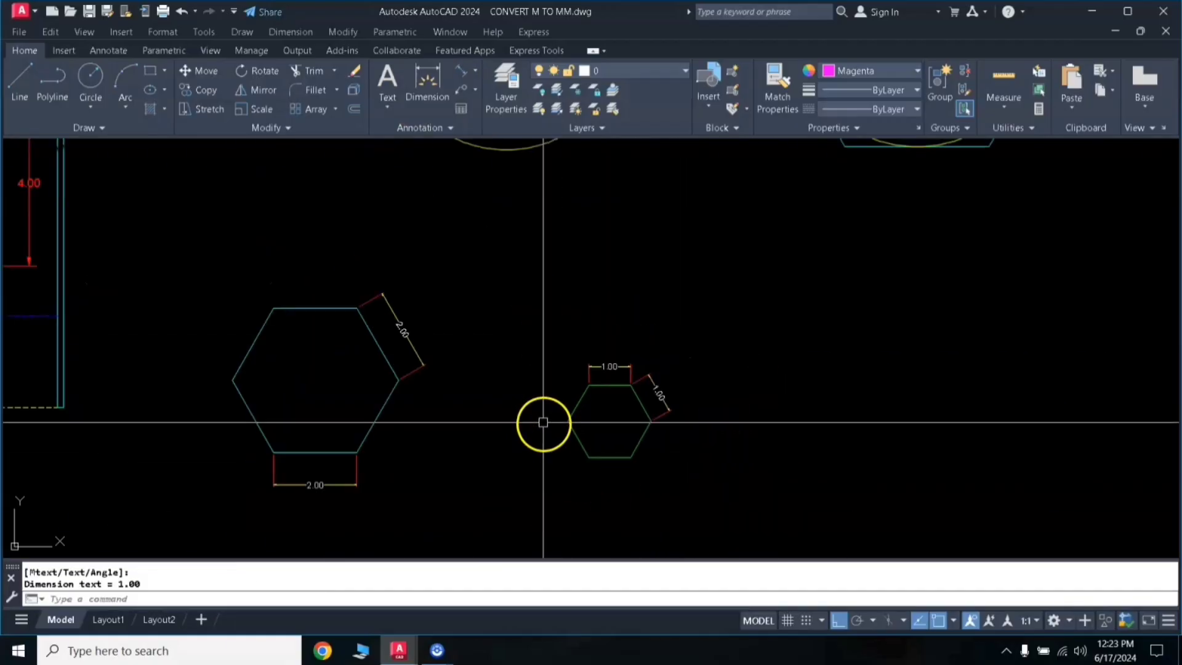
scroll(607, 399, down, 2)
mouse_move(692, 383)
middle_down()
mouse_move(586, 373)
mouse_move(523, 389)
middle_up()
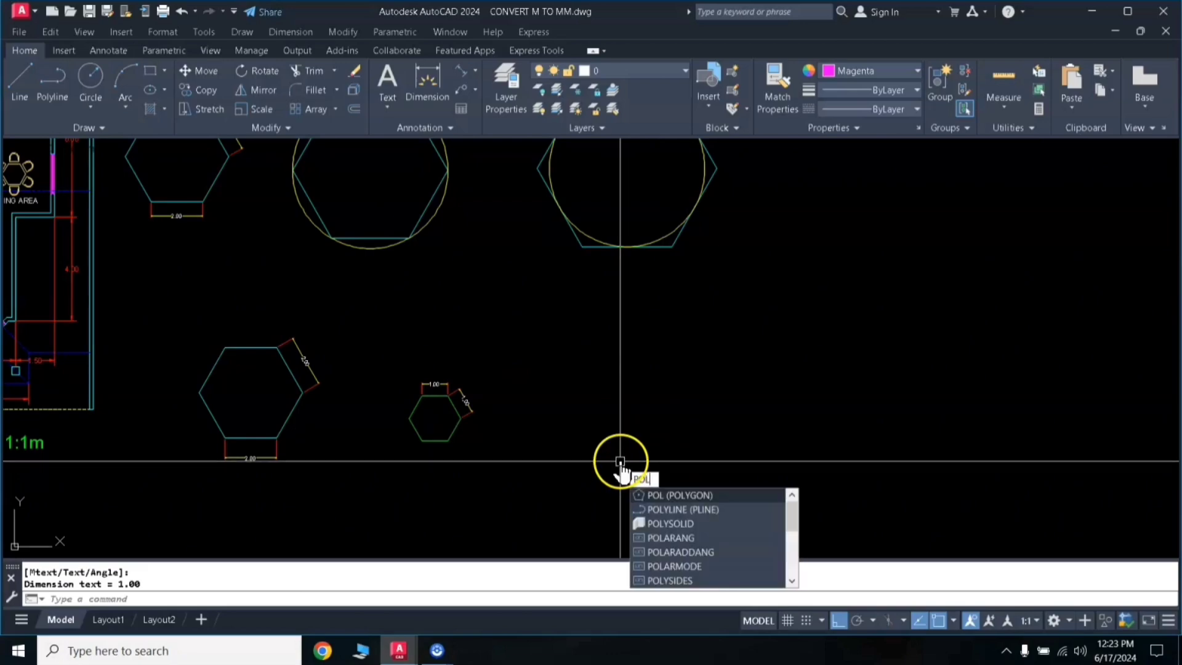
key(Return)
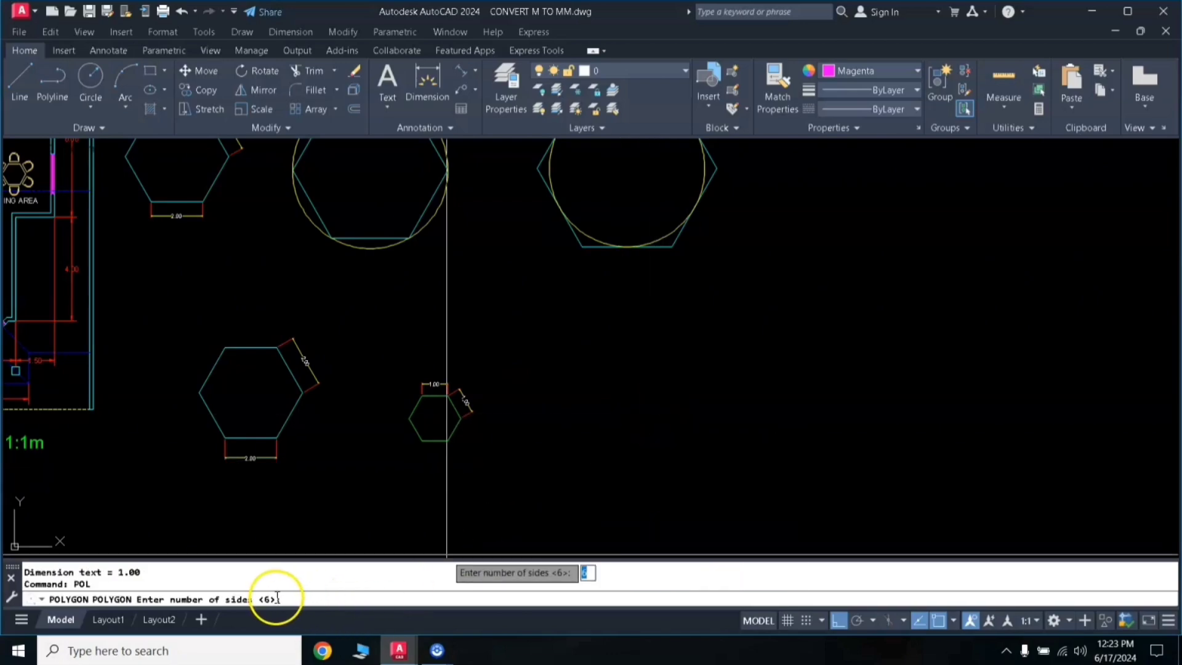
key(Return)
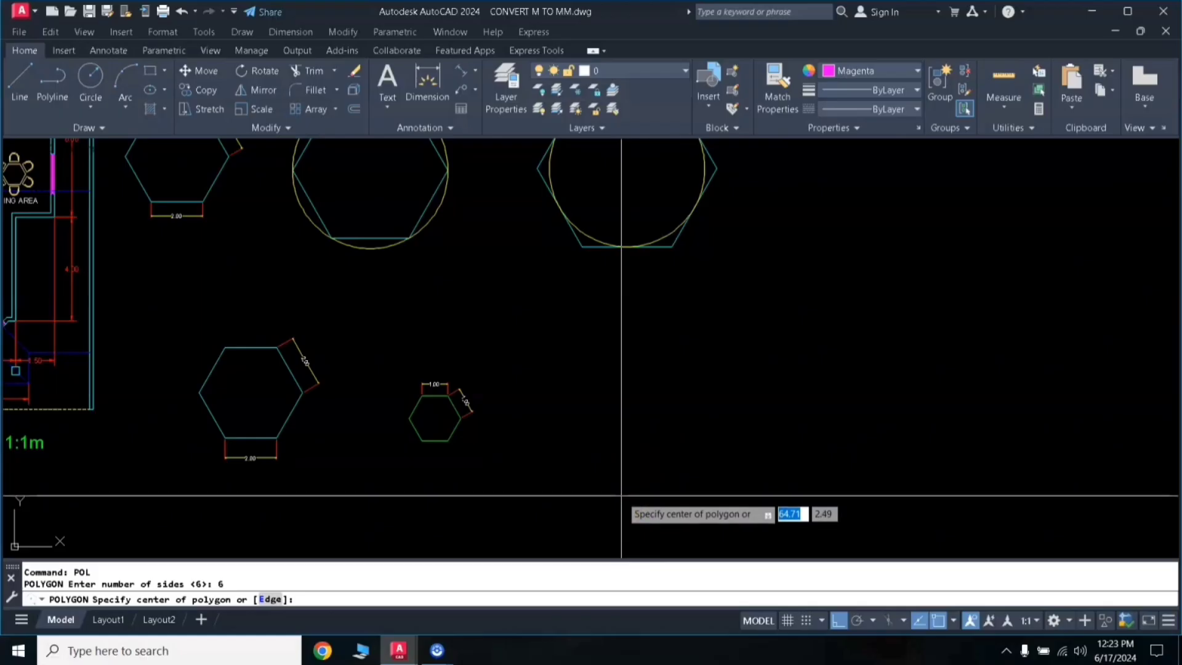
click(692, 425)
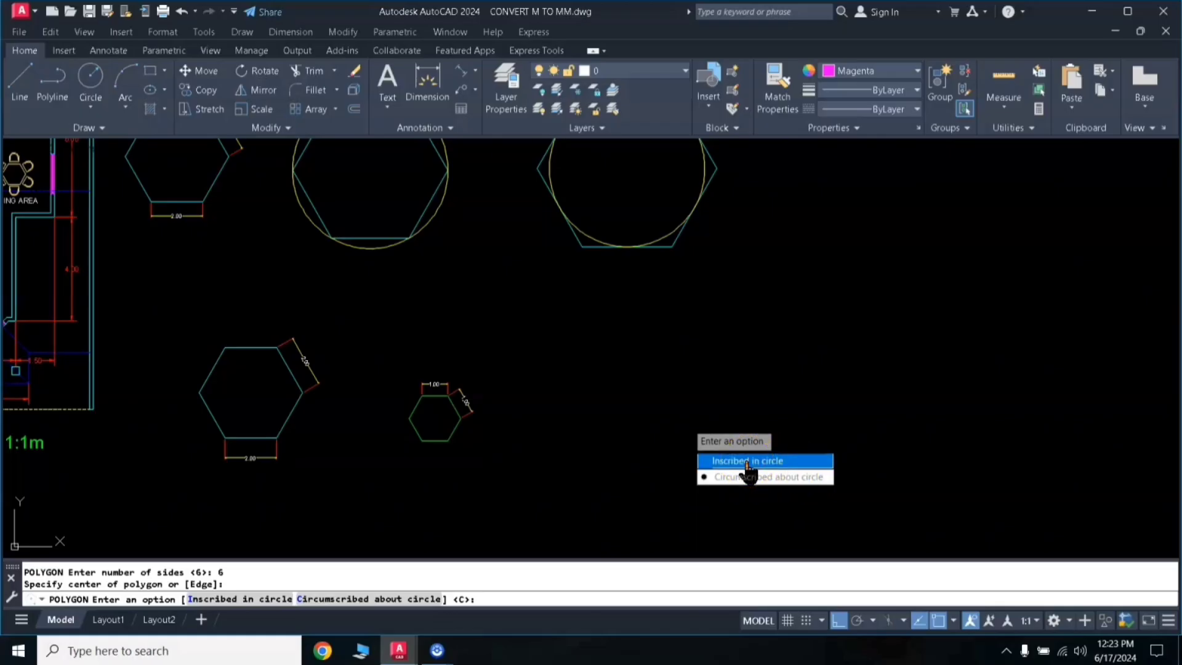
click(748, 461)
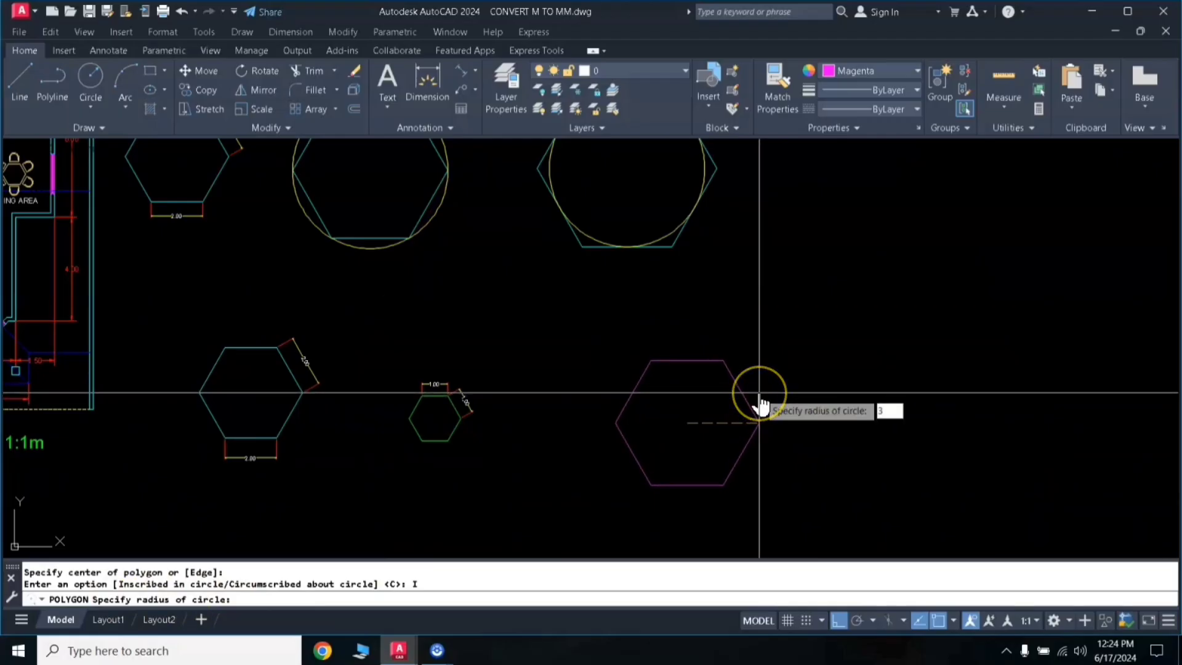
key(Return)
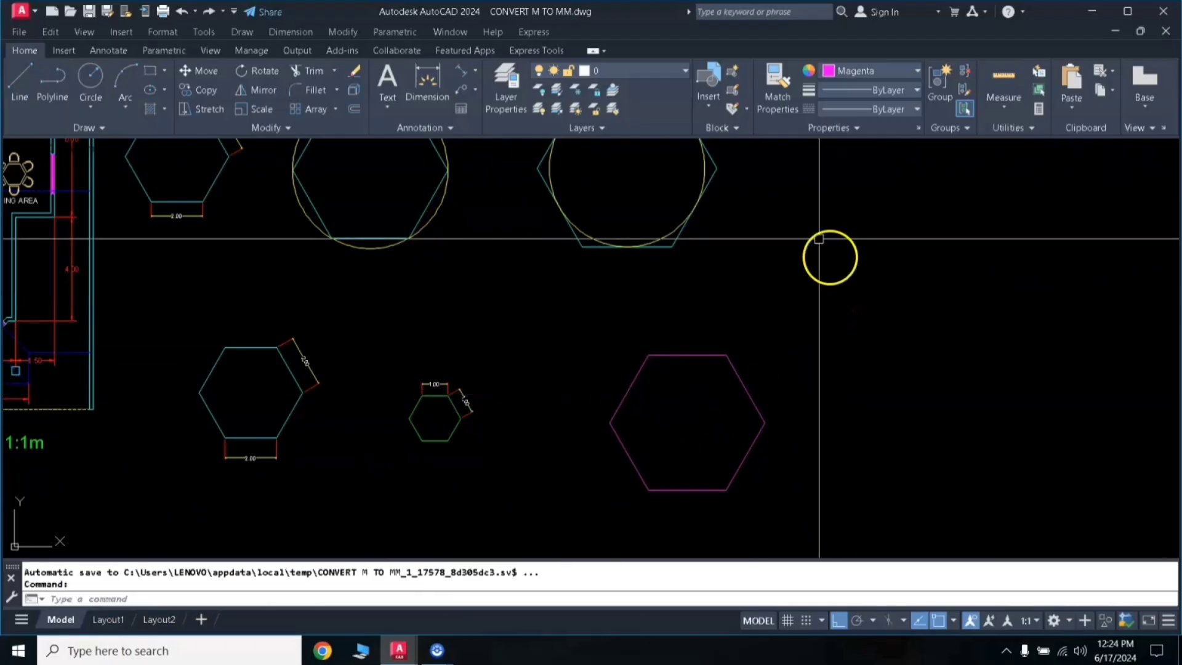
- Draw a circle with a radius of 3 to the right of the magenta hexagon
text(c)
key(Return)
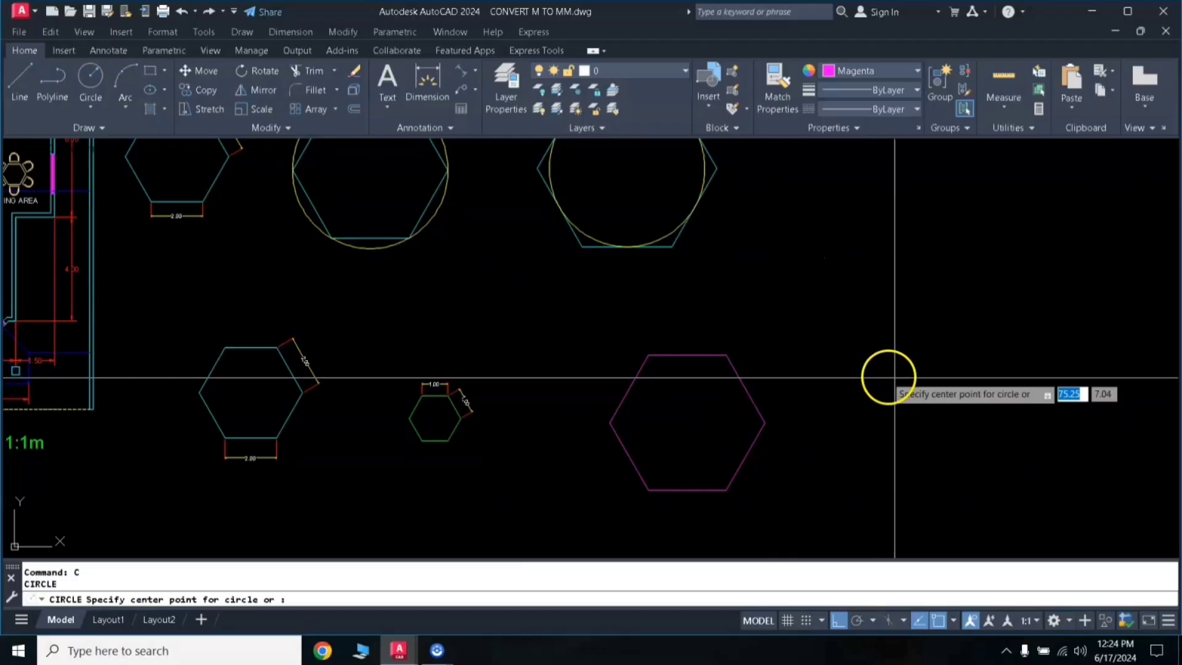
click(902, 426)
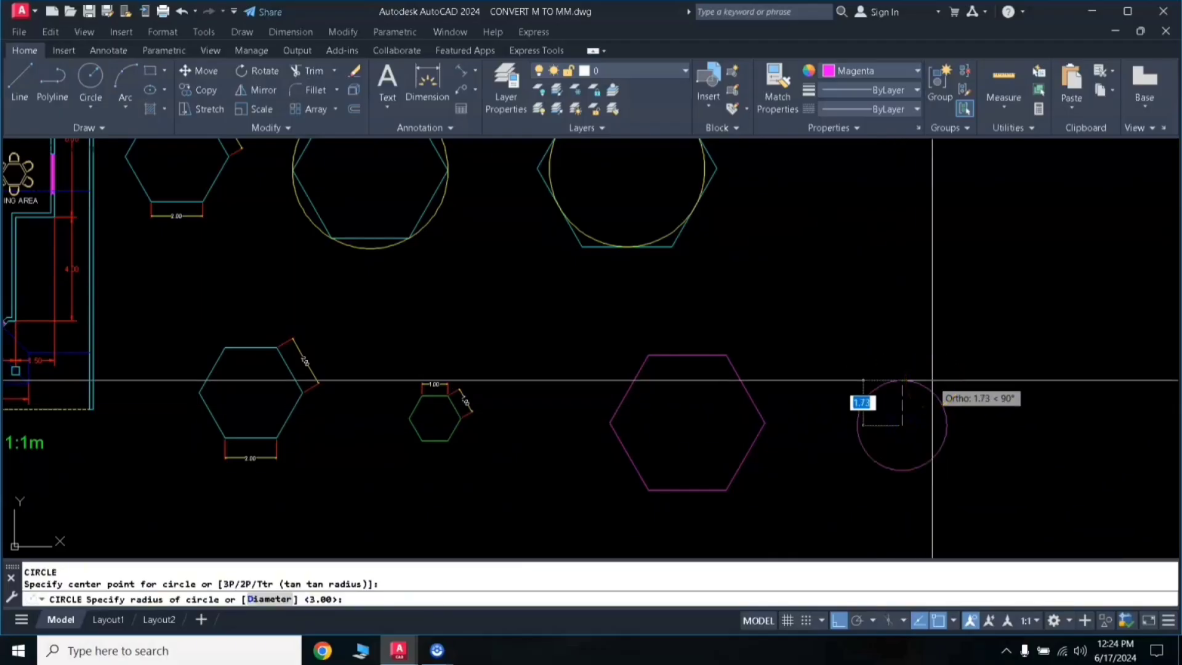
key(Return)
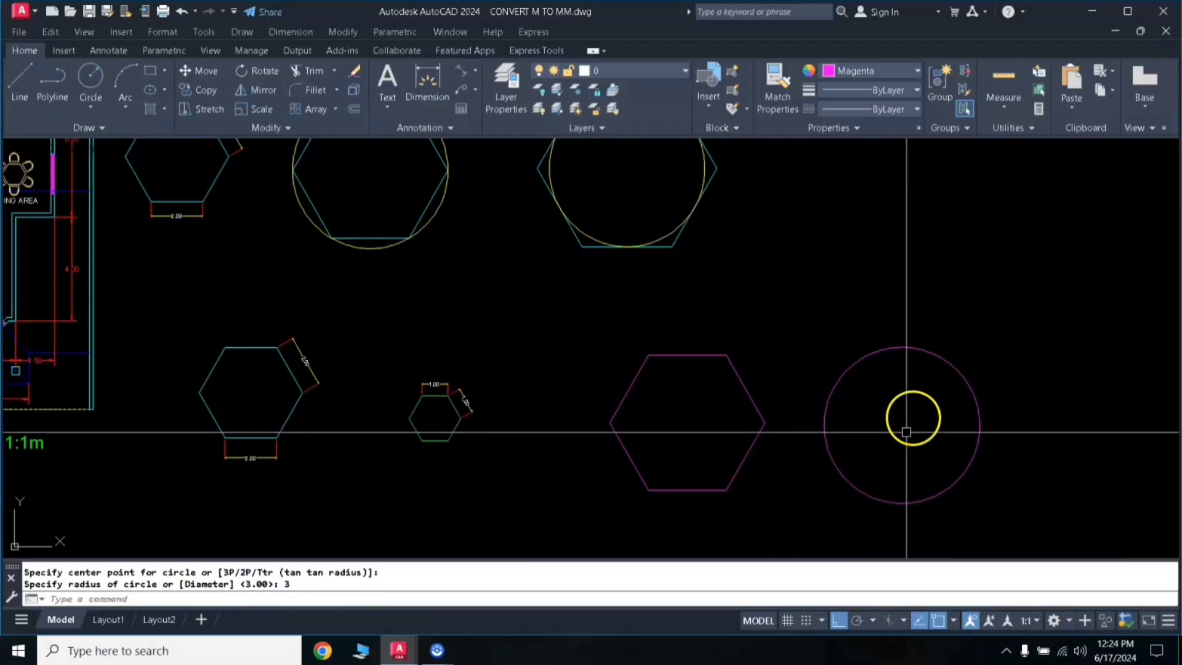
- Draw a horizontal line between the right and left corners of the magenta hexagon
text(l)
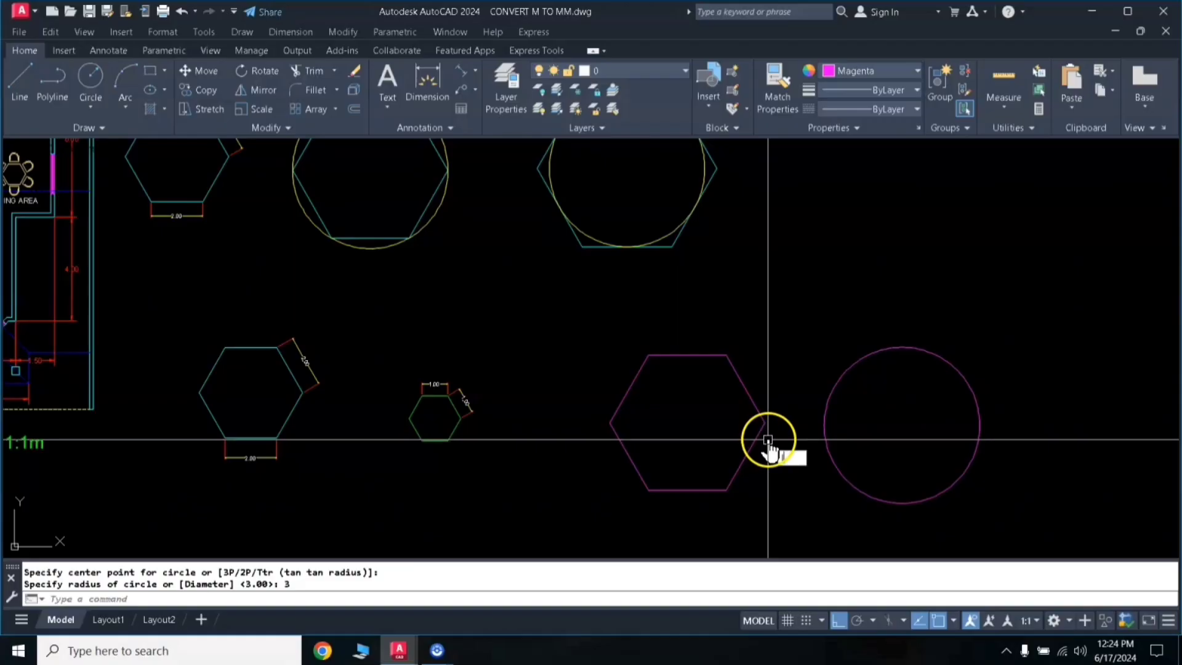
key(Return)
click(764, 423)
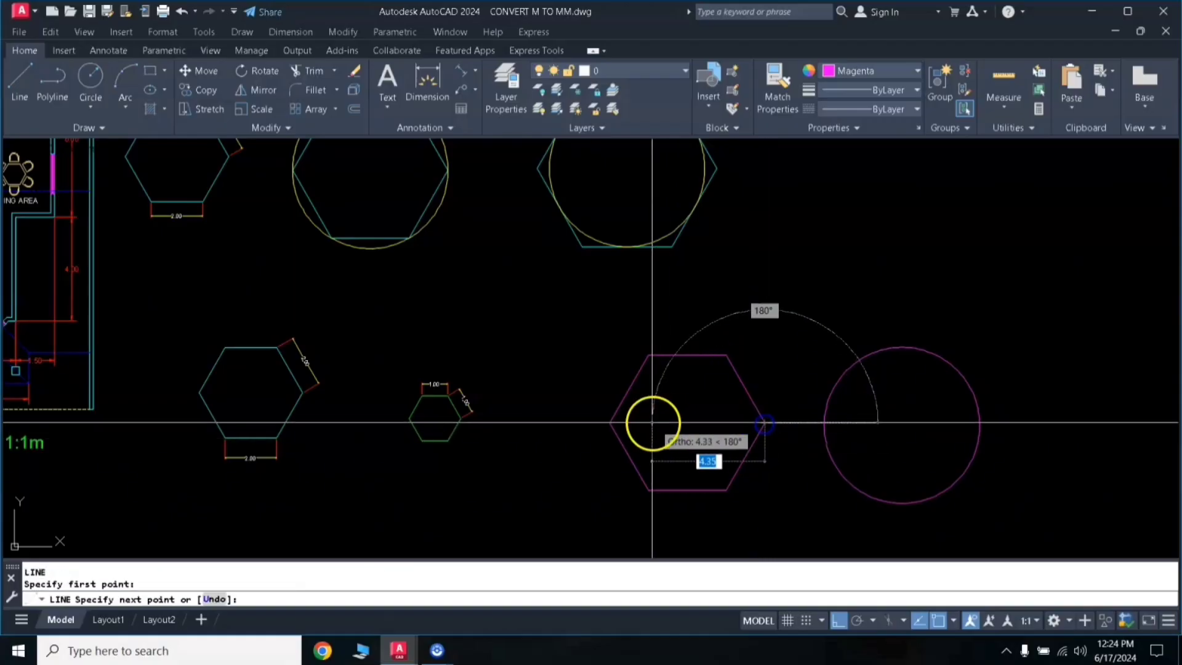
click(610, 423)
key(Return)
- Move the magenta circle by its center onto the midpoint of the line across the magenta hexagon
click(973, 333)
click(903, 404)
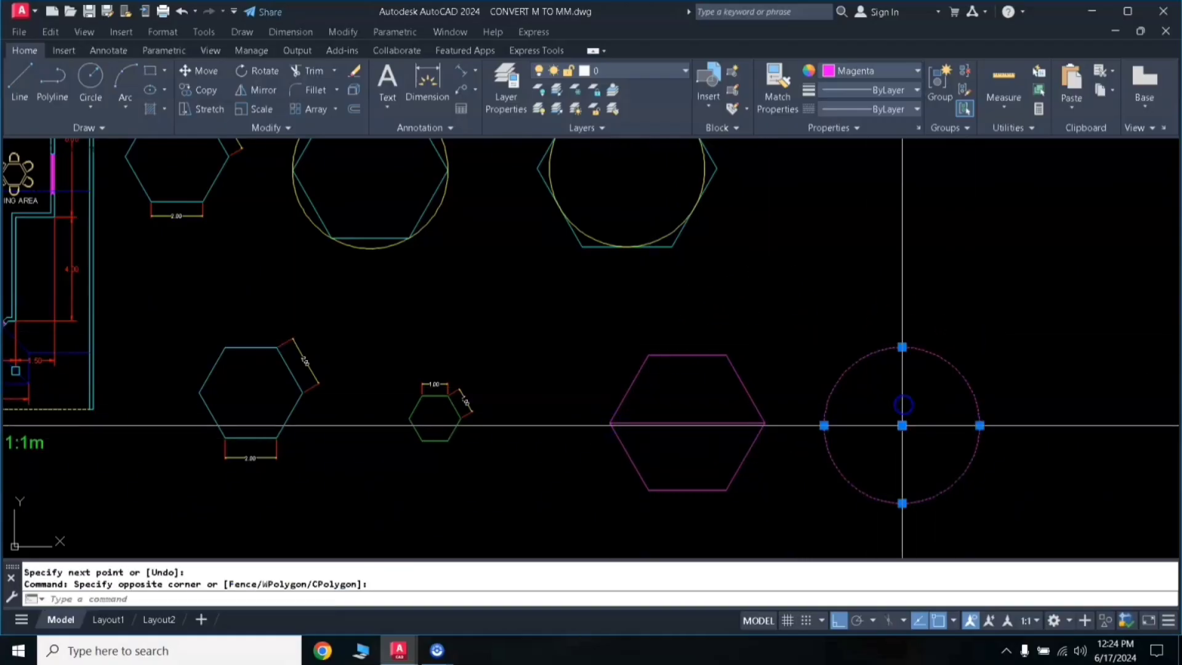
key(Return)
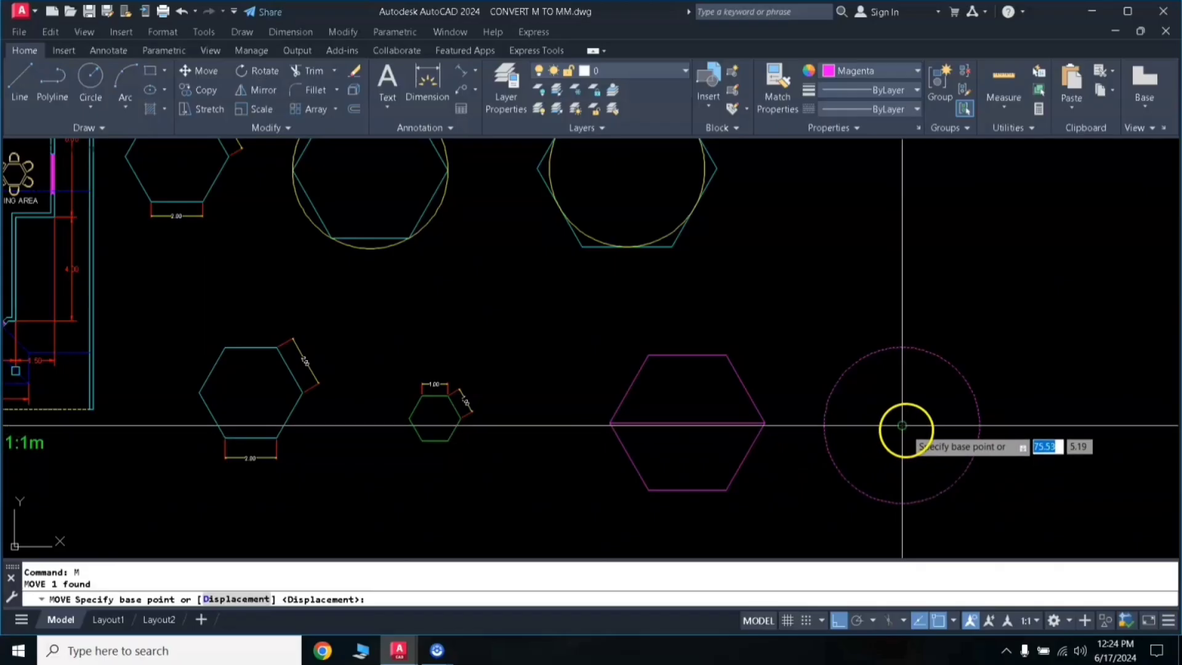
click(902, 426)
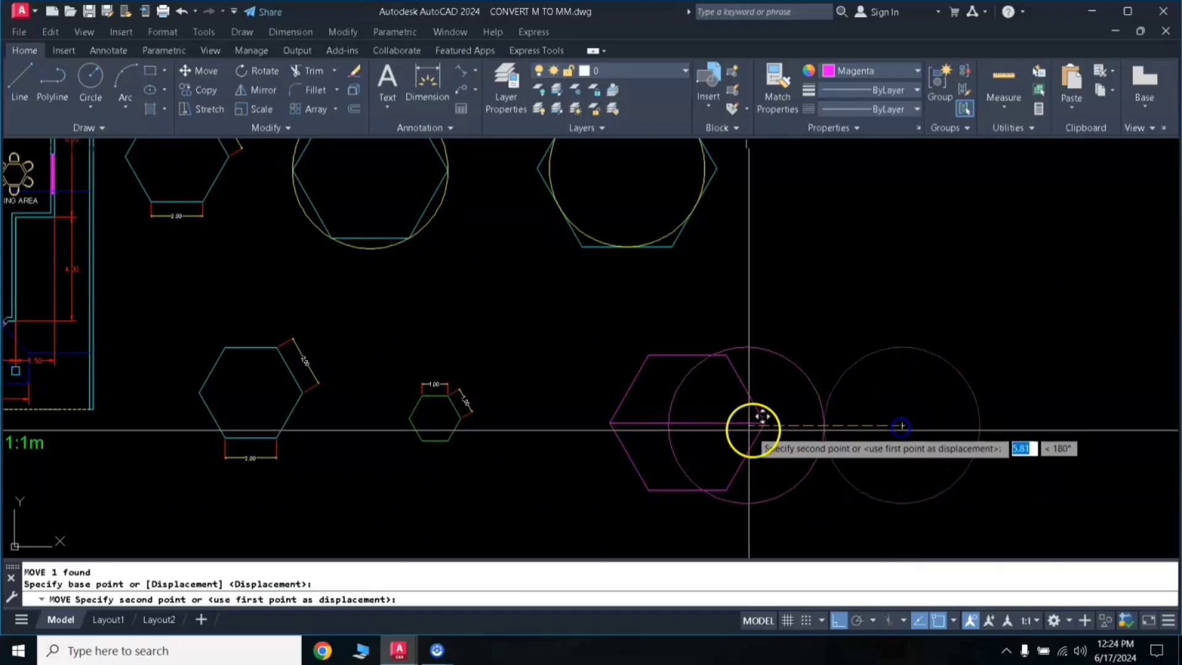
click(687, 423)
- Erase the horizontal helper line inside the magenta hexagon
click(725, 398)
click(681, 437)
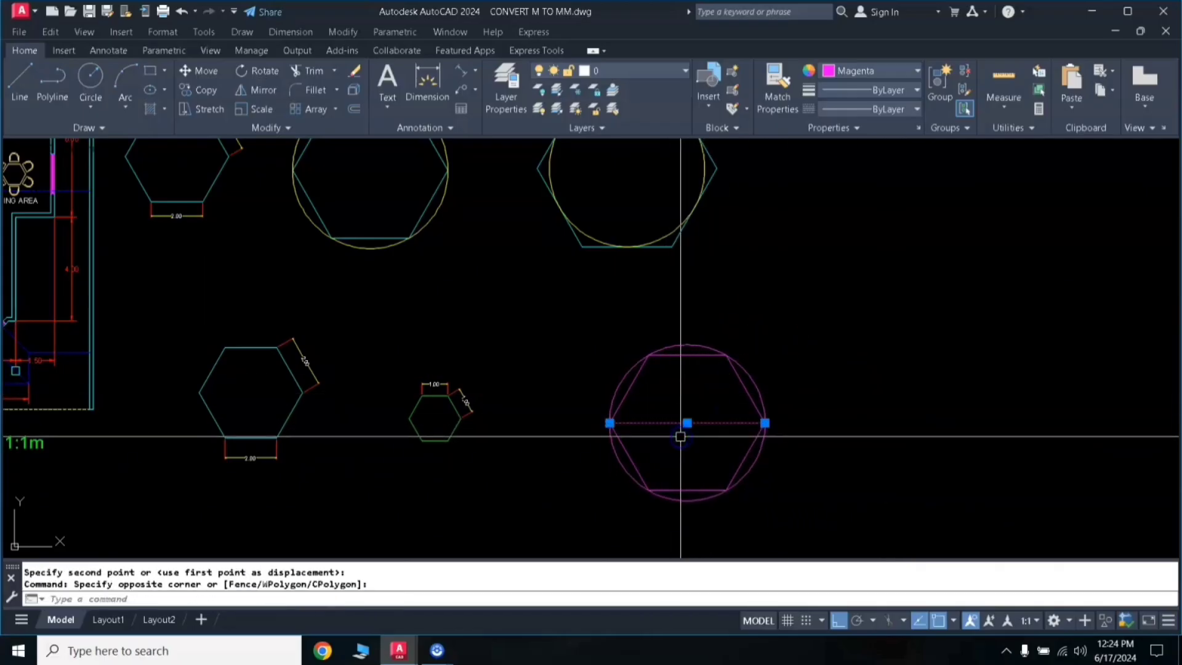
text(e)
key(Return)
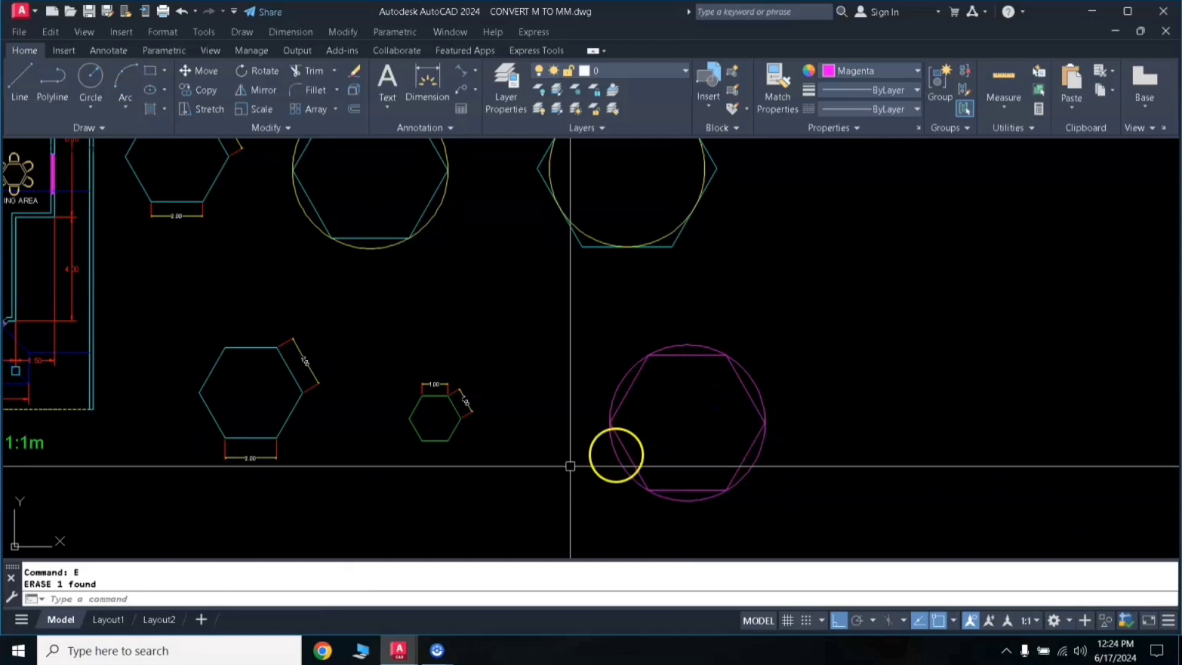
- Change the color of the hexagon inside the magenta circle to cyan
click(679, 356)
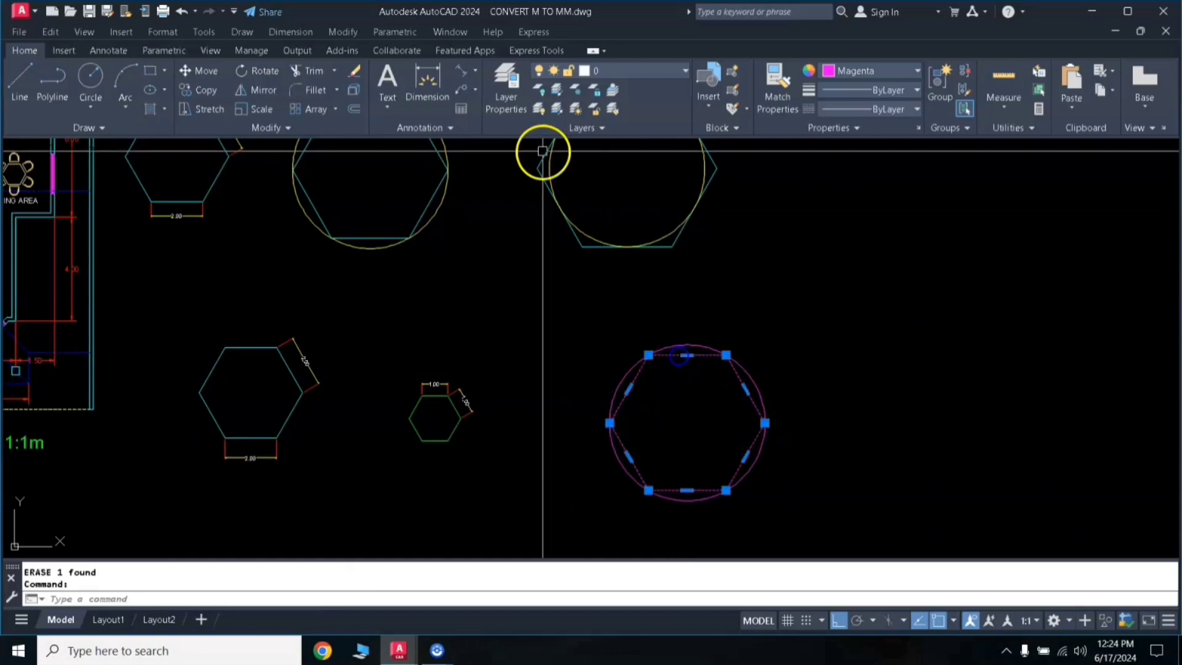
click(826, 71)
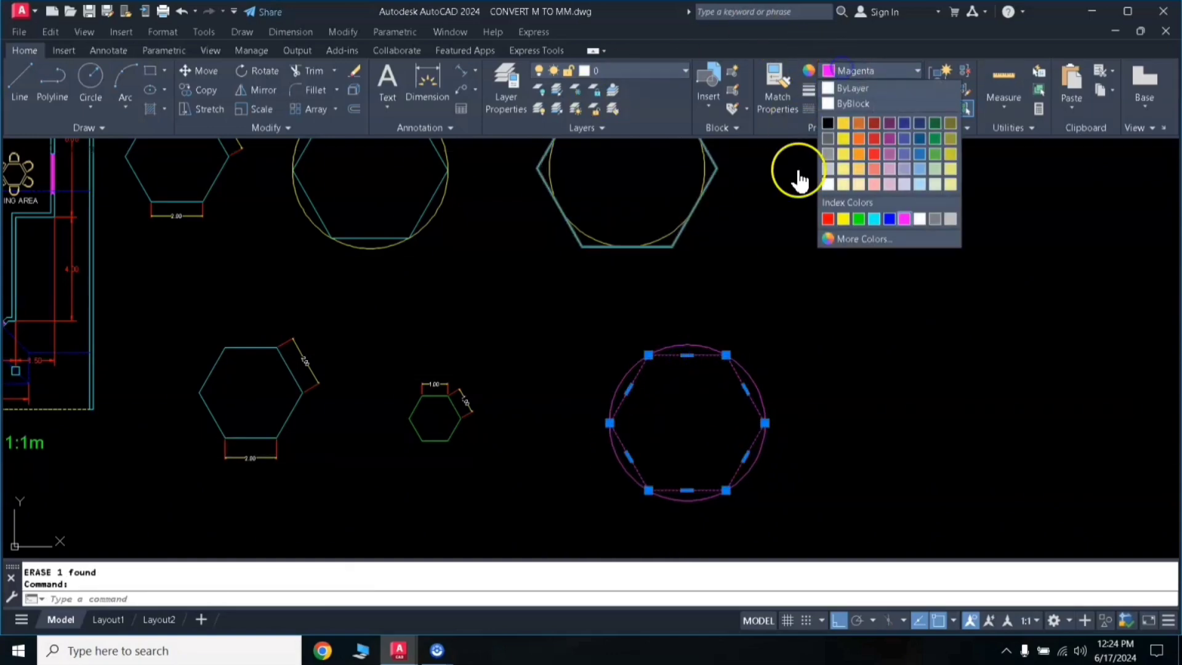
click(874, 220)
key(Escape)
key(Escape)
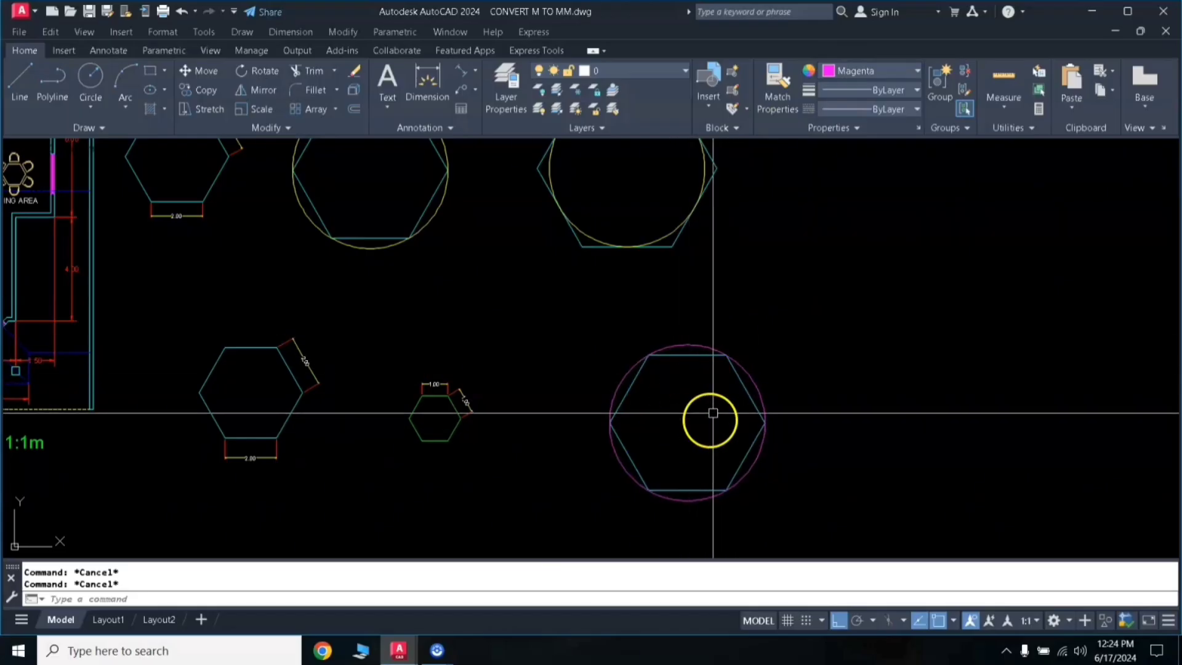
- Draw a six-sided polygon circumscribed about a circle of radius 3, to the right of the inscribed hexagon
mouse_move(718, 404)
middle_down()
mouse_move(628, 388)
mouse_move(602, 363)
middle_up()
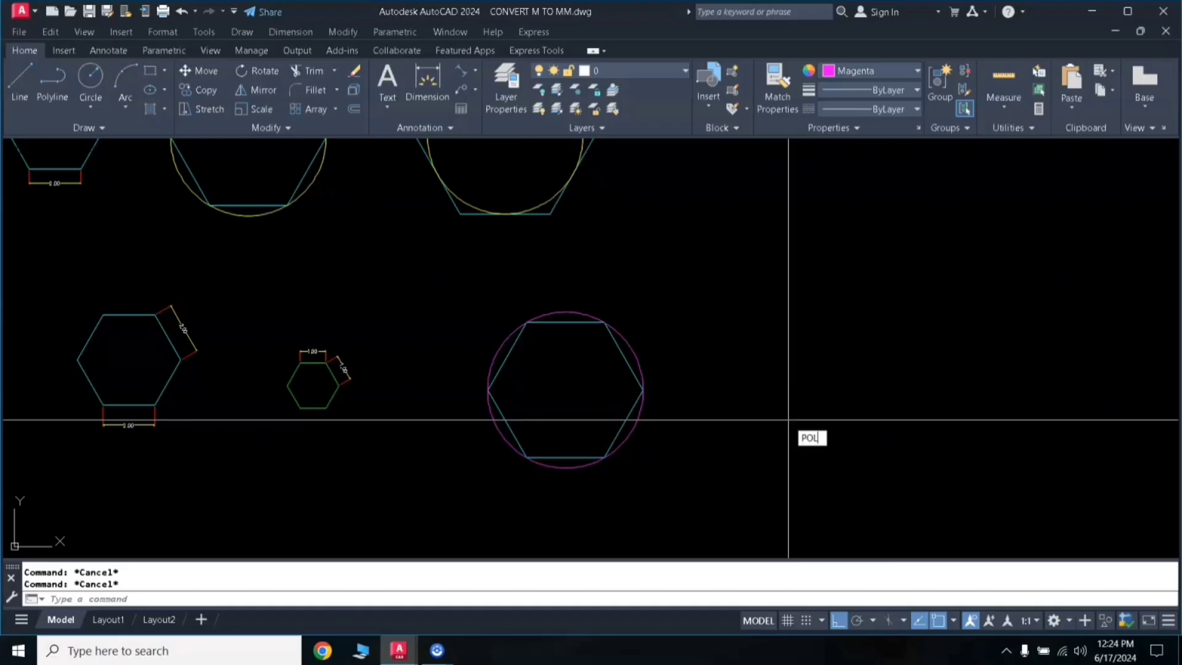
key(Return)
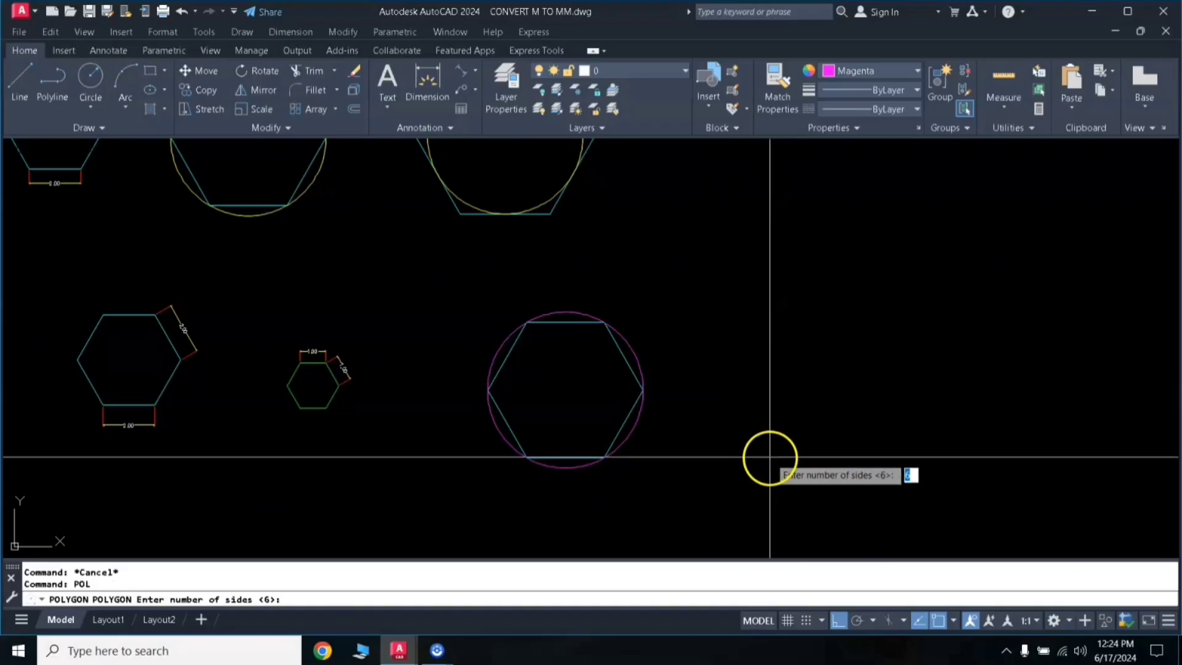
key(Return)
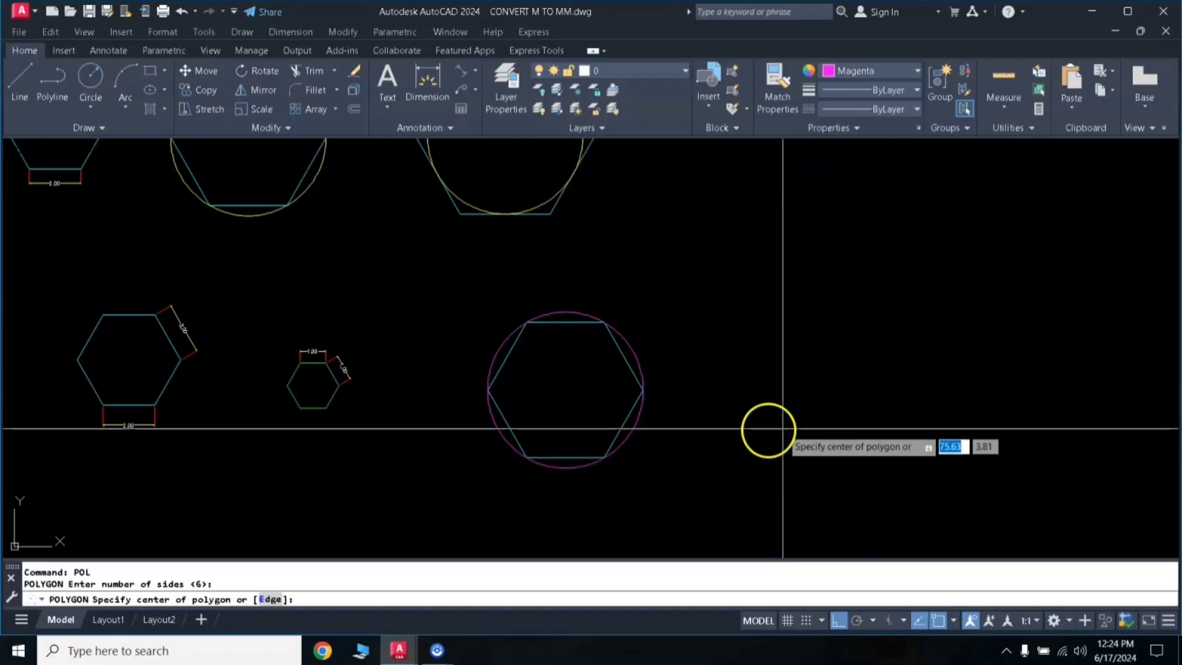
click(845, 402)
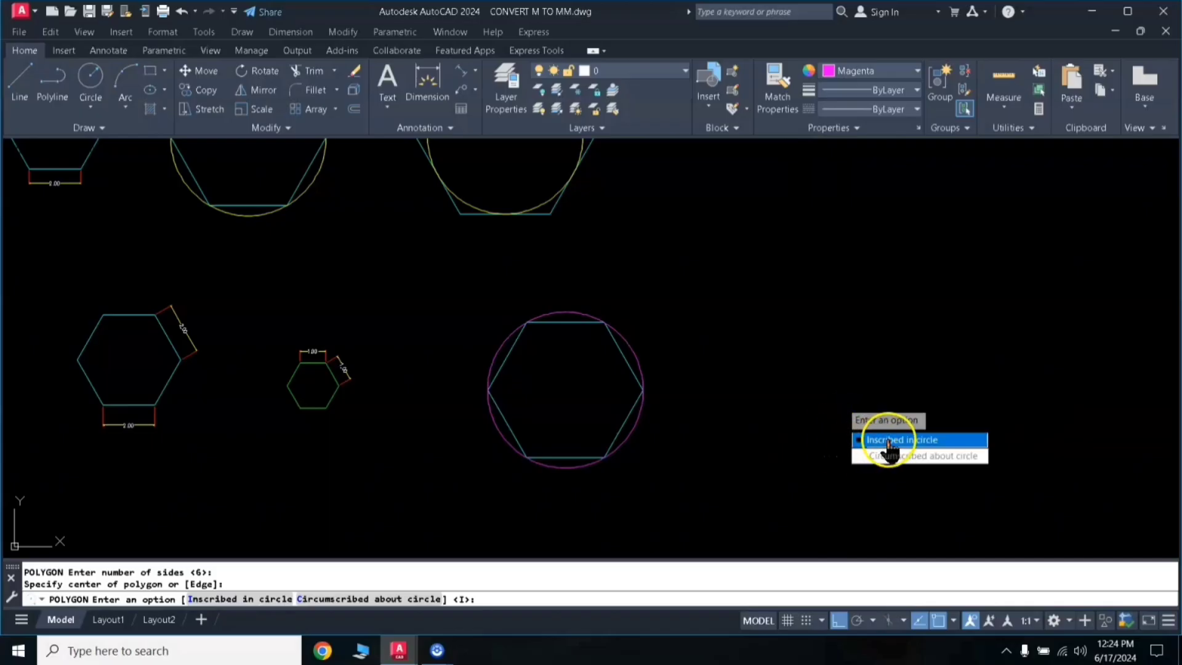
click(947, 458)
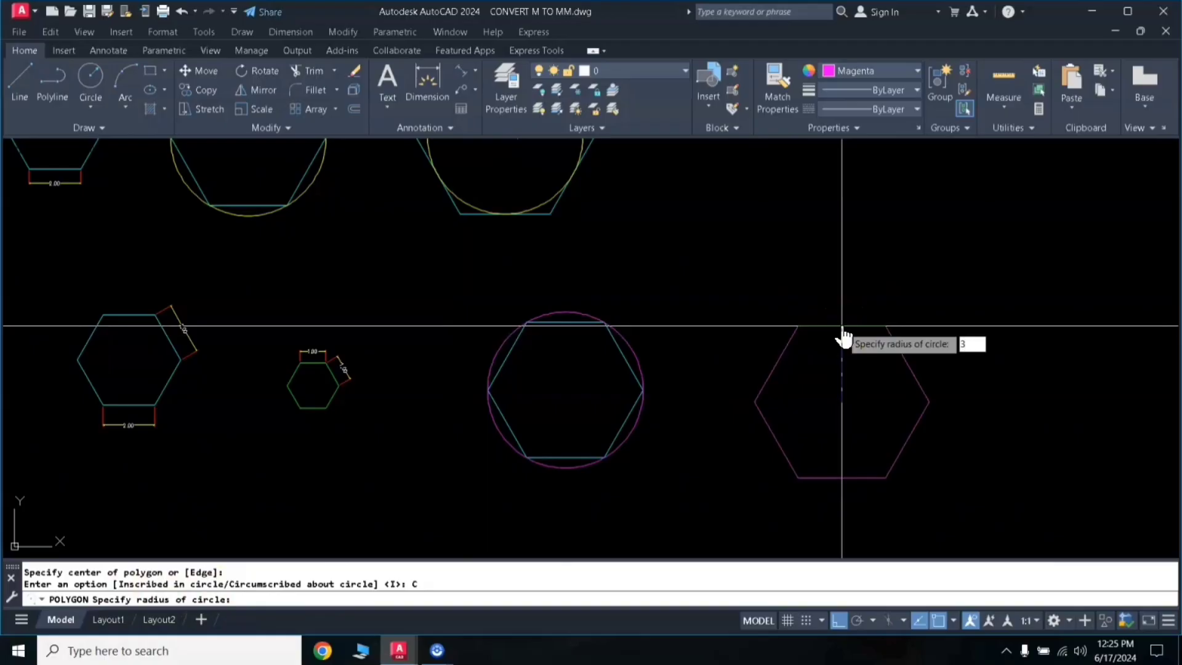
key(Return)
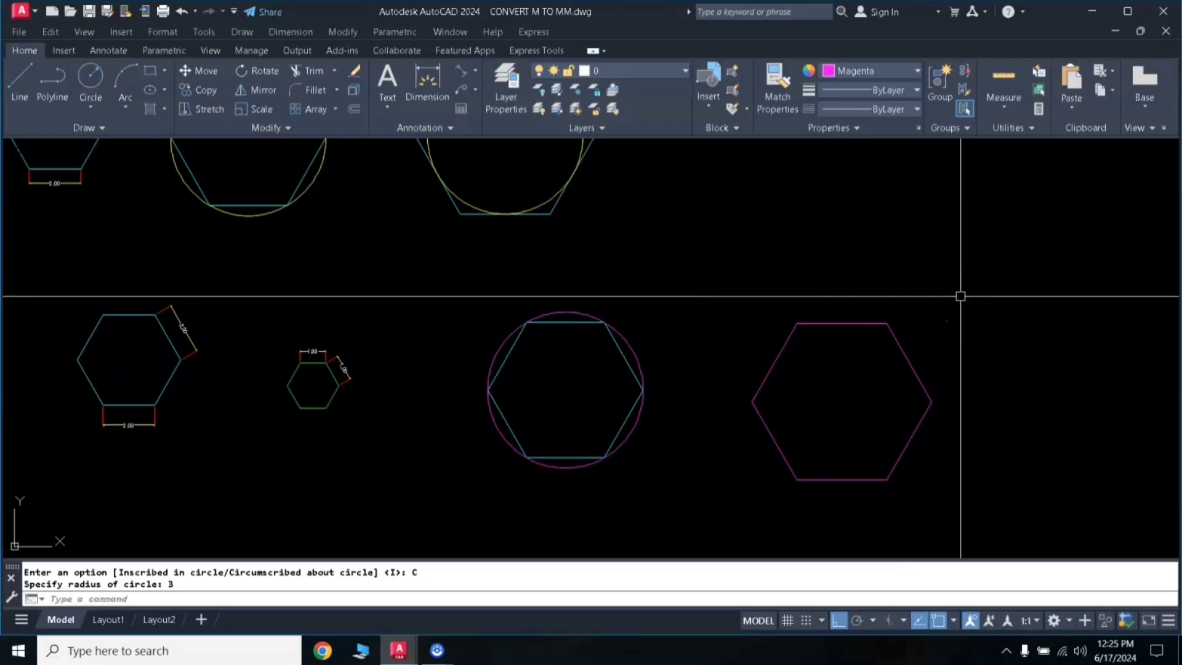
- Draw a circle with a radius of 3 to the upper right of the circumscribed hexagon
text(c)
key(Return)
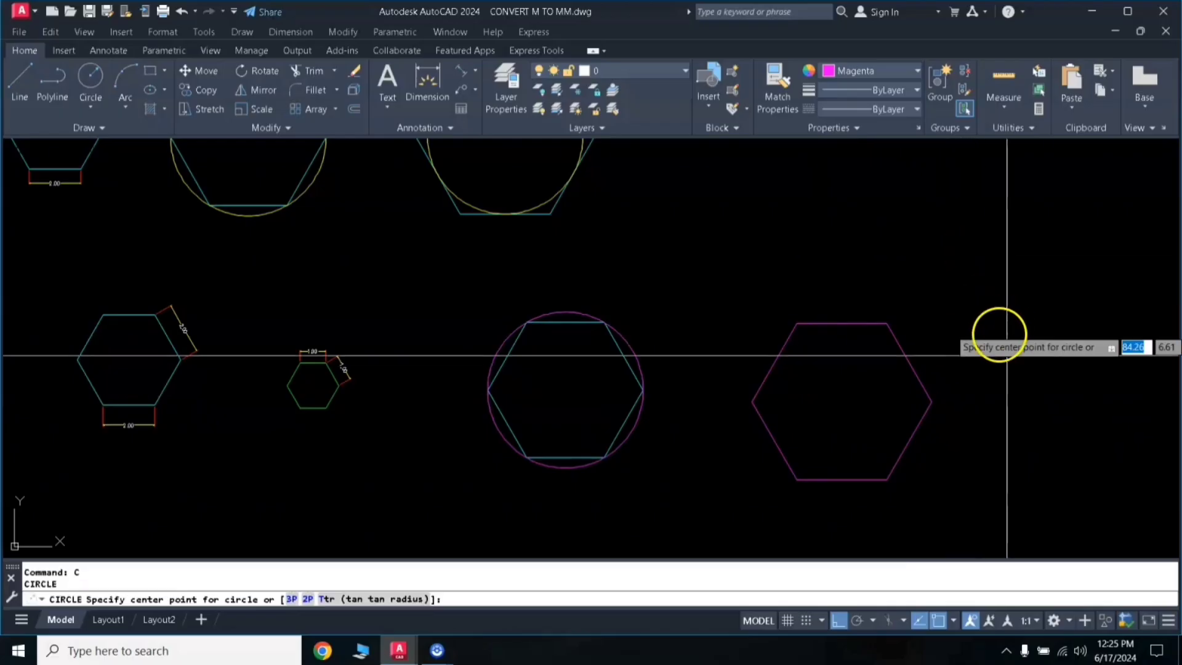
click(1049, 312)
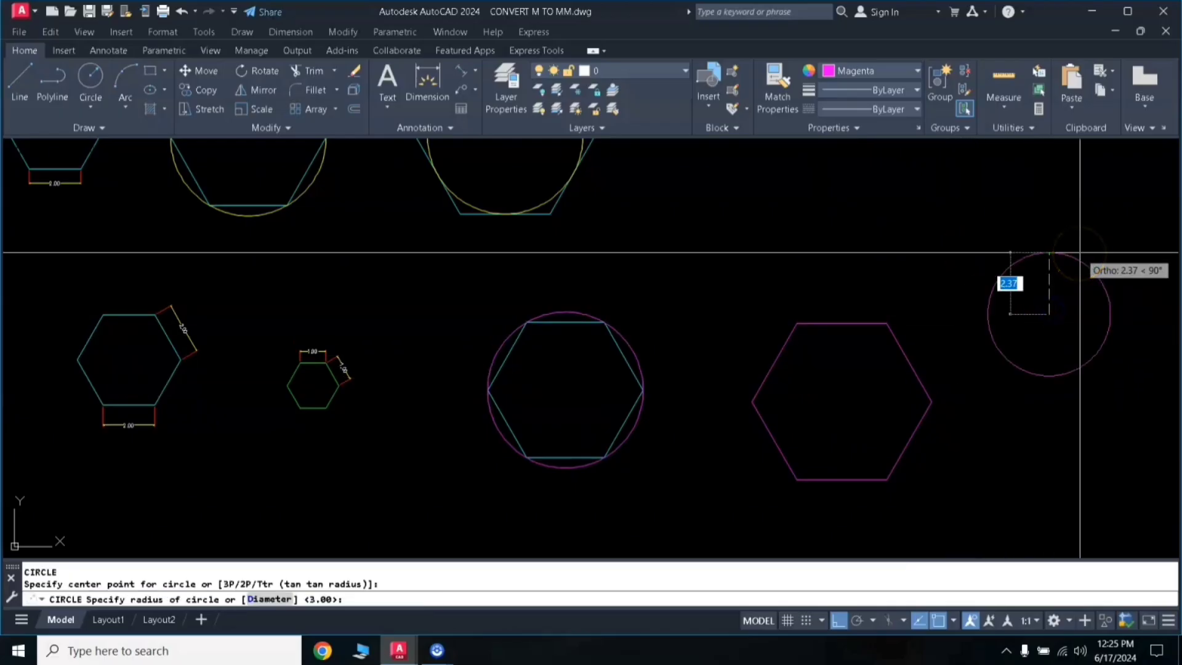
text(3)
key(Return)
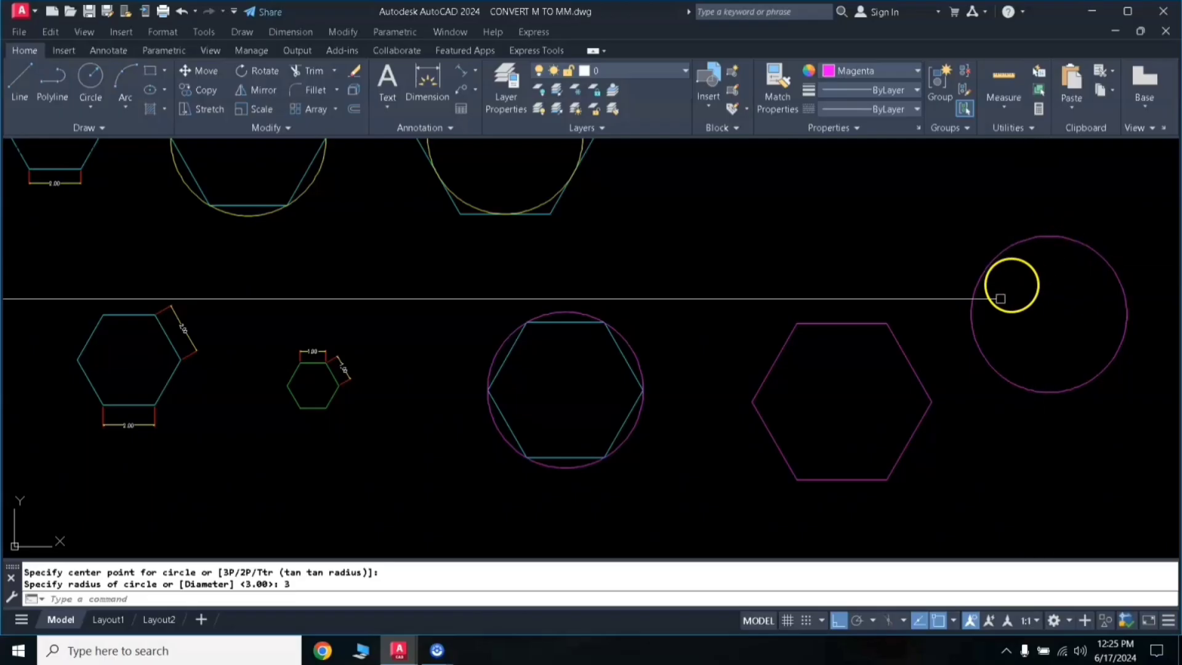
- Change the color of the circumscribed magenta hexagon to cyan
click(926, 353)
click(857, 383)
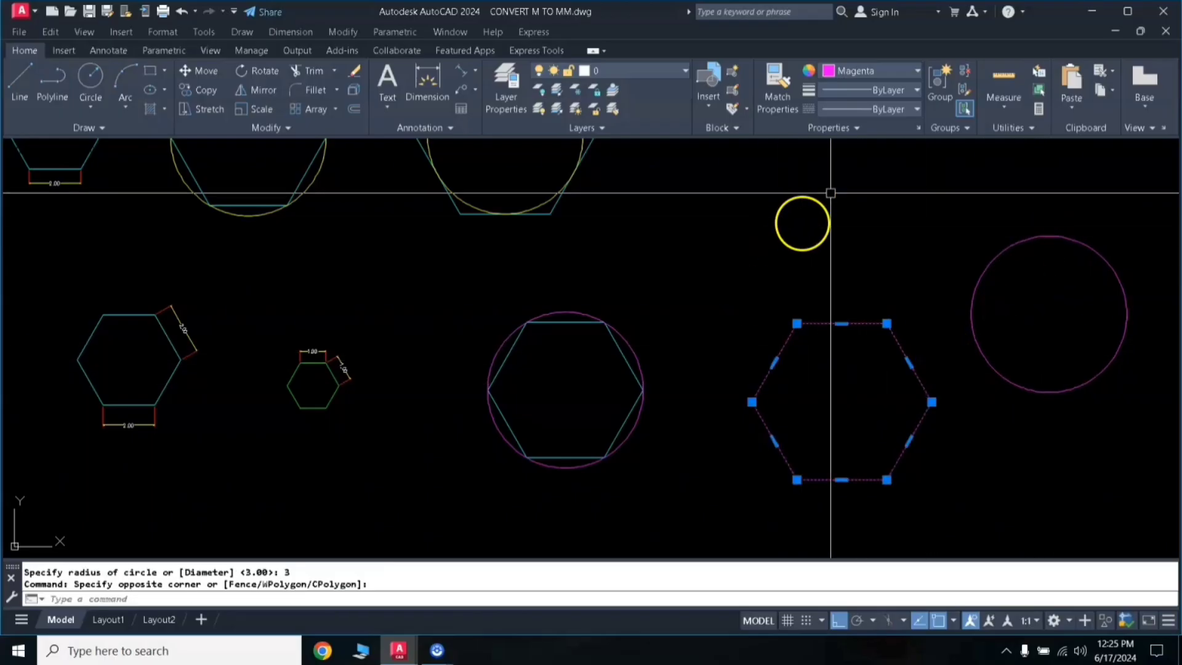
click(853, 73)
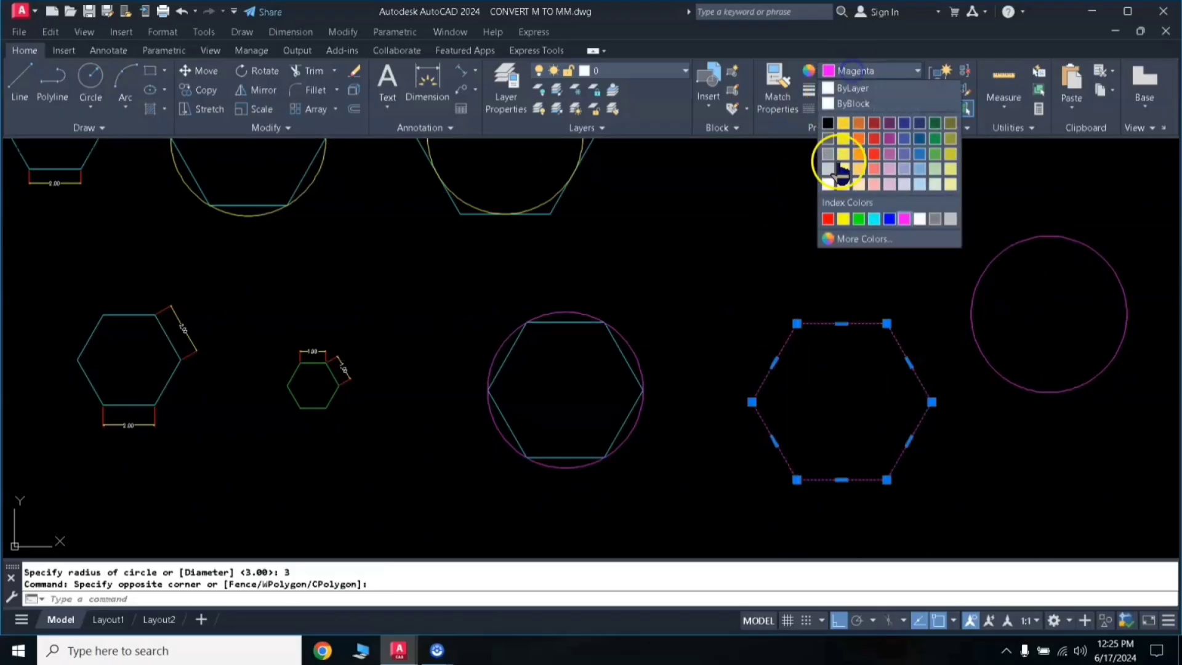
click(874, 220)
key(Escape)
key(Escape)
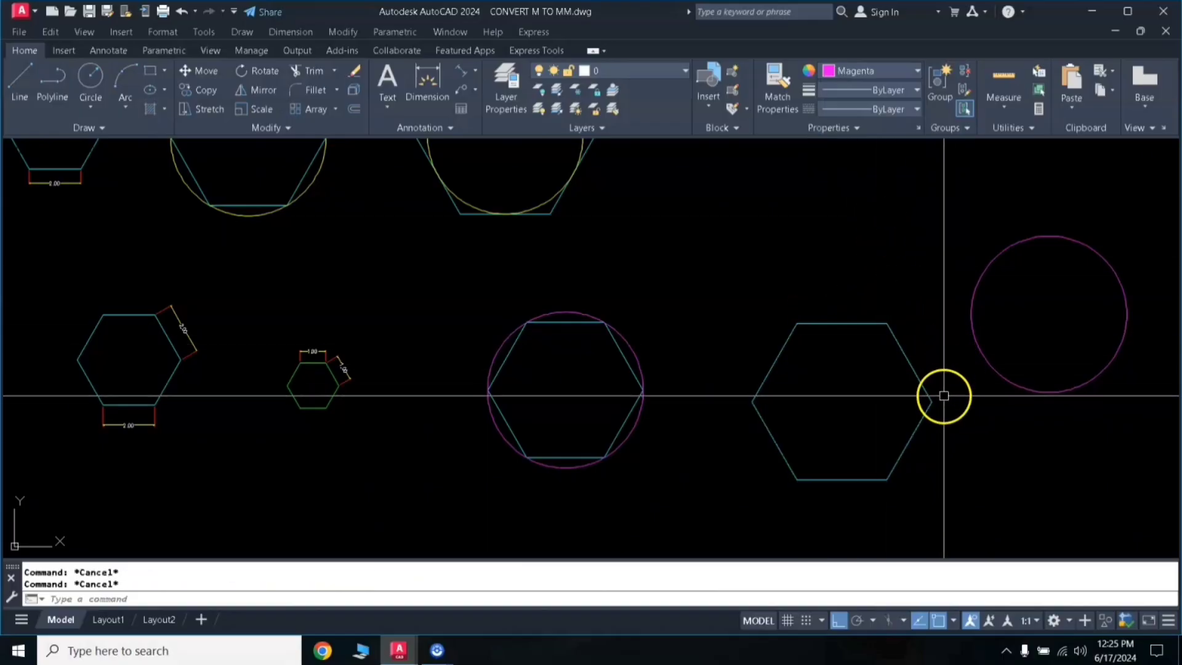
- Draw a helper line between the side corners of the circumscribed hexagon and move the loose magenta circle by its center onto the line's midpoint
key(Escape)
key(Escape)
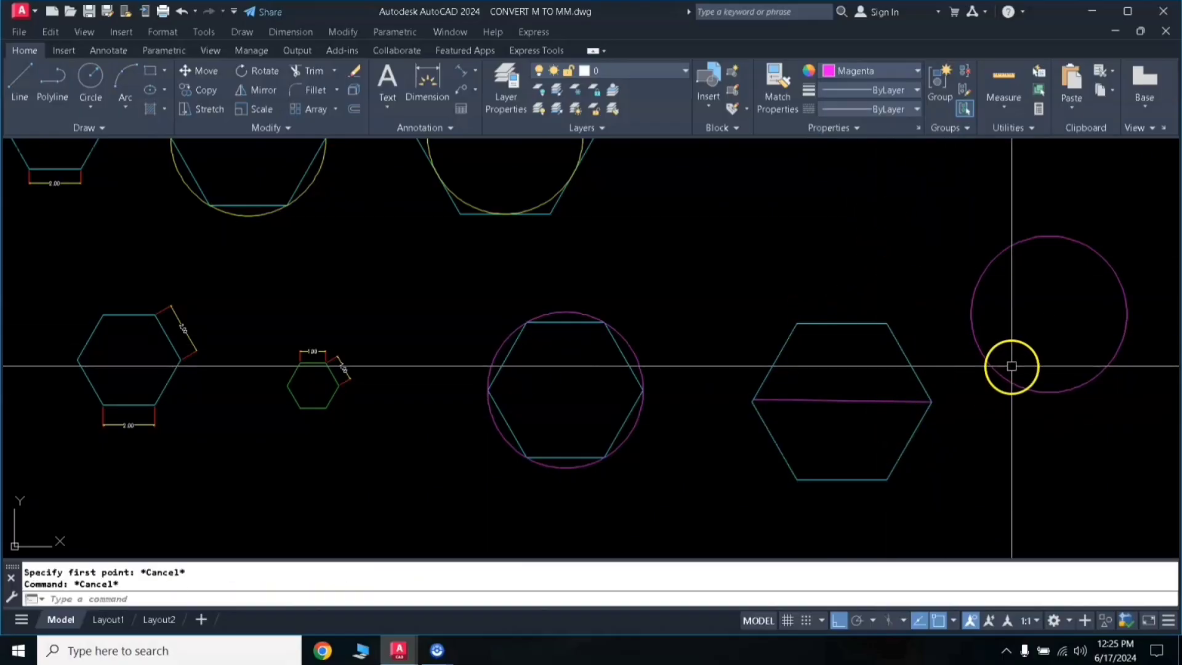
click(991, 334)
click(964, 367)
key(Return)
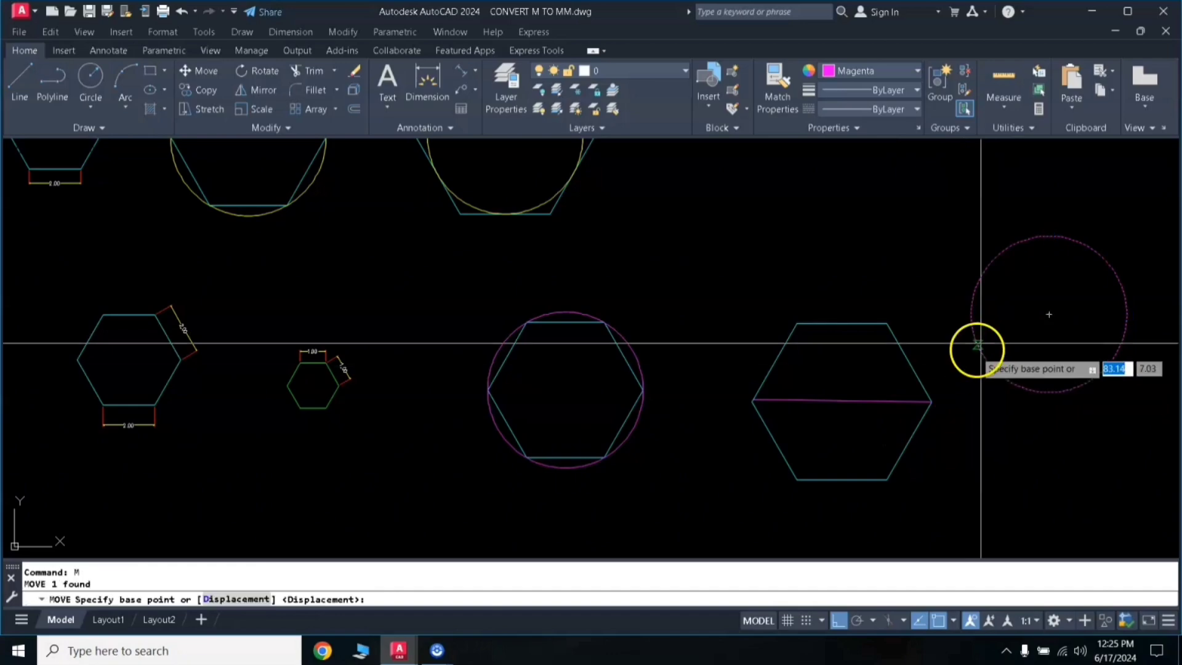
click(1050, 314)
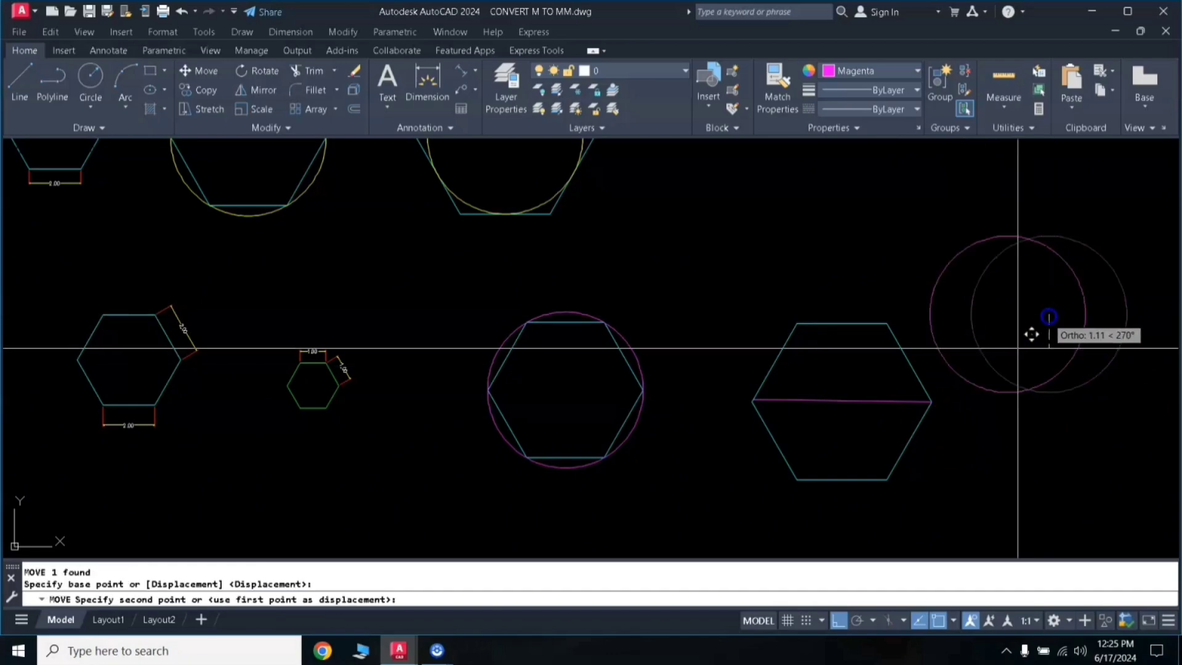
click(841, 401)
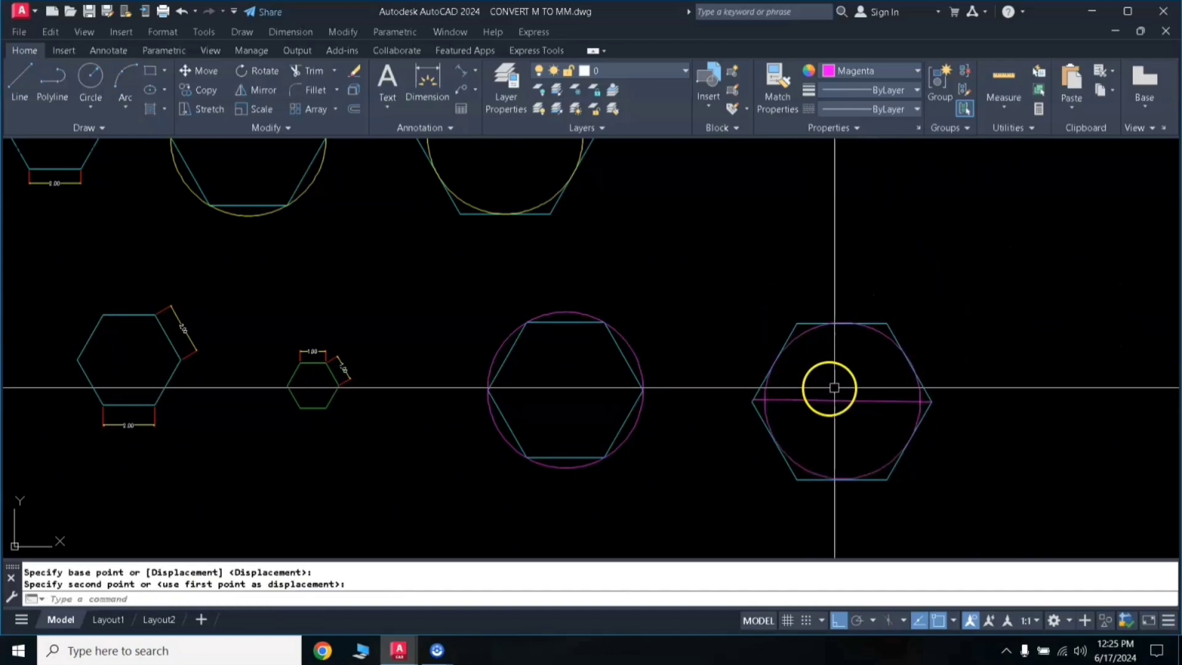
- Erase the helper line across the circumscribed hexagon
click(823, 394)
click(816, 414)
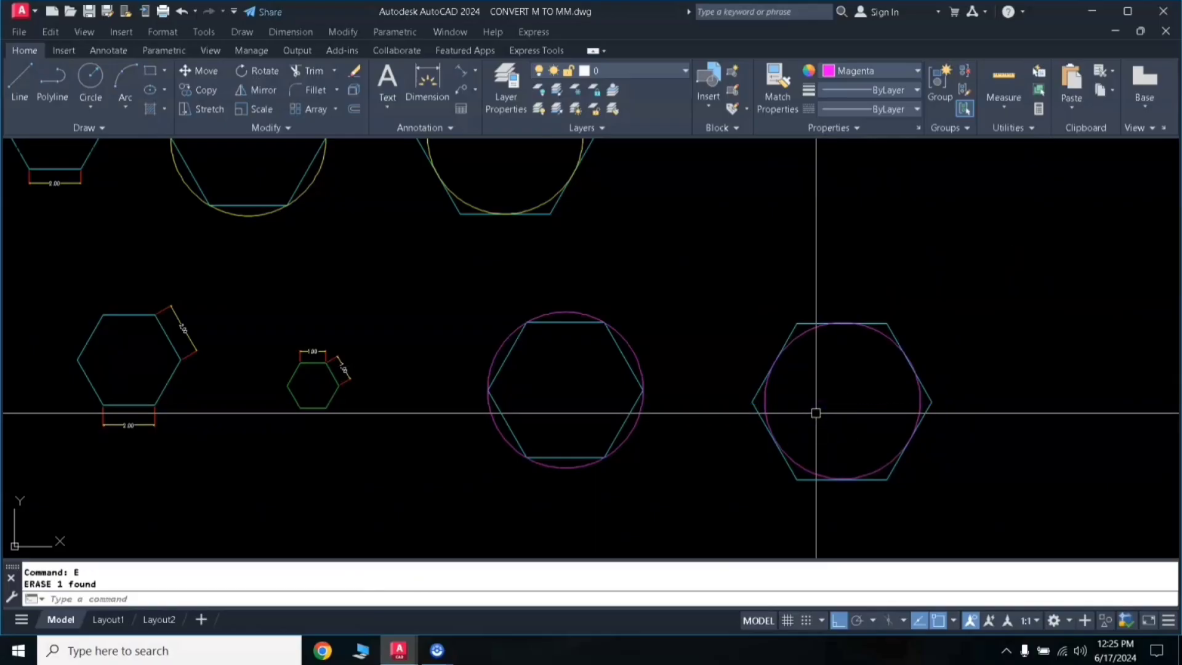
click(851, 431)
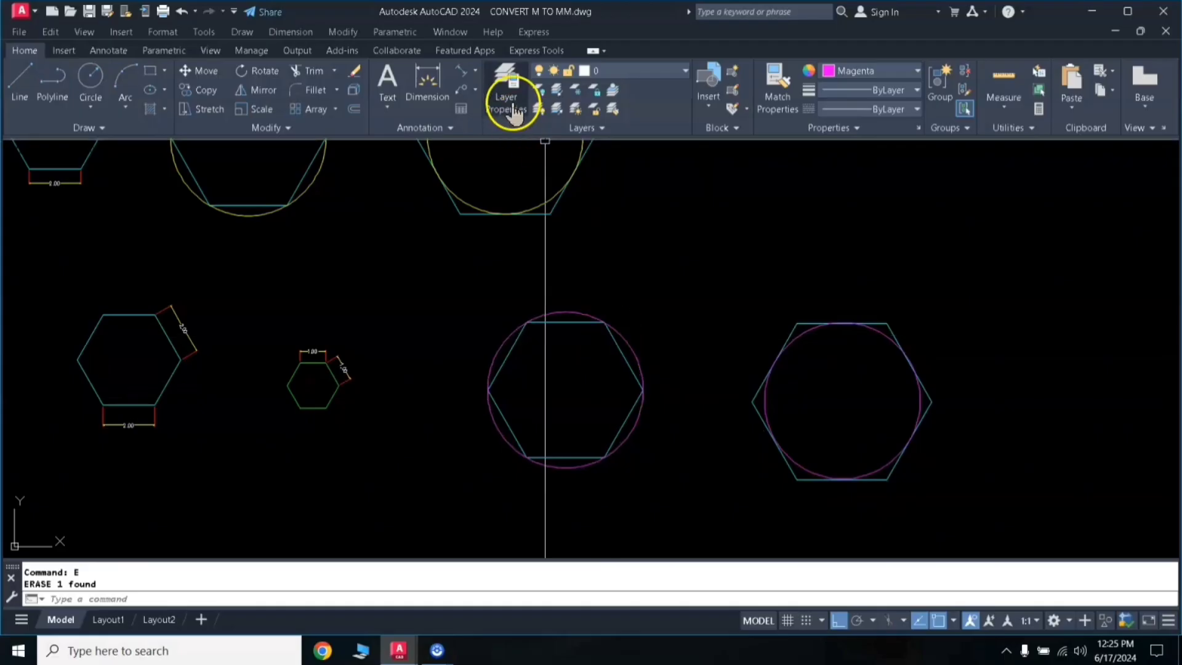
- Add radius dimensions to the magenta circle around the inscribed hexagon and the one inside the circumscribed hexagon
click(475, 74)
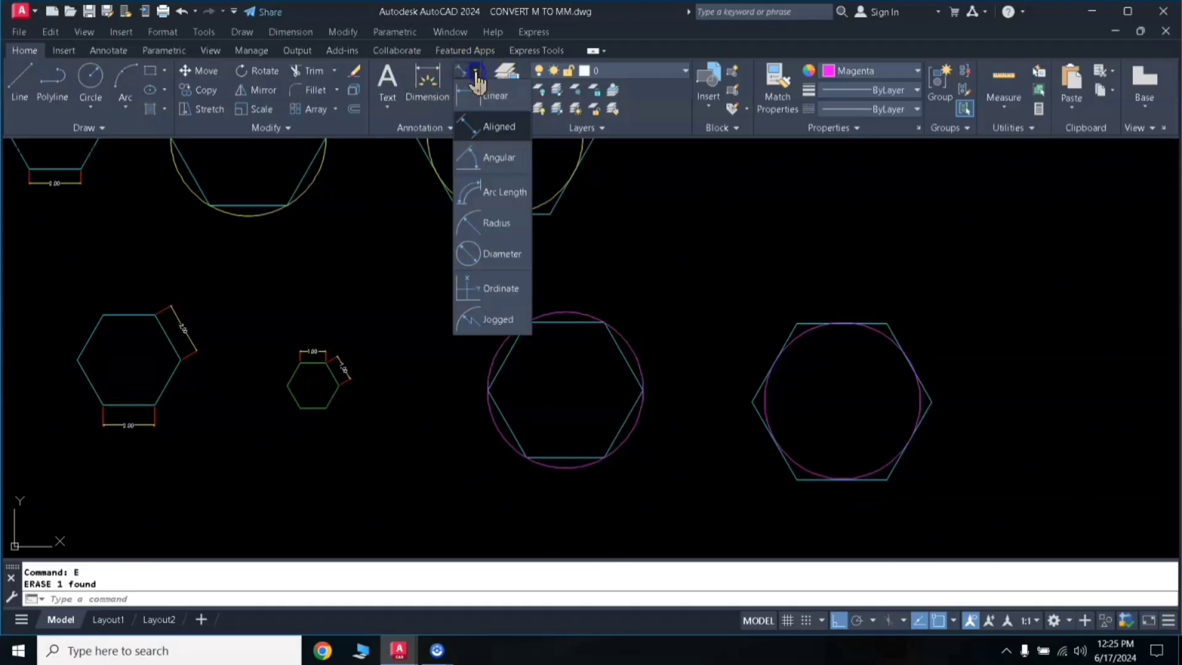
click(486, 228)
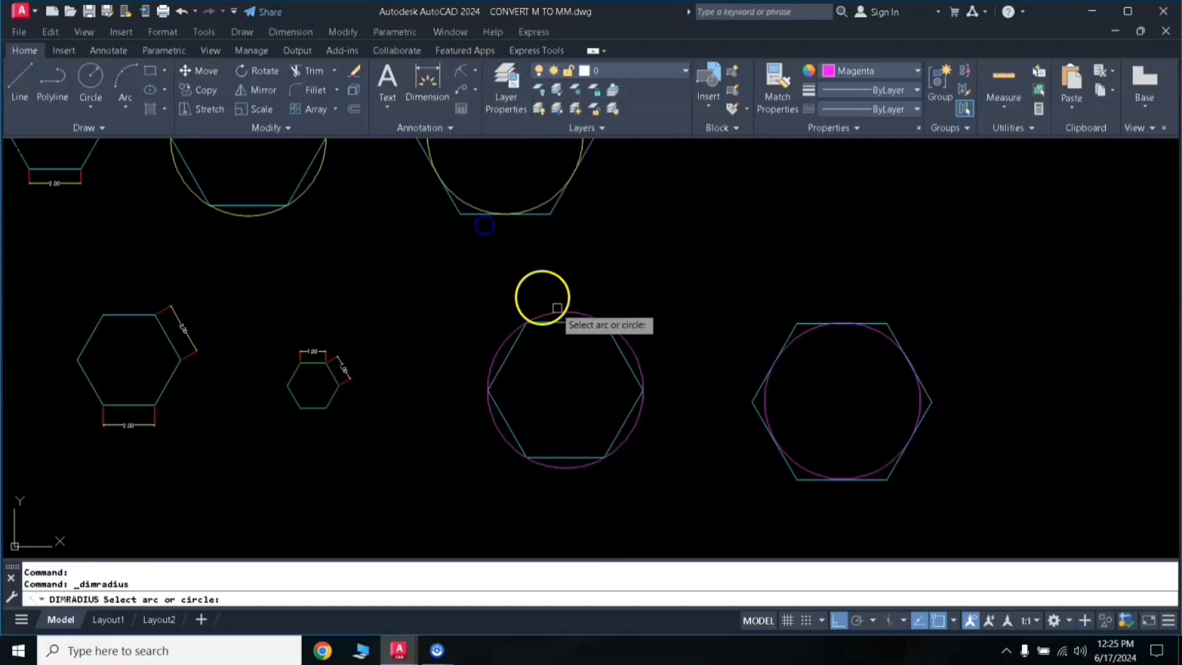
click(638, 351)
click(657, 320)
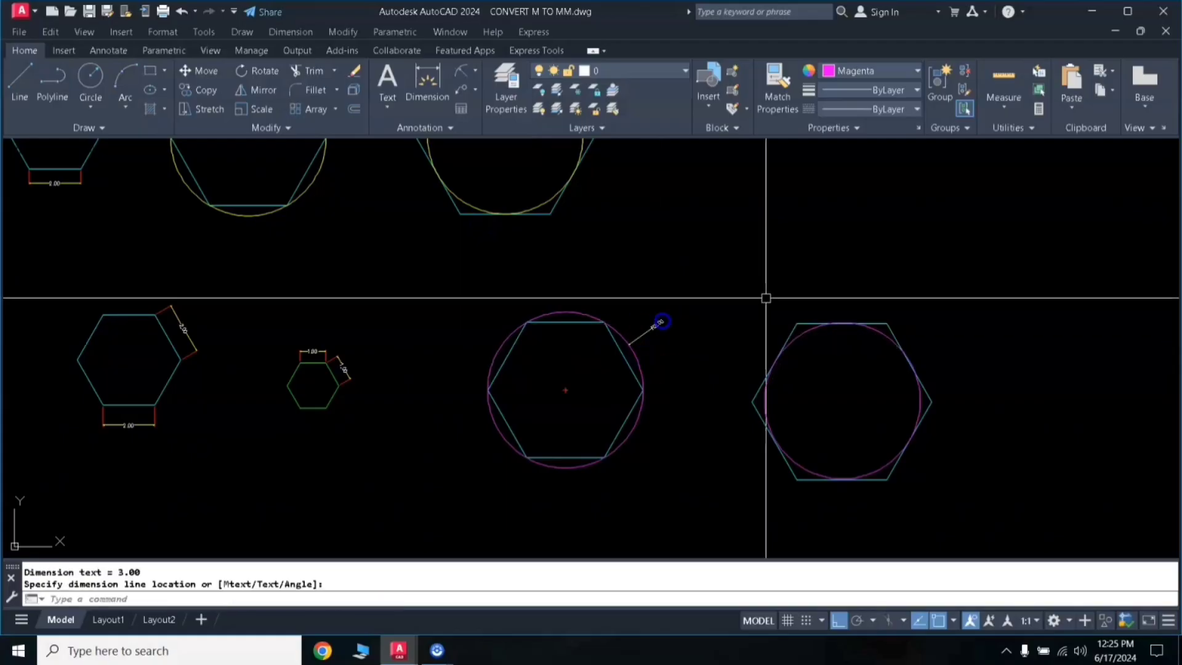
key(Return)
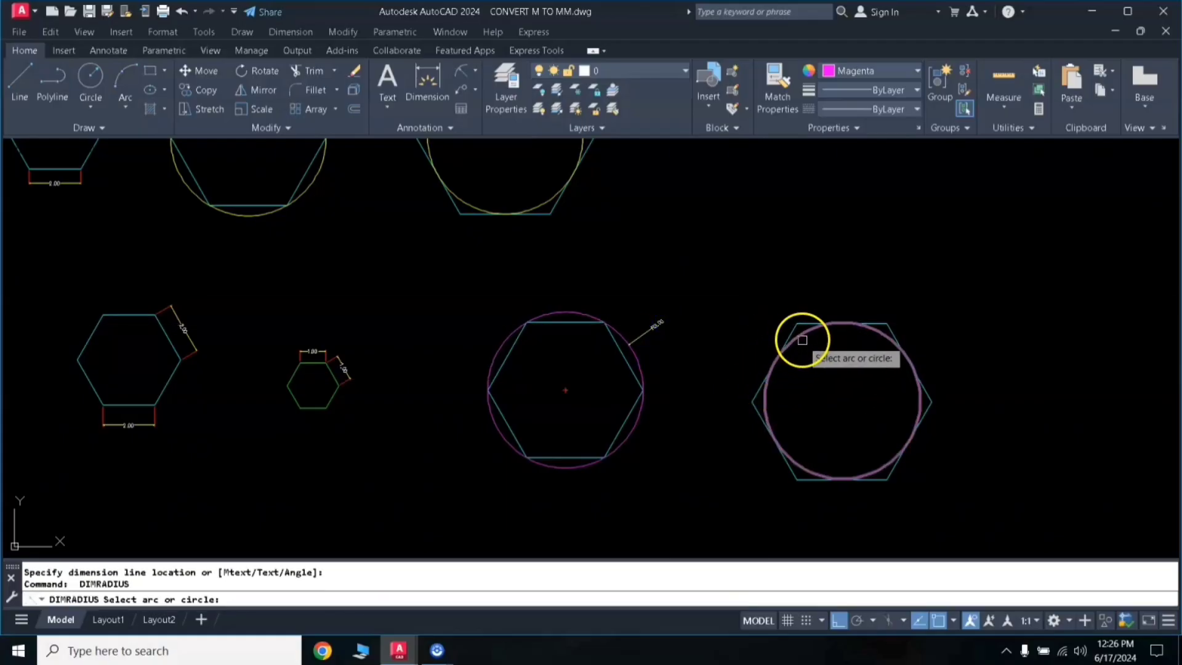
click(803, 337)
click(763, 322)
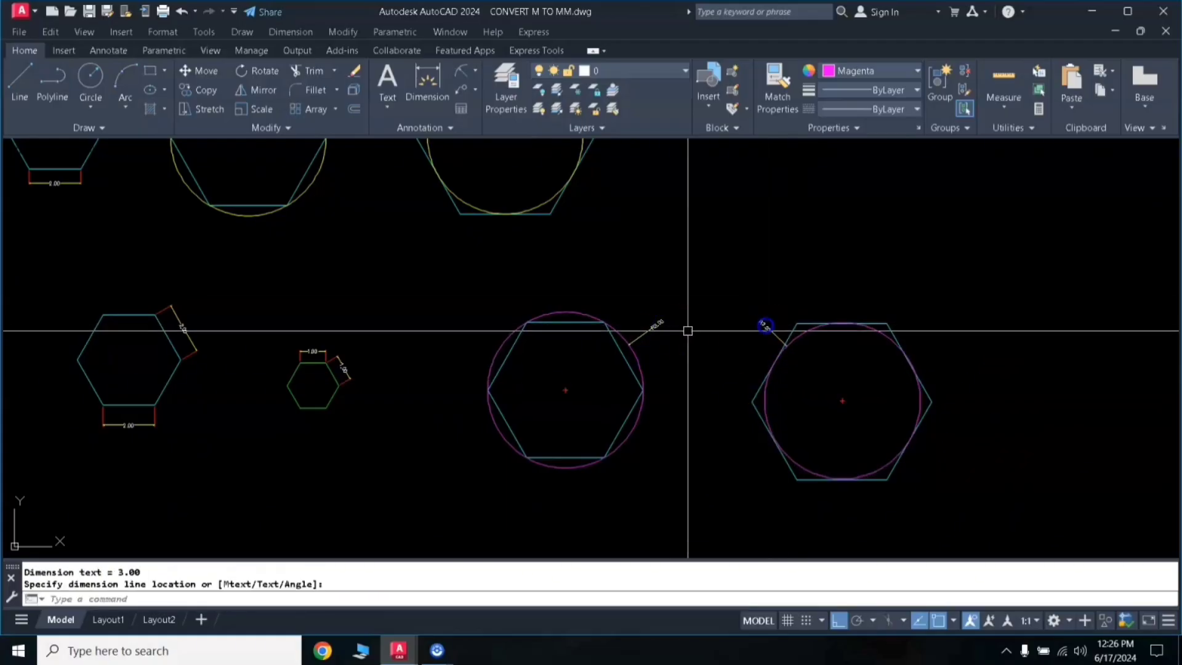
scroll(688, 334, up, 3)
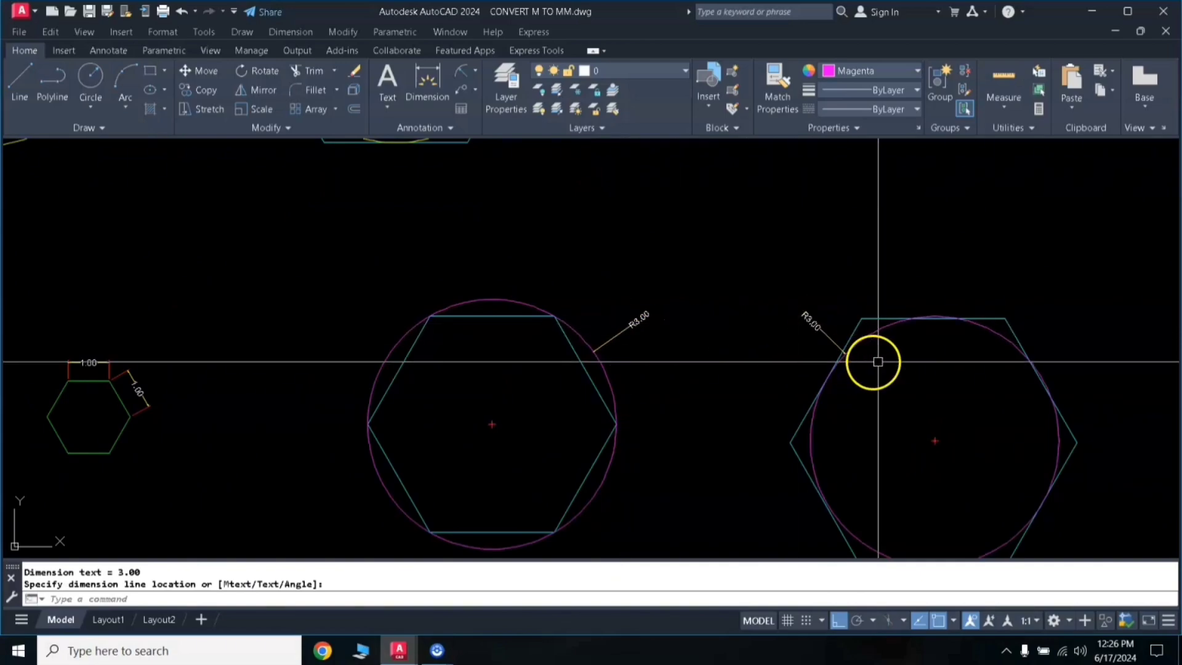
scroll(879, 350, down, 3)
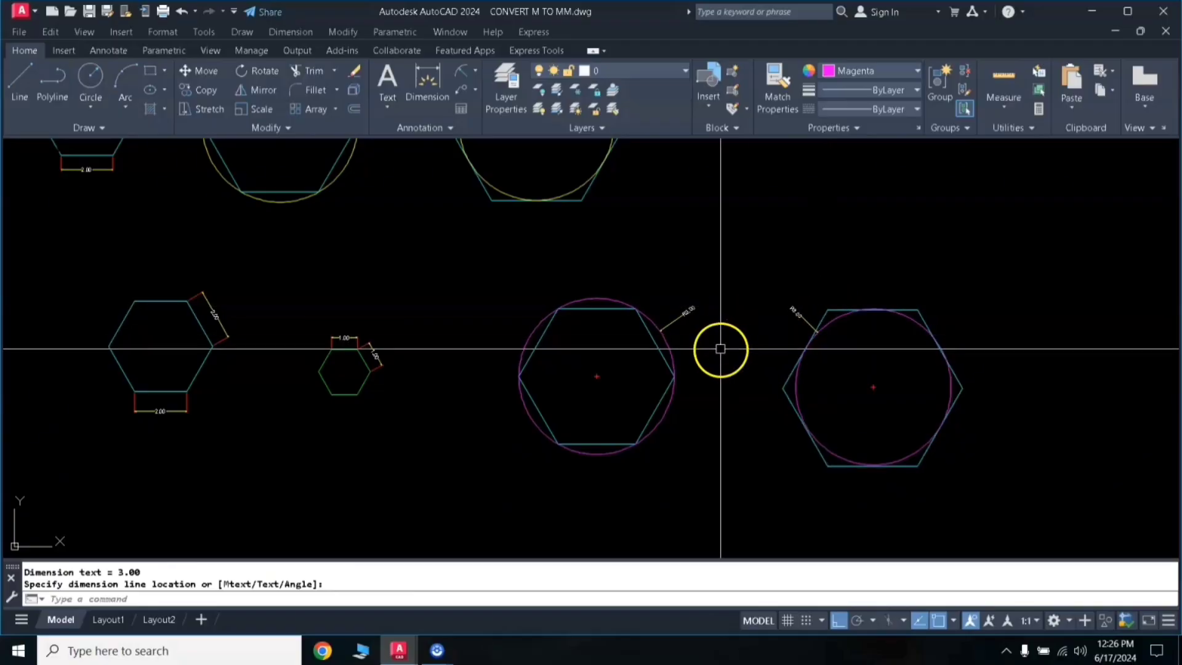
scroll(725, 327, down, 2)
middle_drag(726, 327, 723, 359)
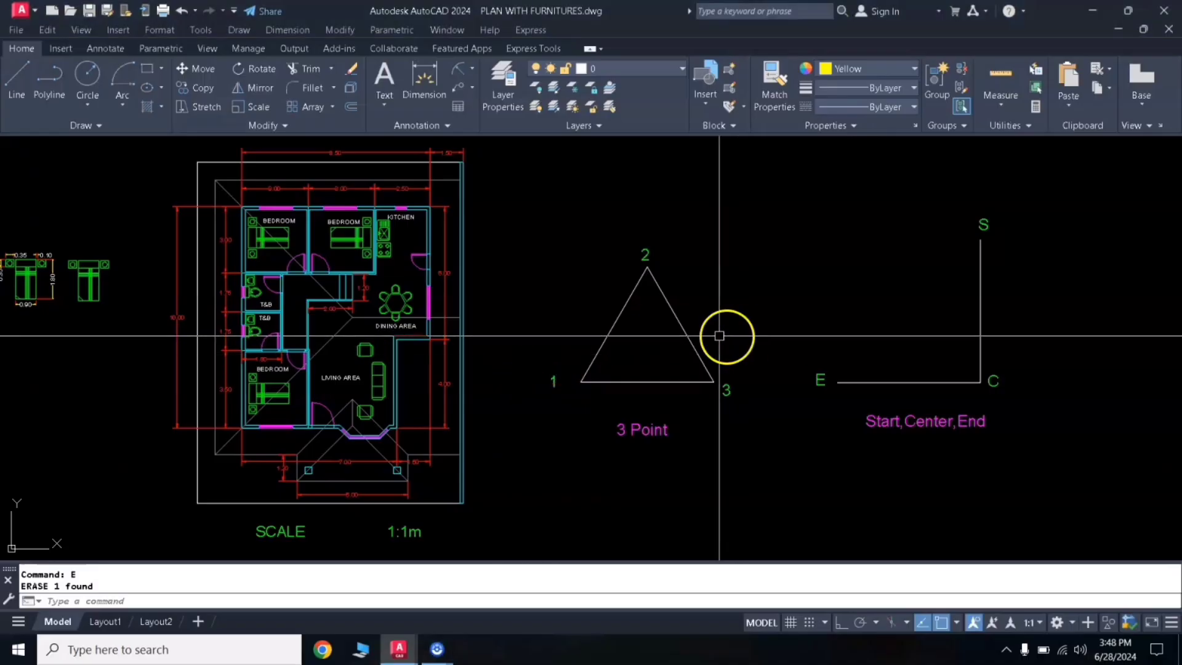
- Draw a 3-Point arc through corners 1, 2 and 3 of the triangle above the 3 Point label
middle_drag(684, 327, 565, 329)
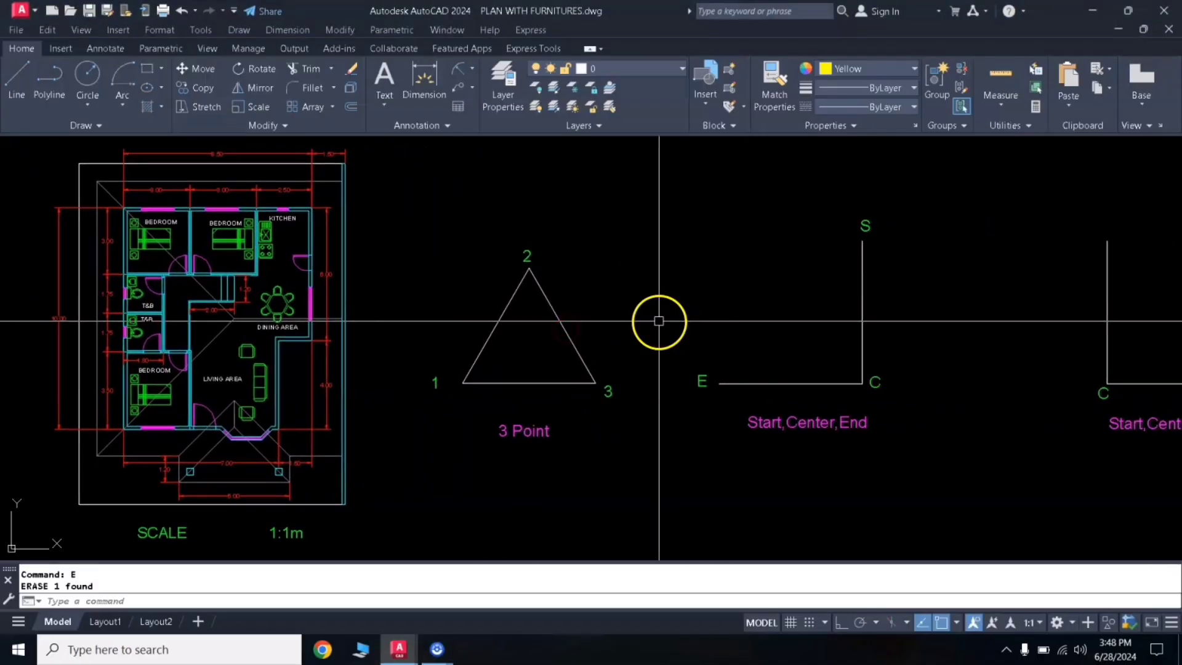
mouse_move(659, 321)
middle_down()
mouse_move(583, 332)
mouse_move(535, 322)
middle_up()
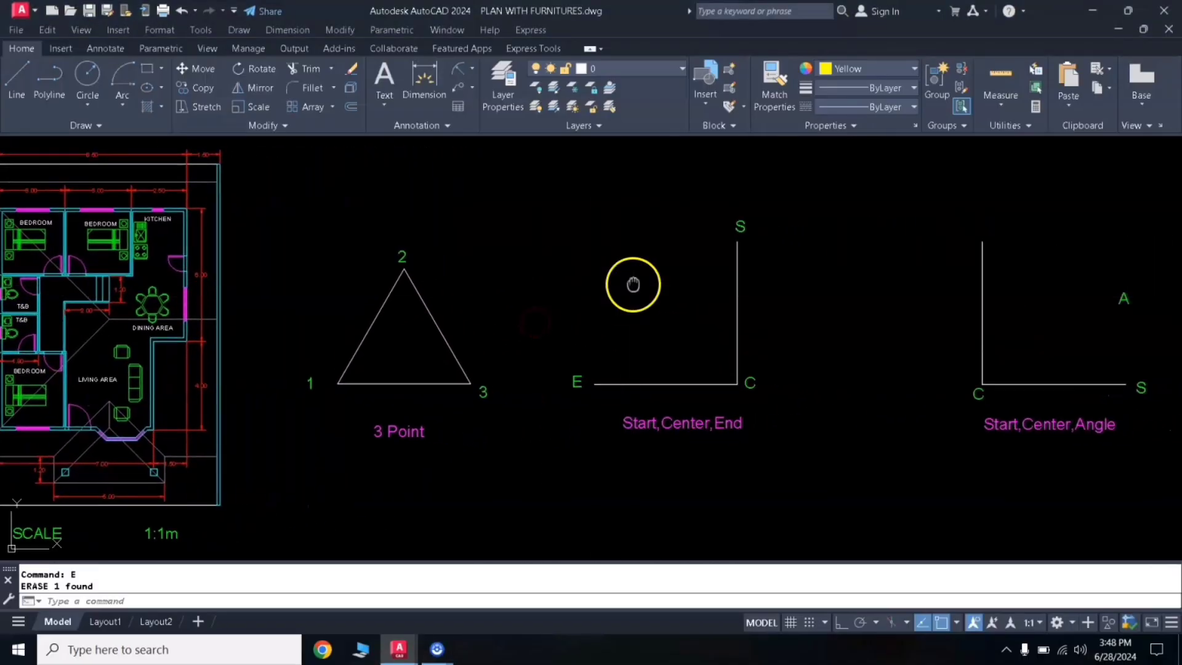
middle_drag(633, 284, 624, 281)
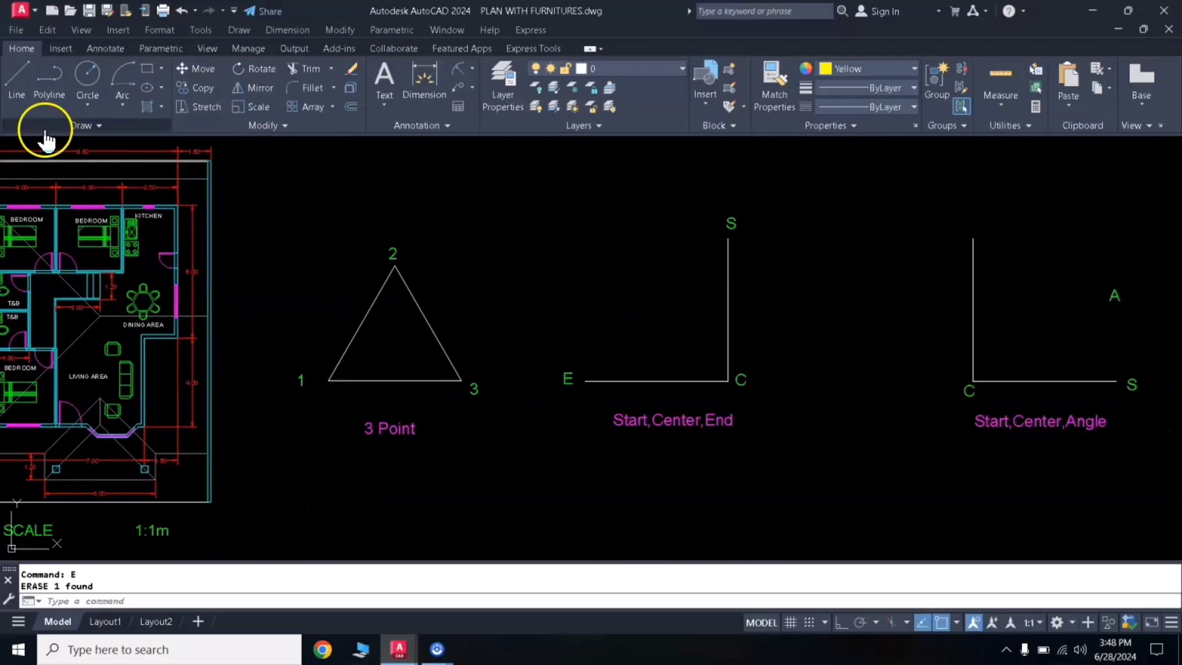
click(122, 108)
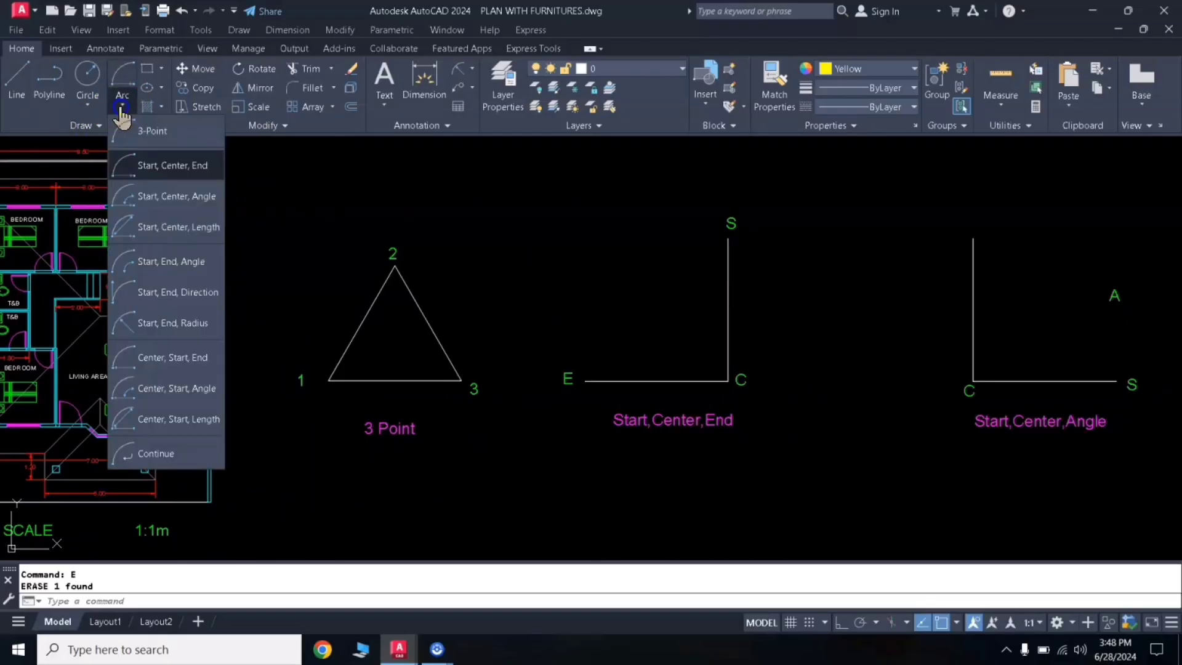
click(148, 137)
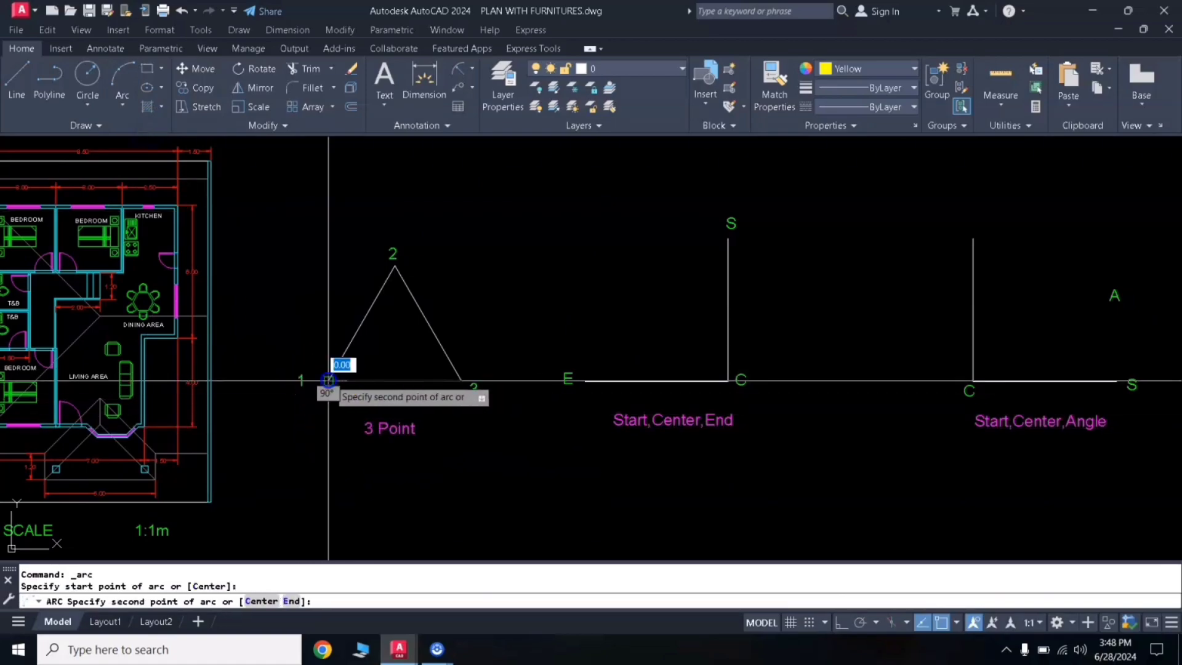
click(395, 267)
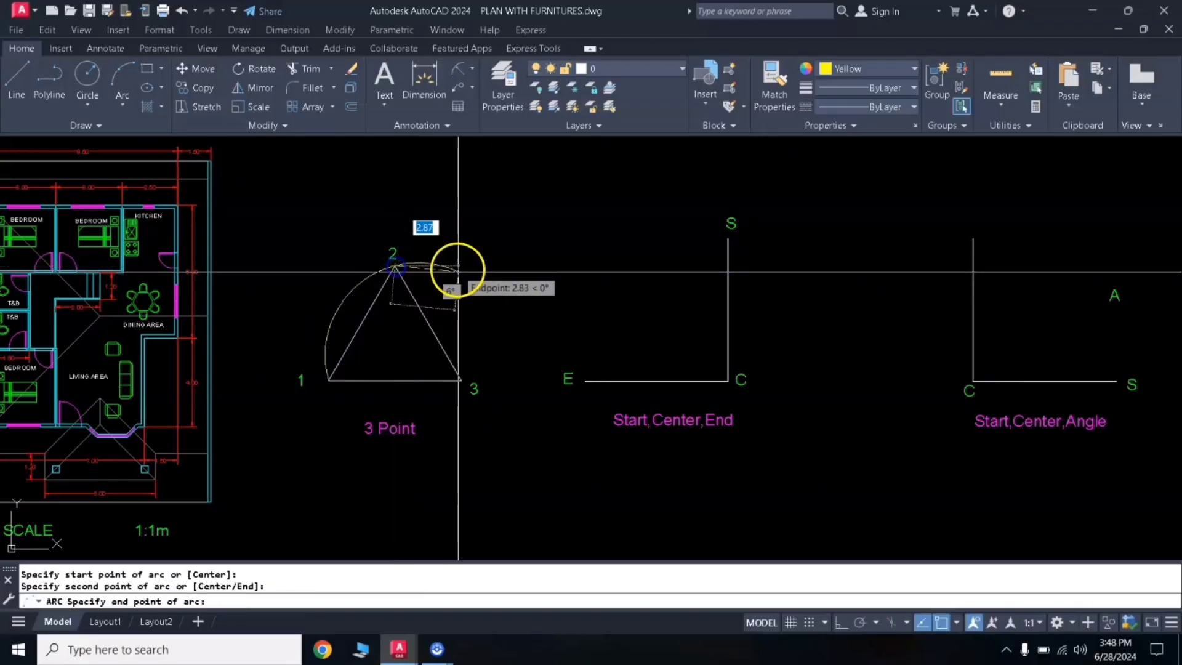
click(462, 379)
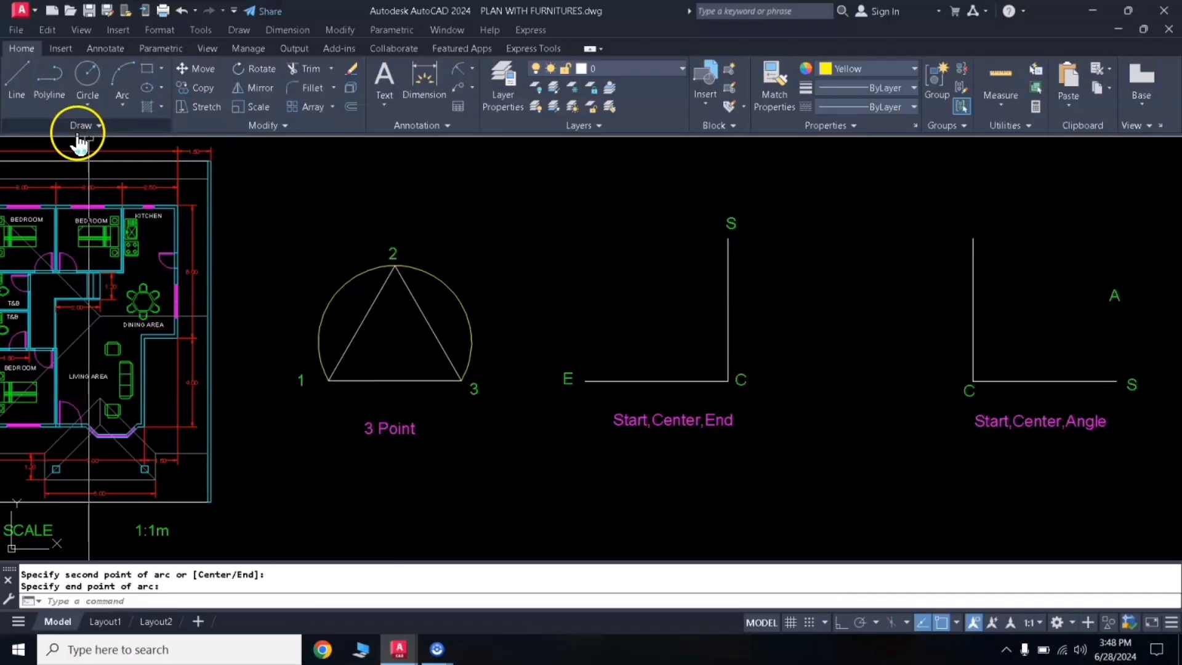
- Draw a second 3-Point arc inside the triangle through the midpoints of its right, bottom and left sides
click(125, 79)
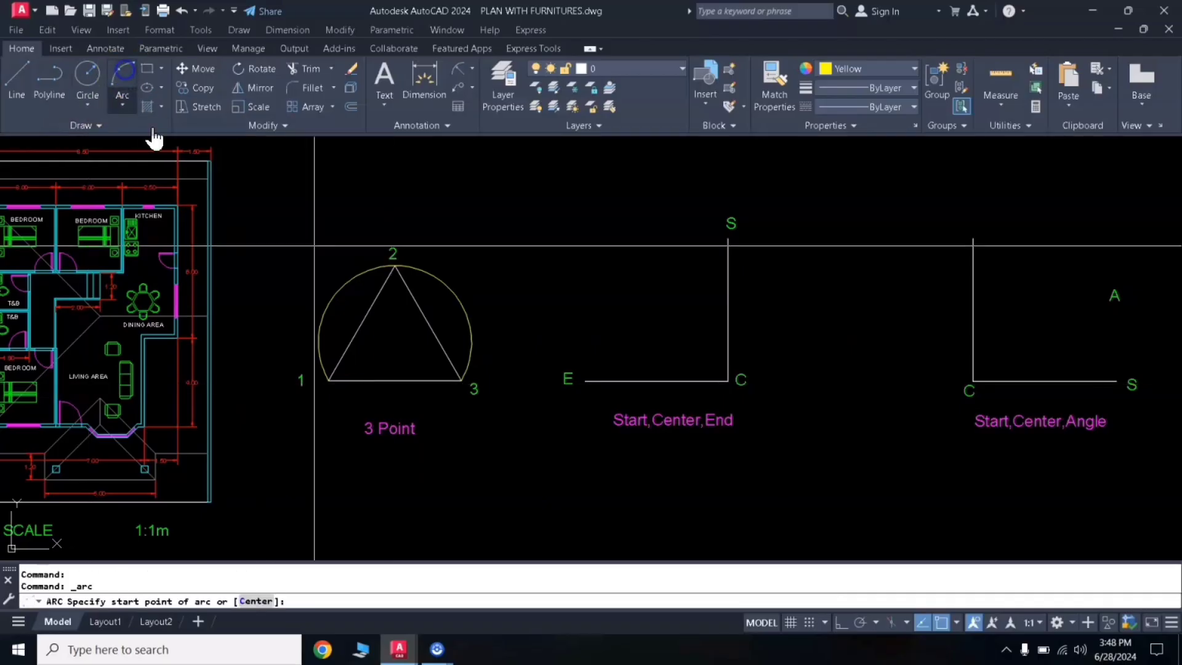
click(428, 322)
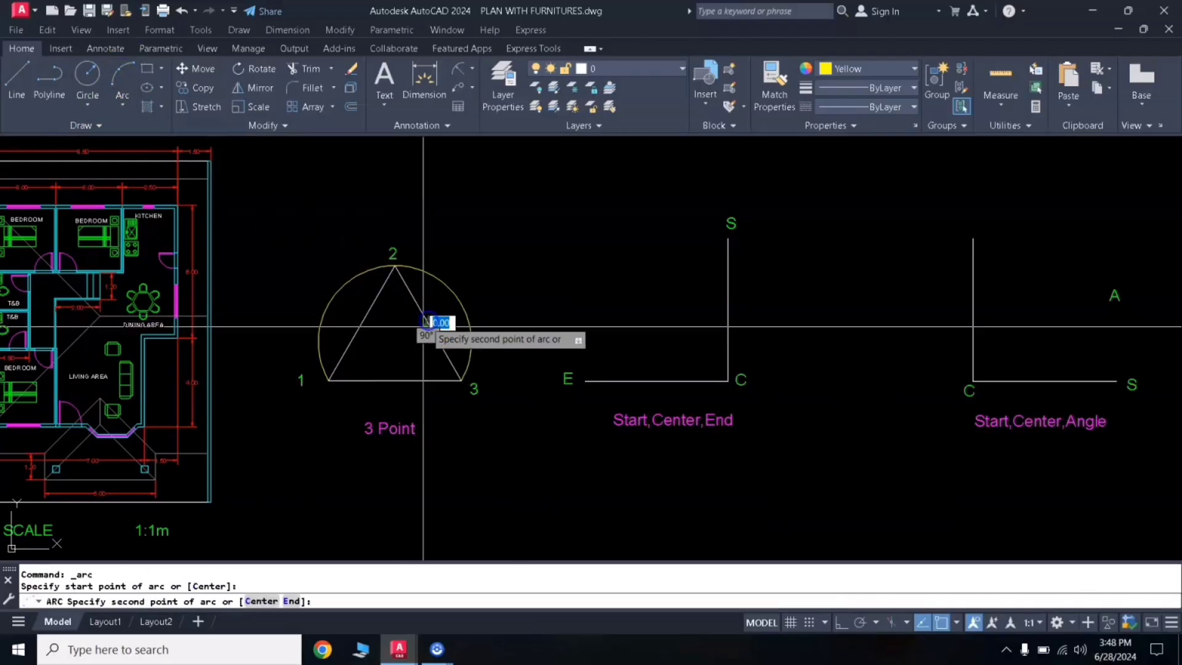
click(394, 381)
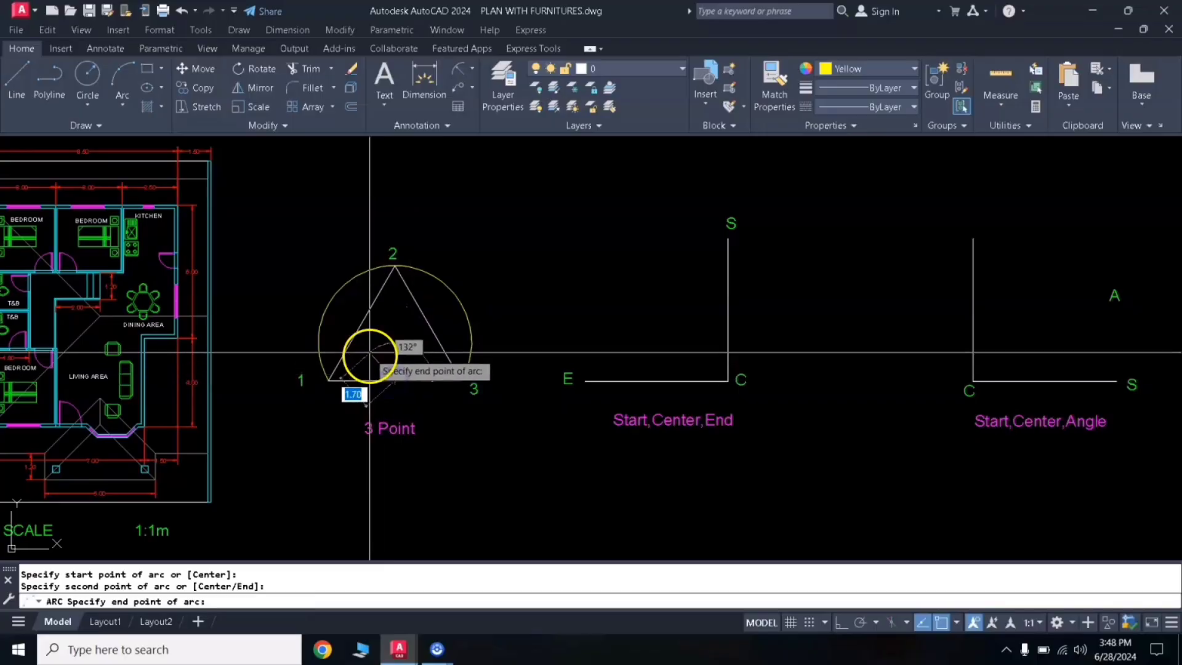
click(361, 323)
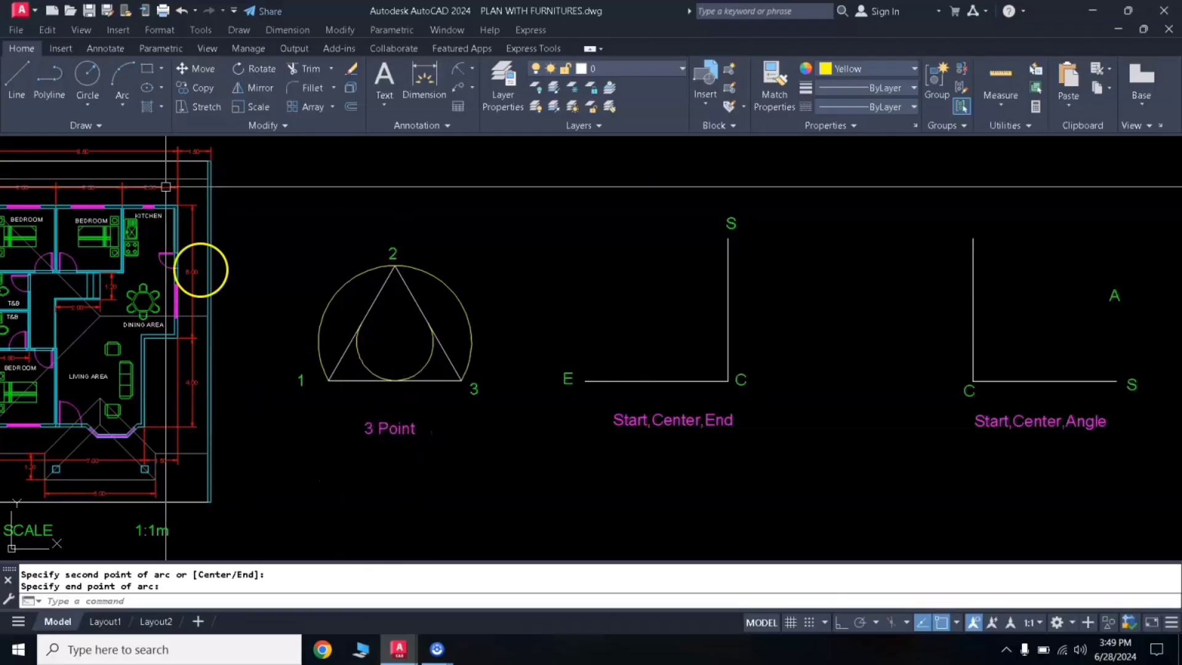
- Try a Start, Center, End arc from S around C to E on the Start,Center,End example and erase it
click(125, 109)
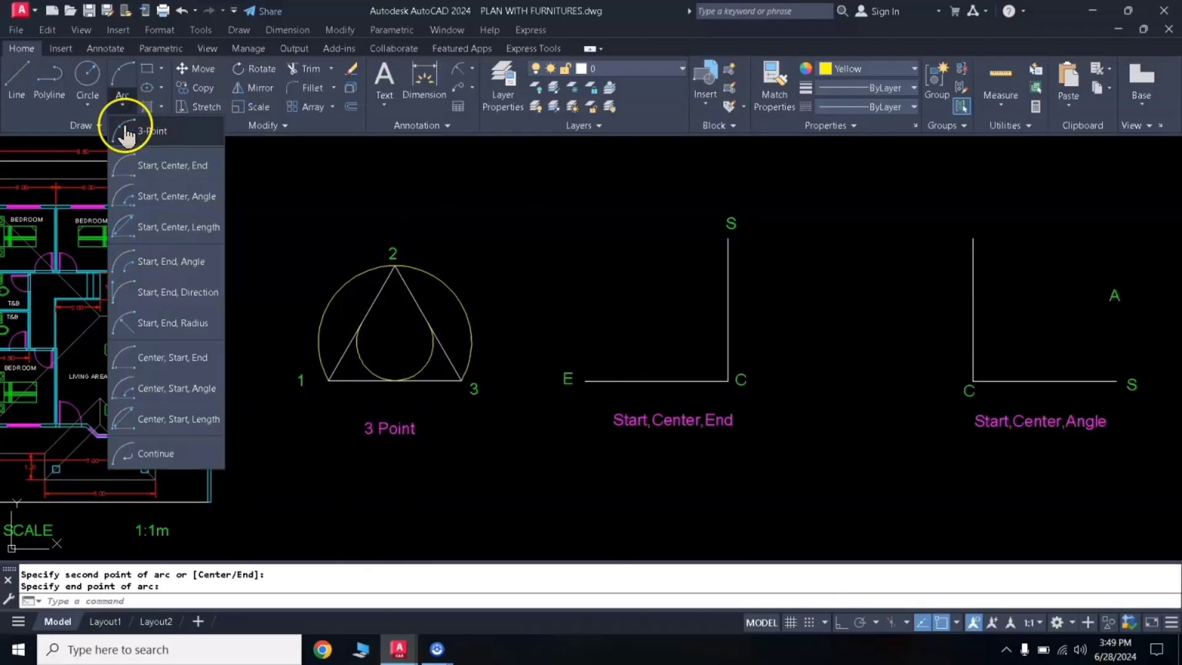
click(175, 166)
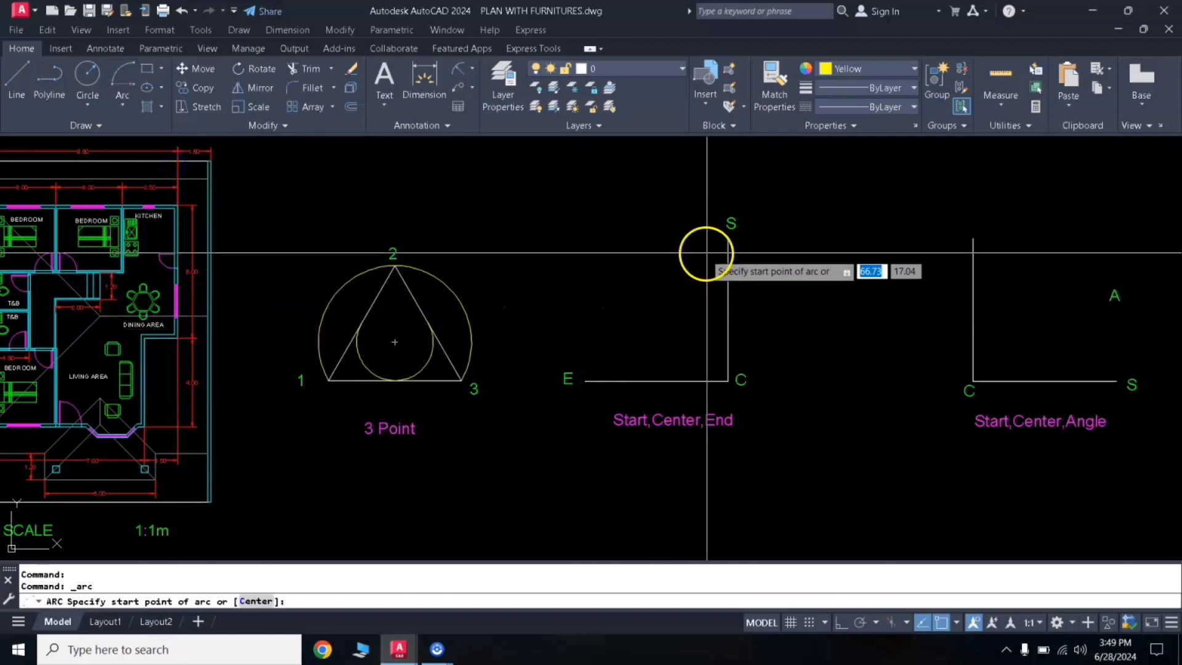
click(729, 381)
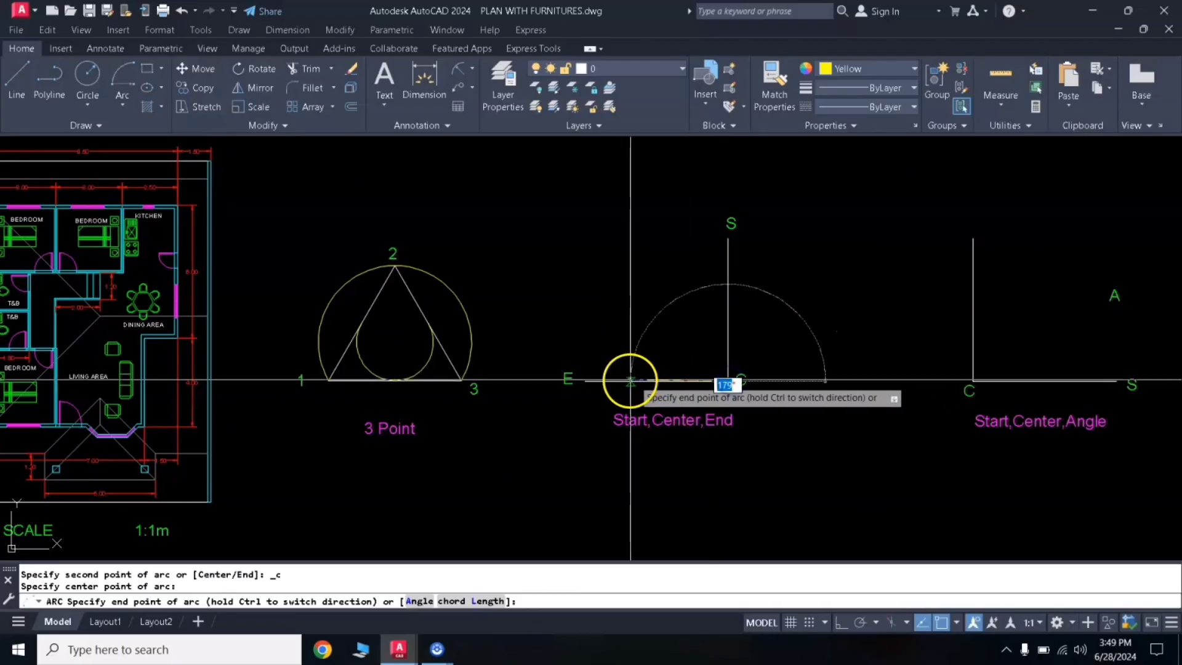
click(588, 381)
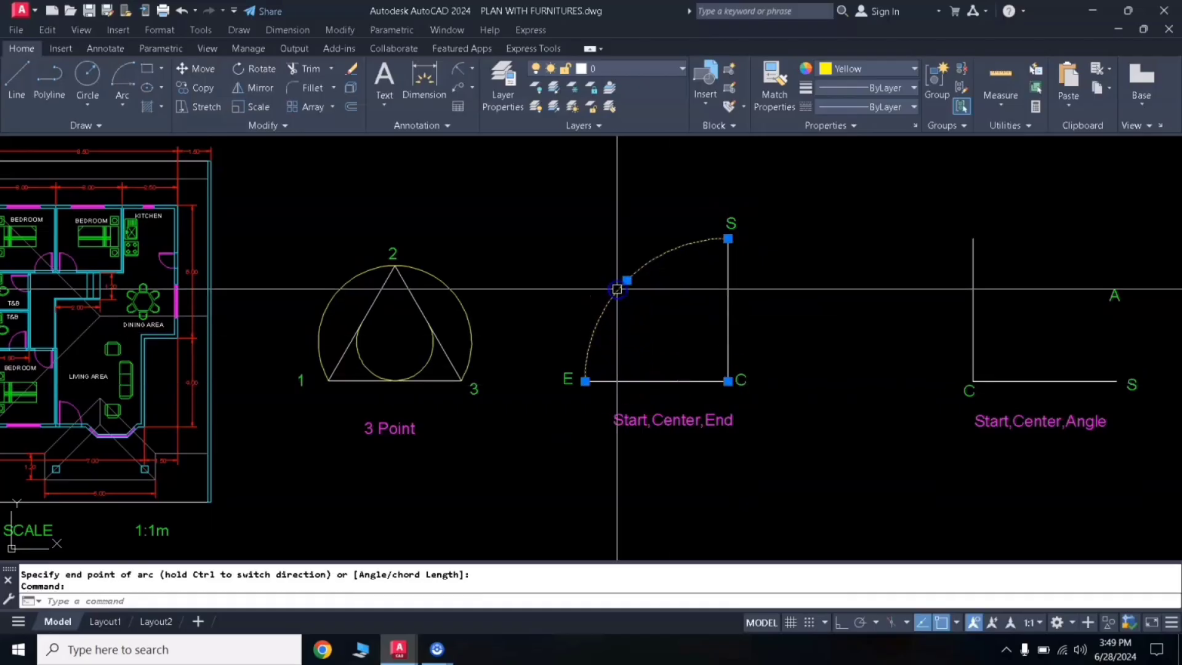
text(E)
key(Return)
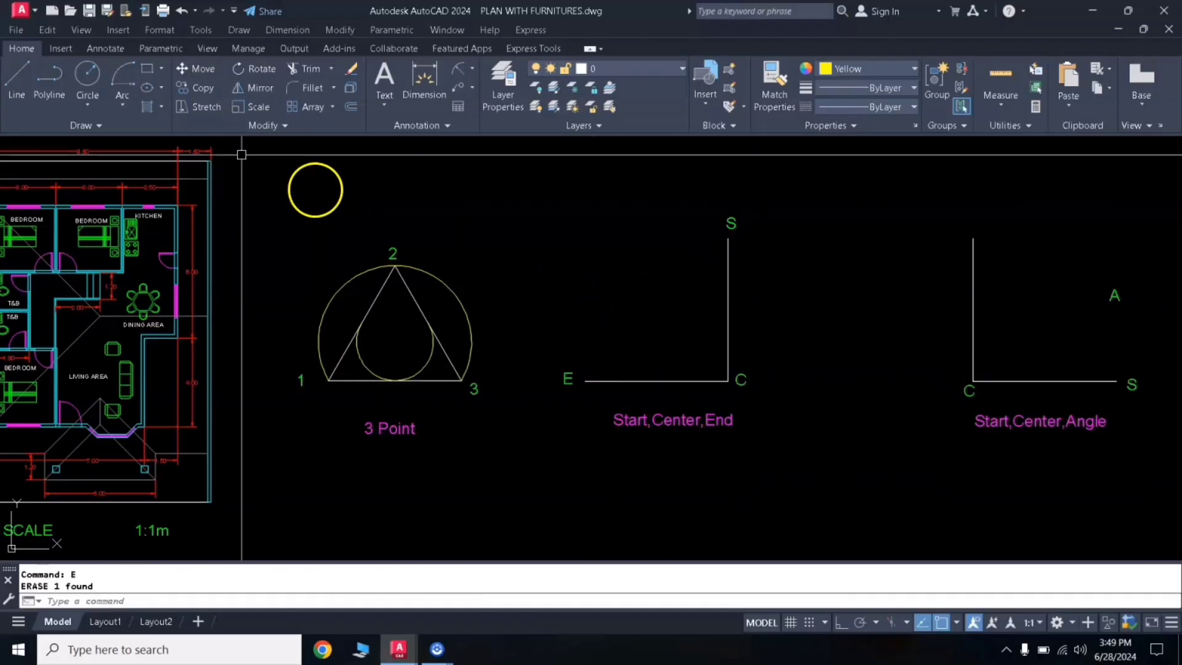
- Try the Start, Center, End arc in reverse order, from E around C to S, and undo it
click(125, 80)
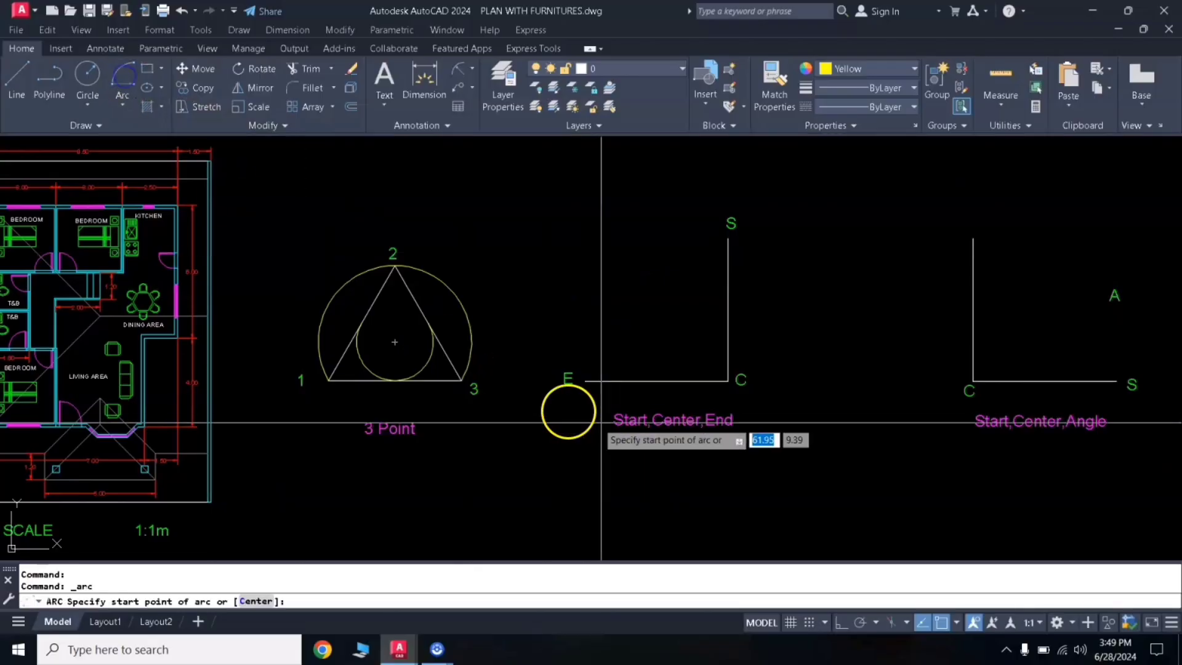
click(585, 382)
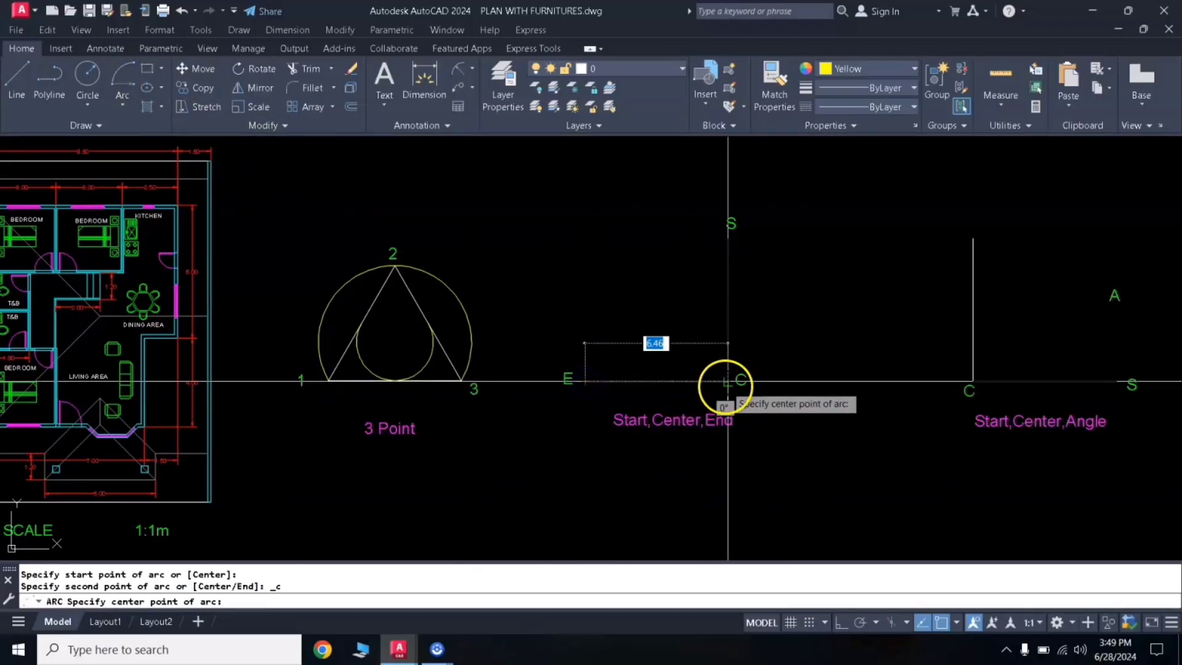
click(729, 383)
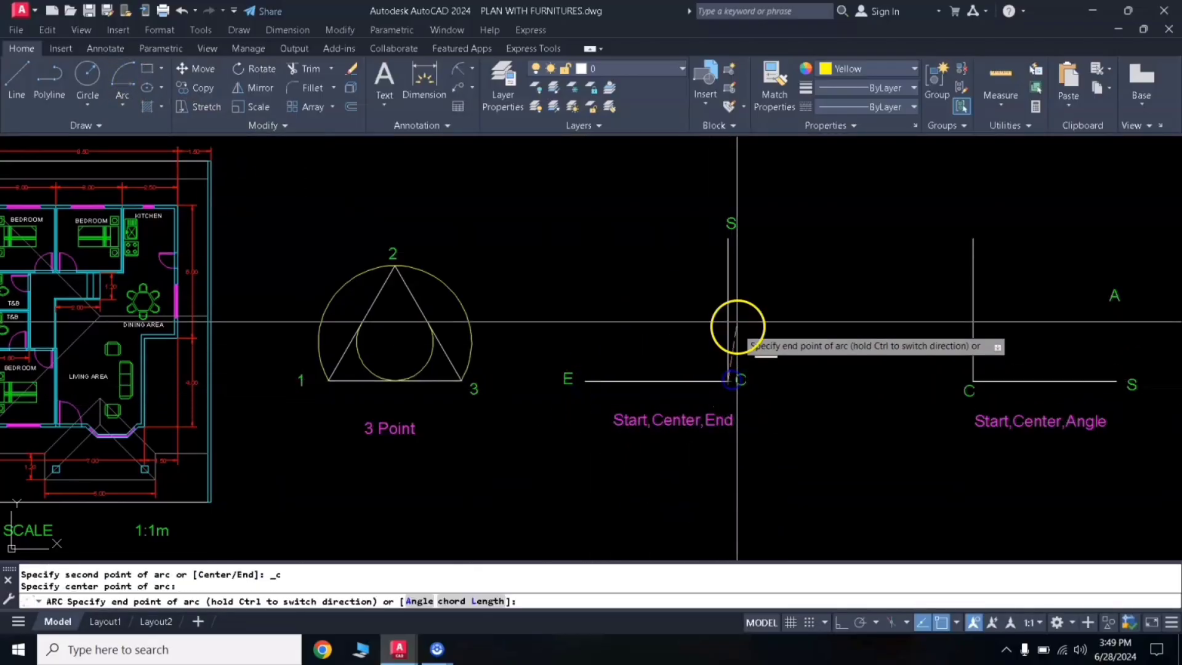
click(728, 242)
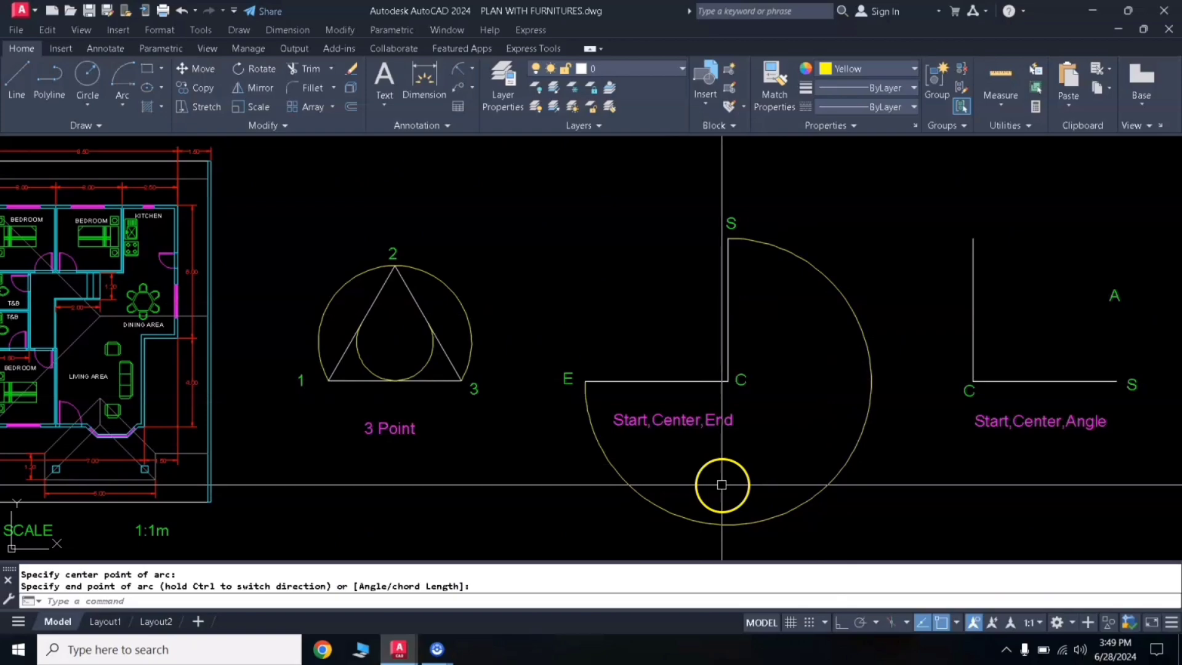
text(u)
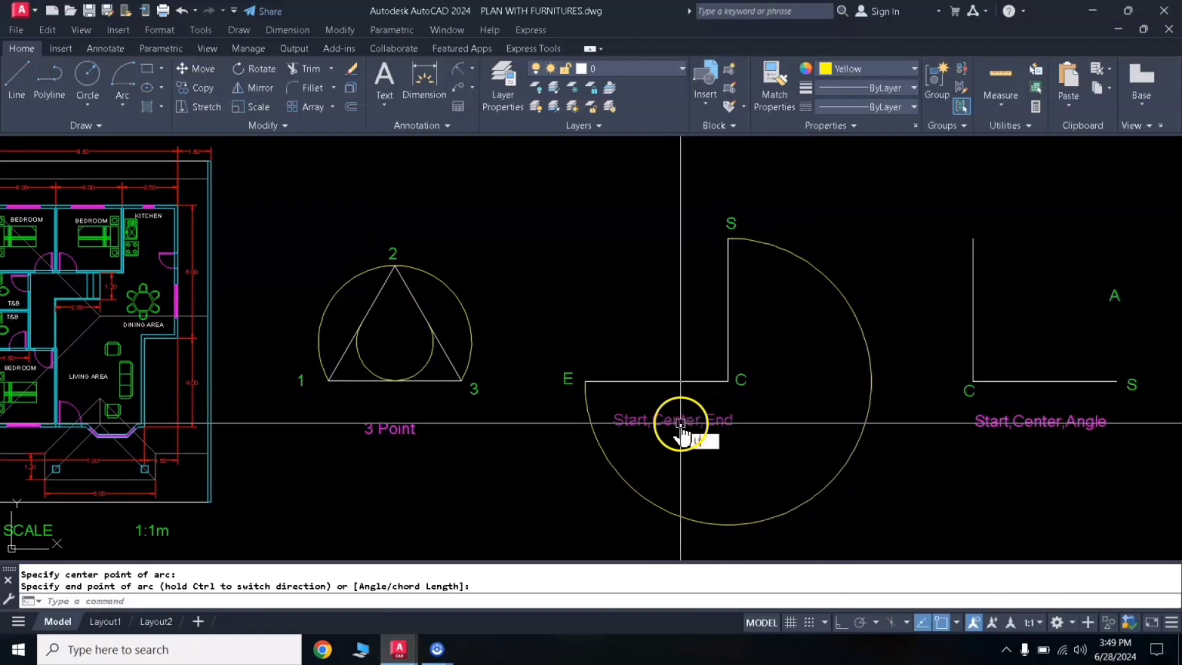
key(Return)
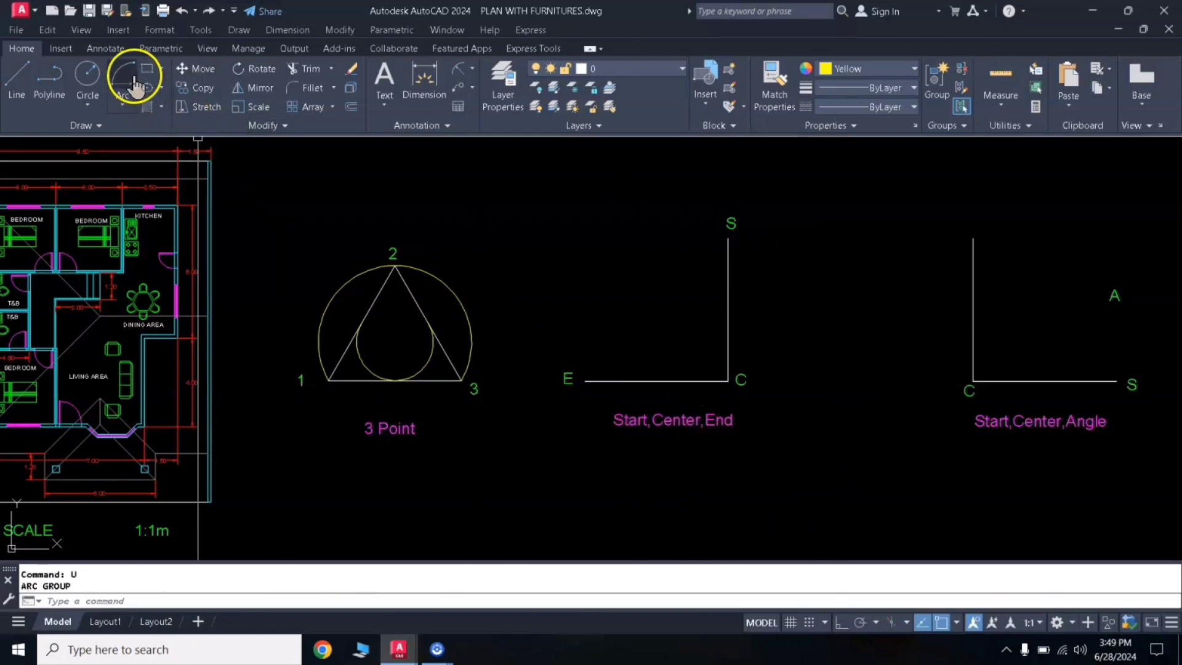
- Draw the Start, Center, End arc starting at S, centered on C and ending at E
click(728, 239)
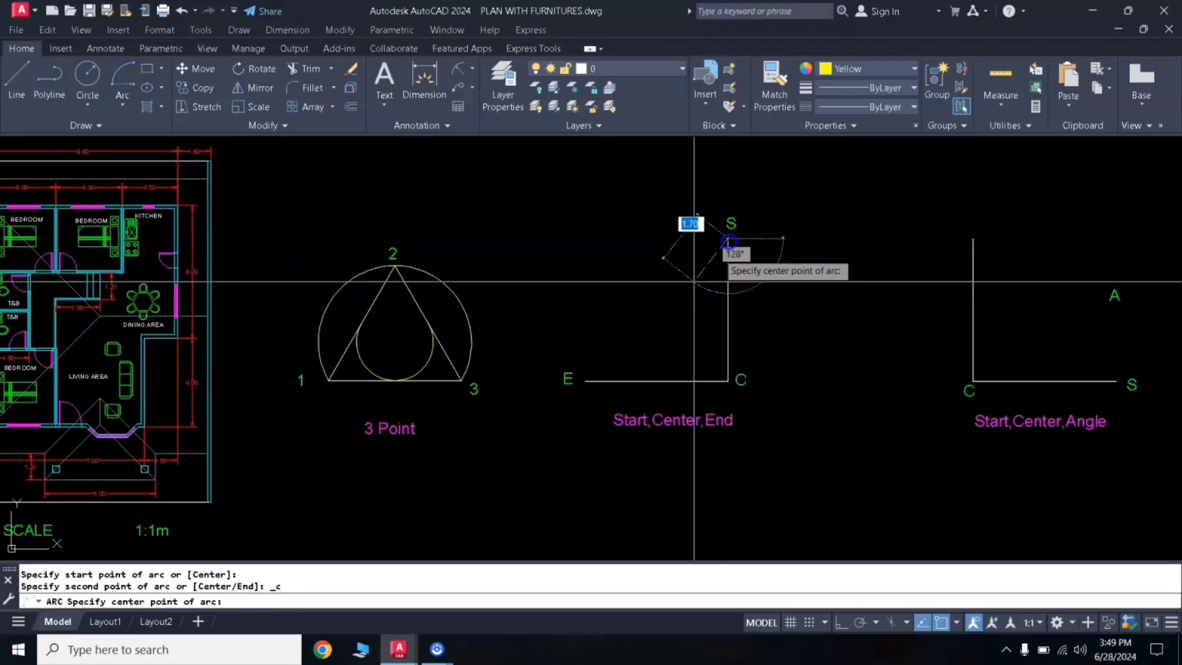
click(729, 382)
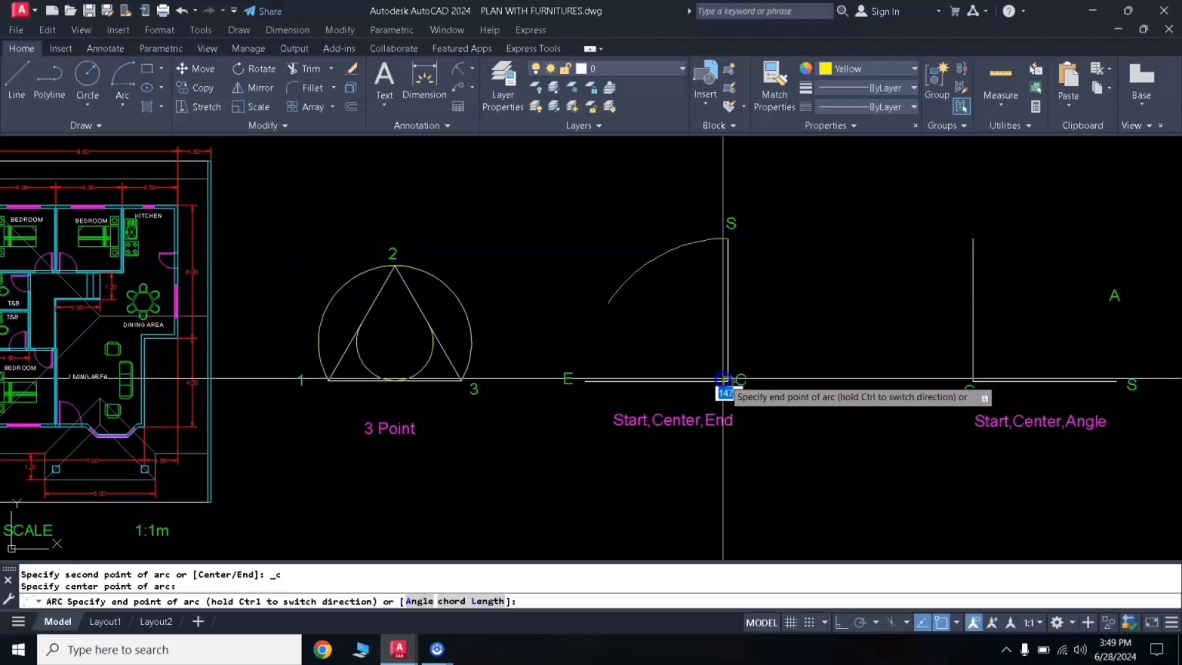
click(587, 381)
- Draw a Start, Center, Angle arc from S around C with an included angle of 70 on the Start,Center,Angle example
middle_drag(921, 382, 414, 395)
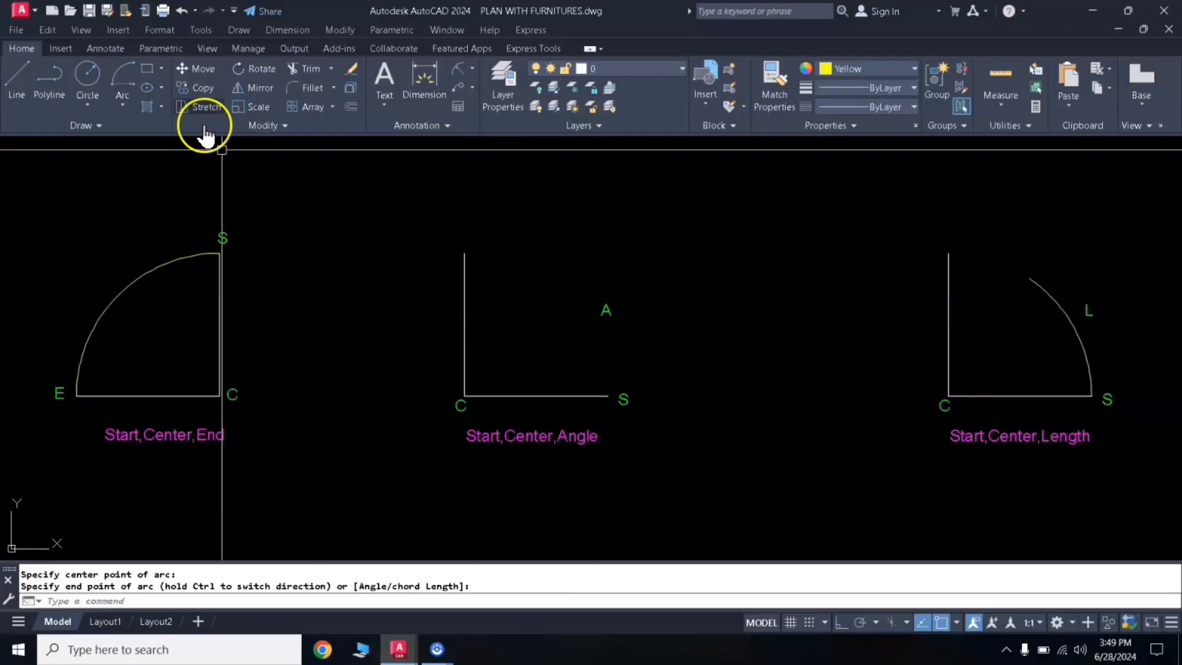
click(125, 106)
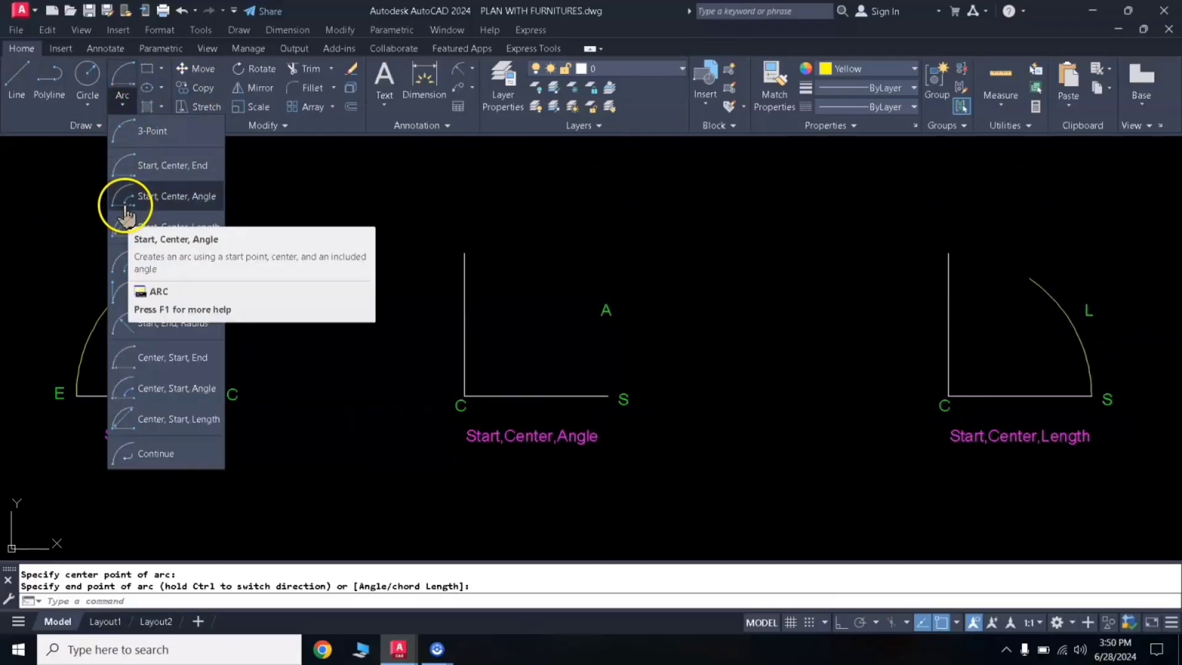
click(189, 197)
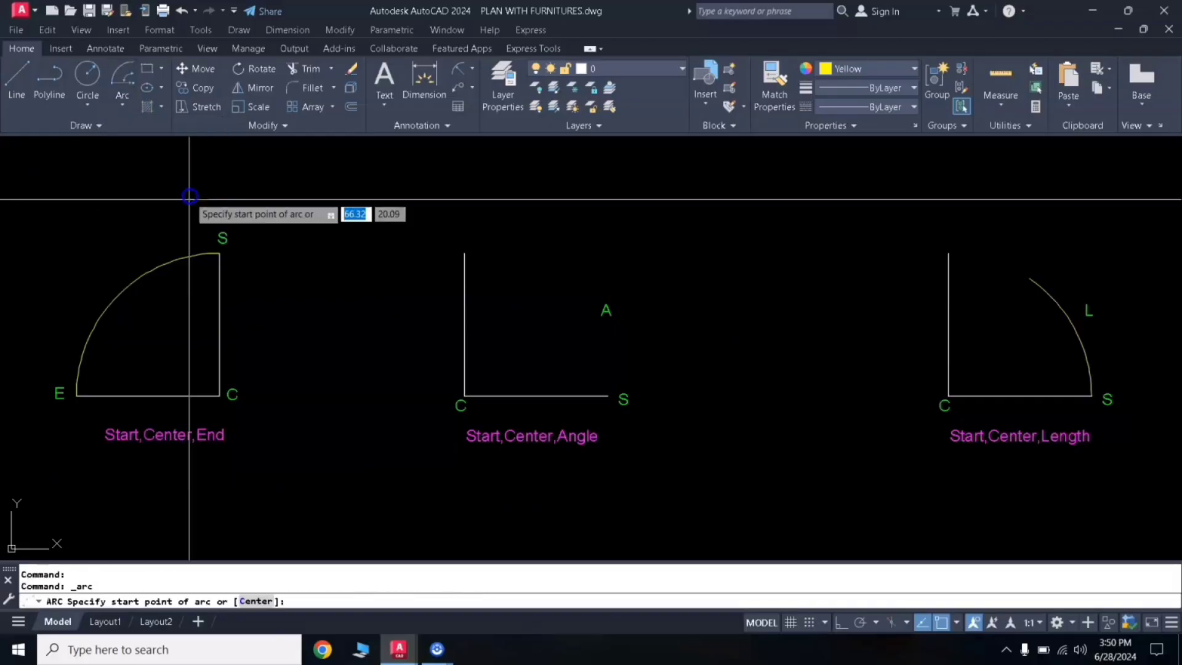
click(608, 396)
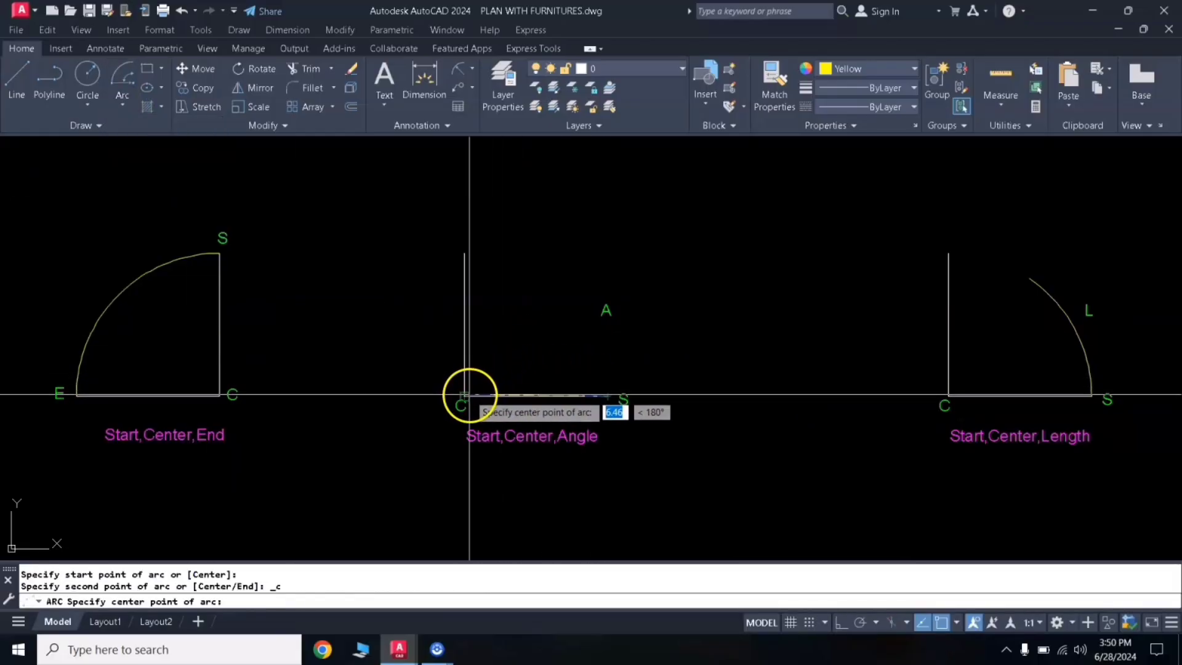
click(466, 395)
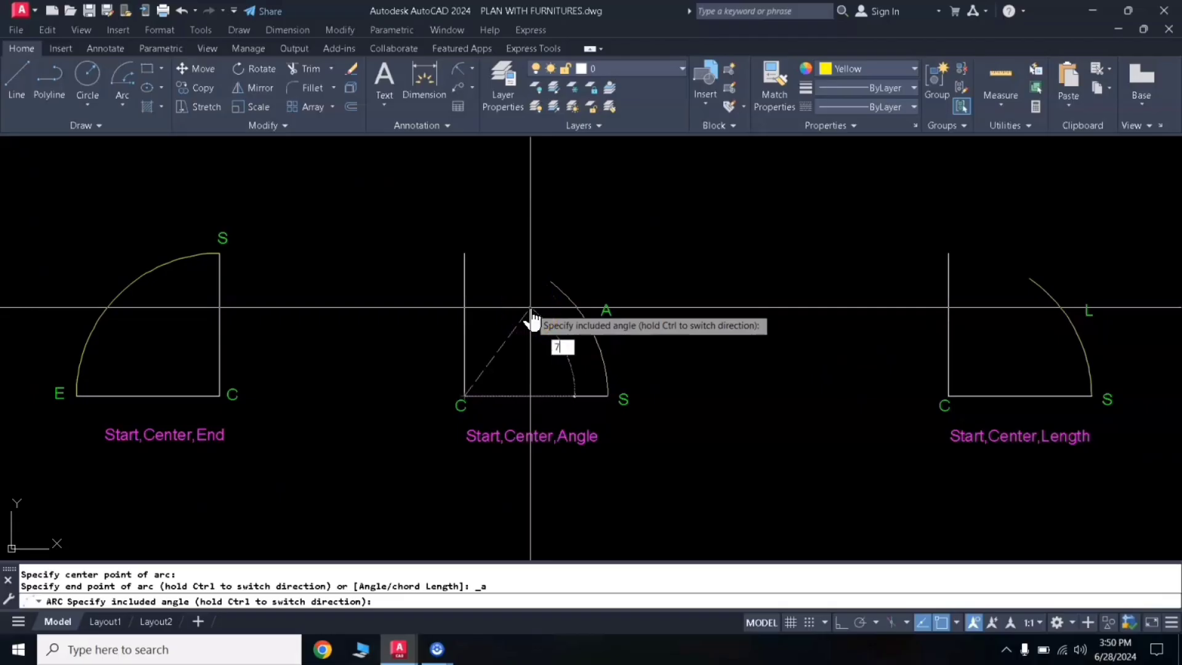
click(534, 350)
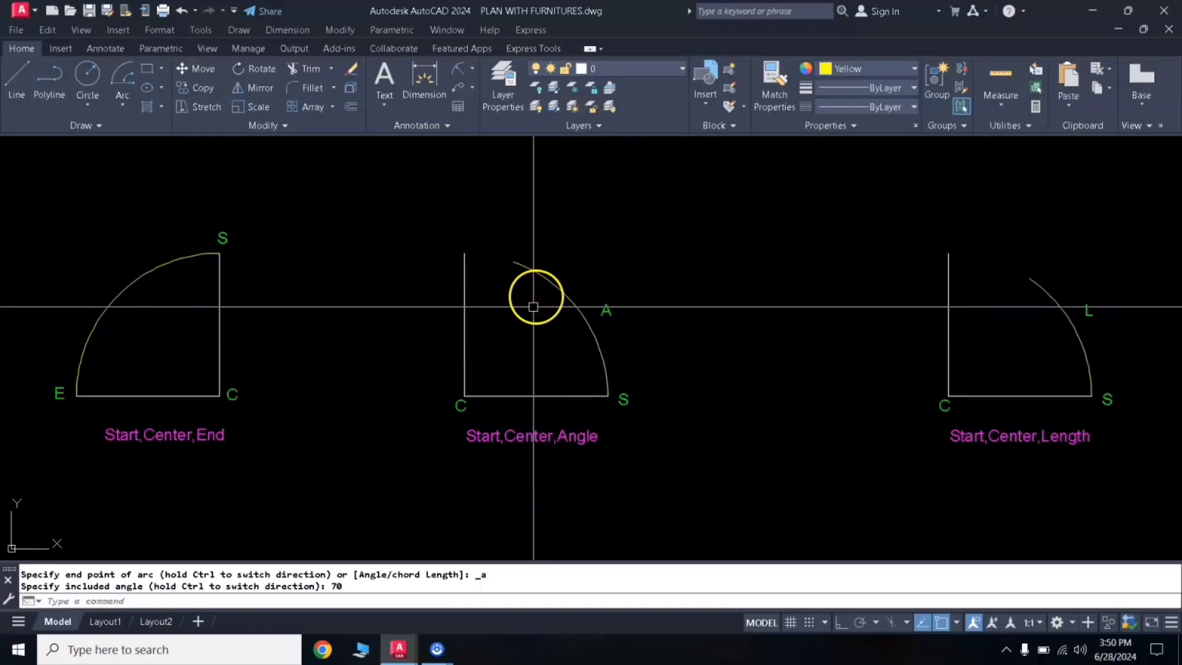
- Draw a line from the free end of the 70-degree arc to its center C
text(l)
key(Return)
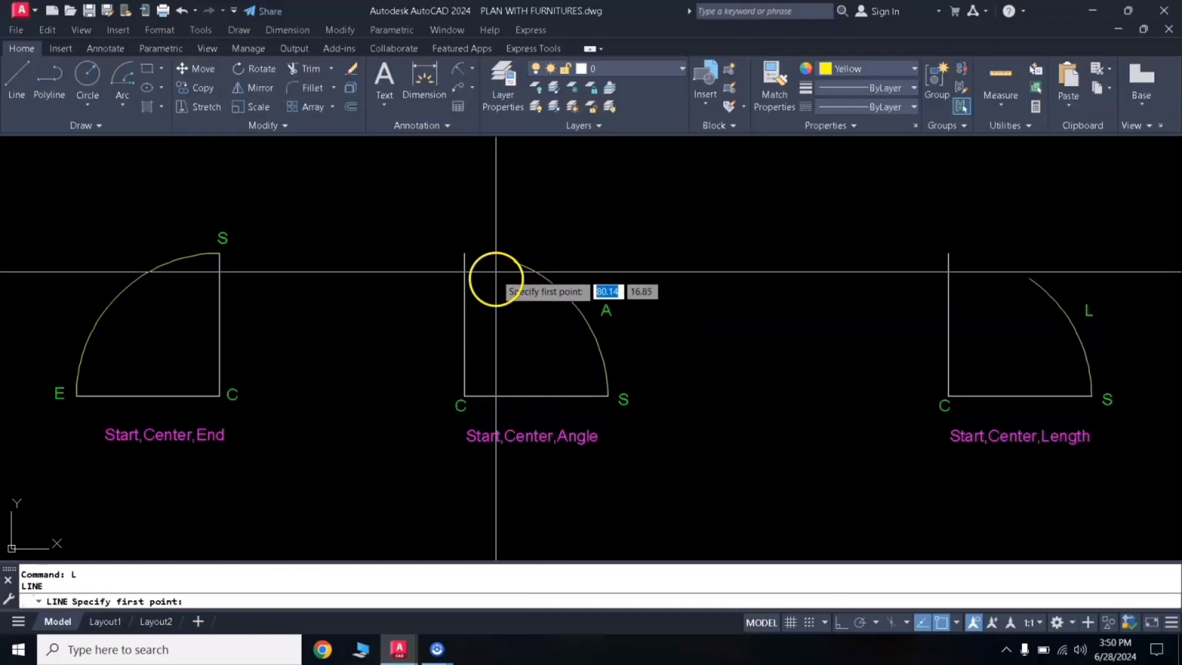
click(514, 262)
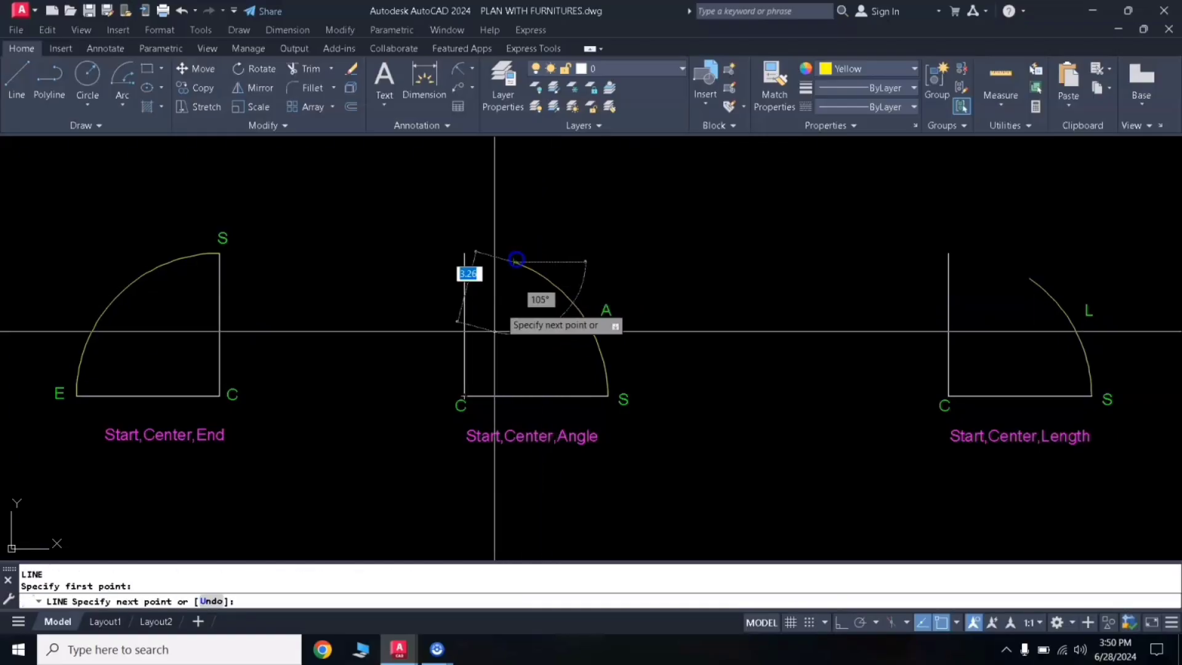
click(464, 396)
key(Return)
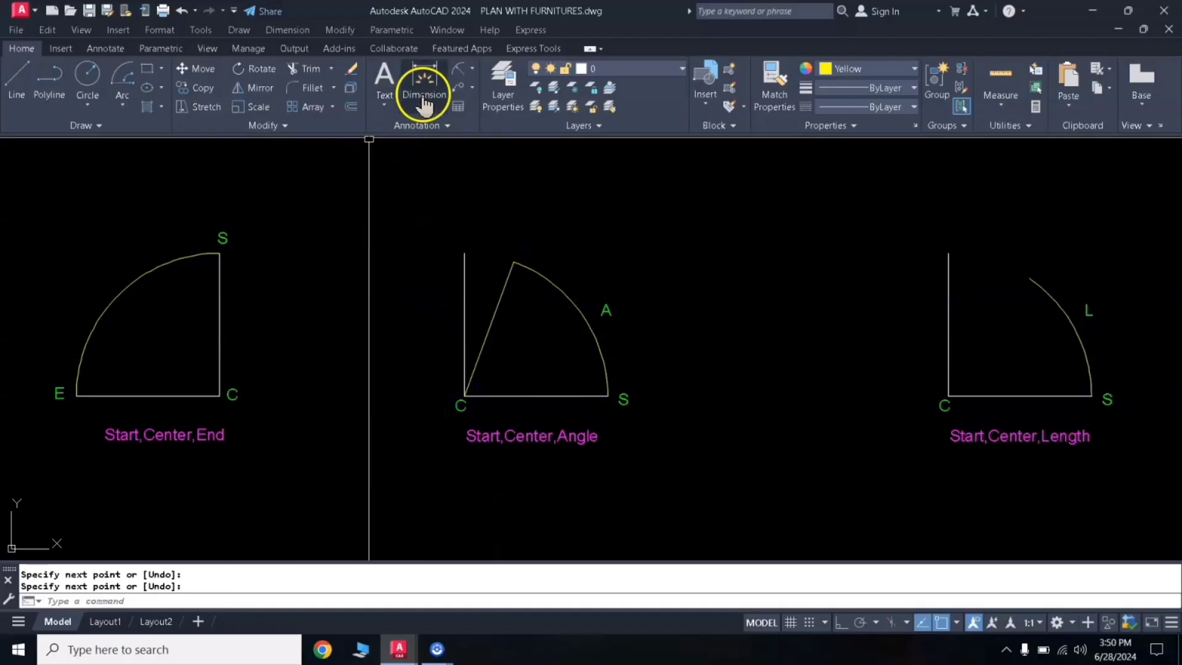
- Add an angular dimension between the arc's slanted line and the base line C–S on the Start,Center,Angle example
click(472, 73)
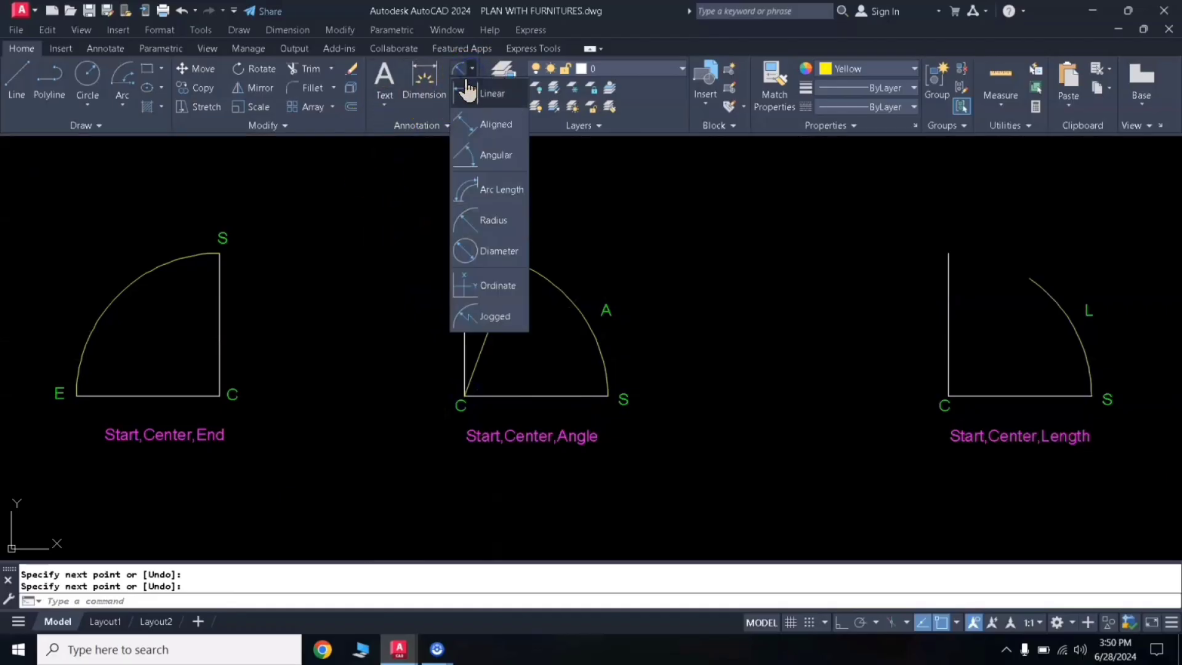
click(481, 161)
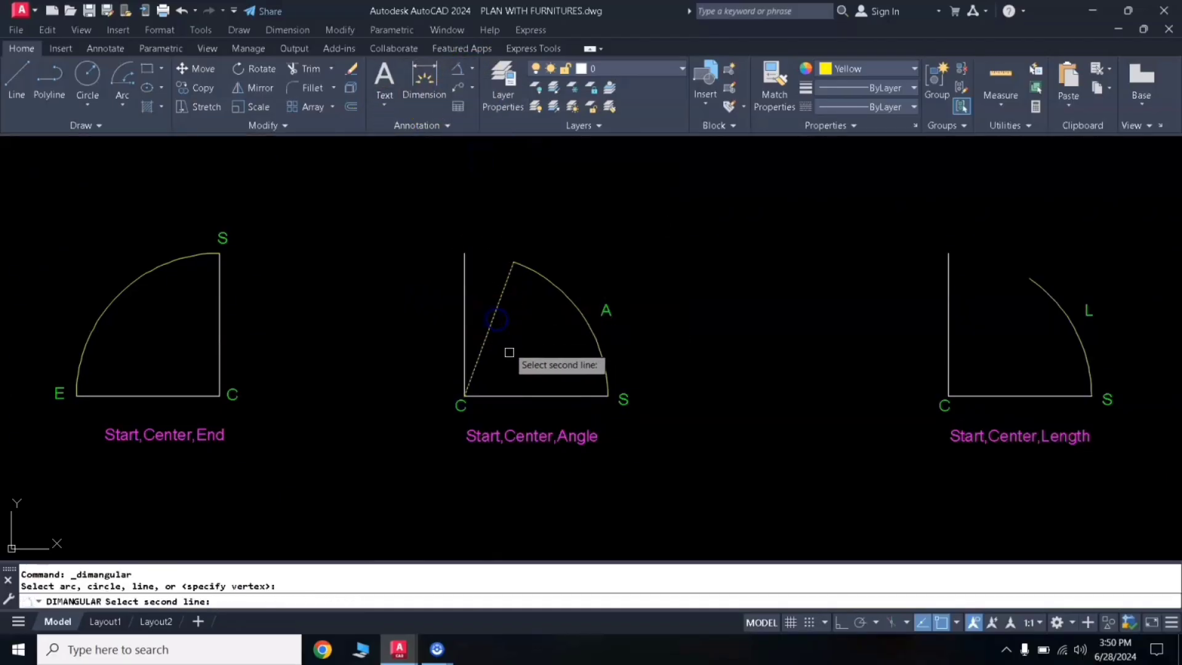
click(511, 395)
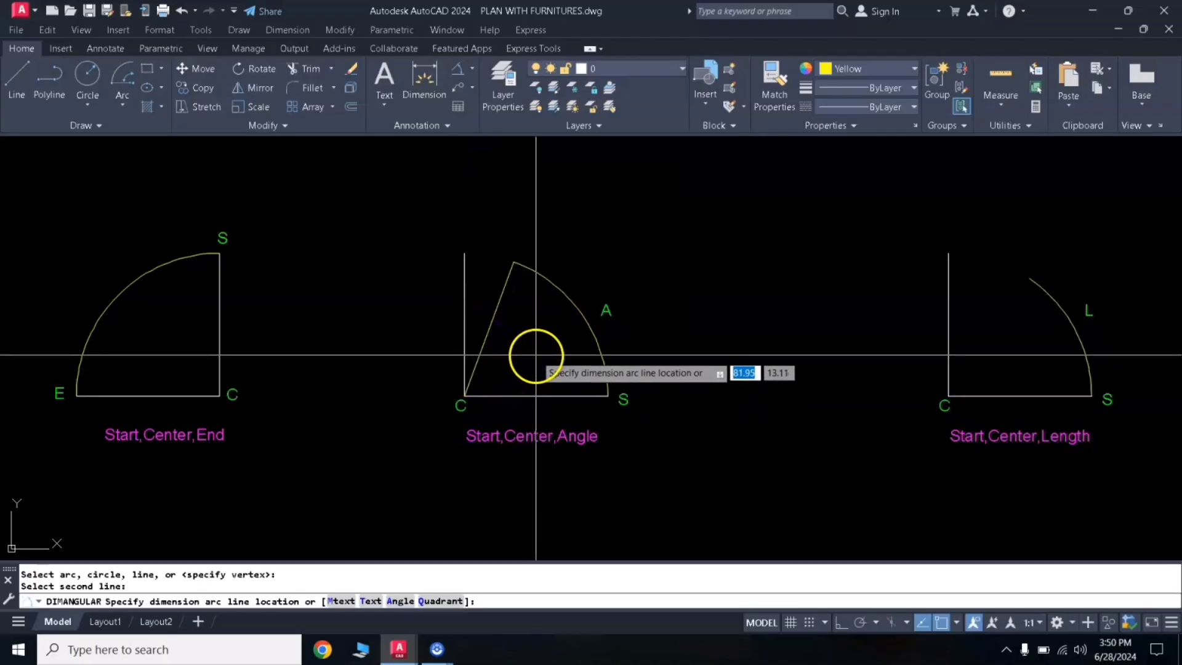
click(537, 343)
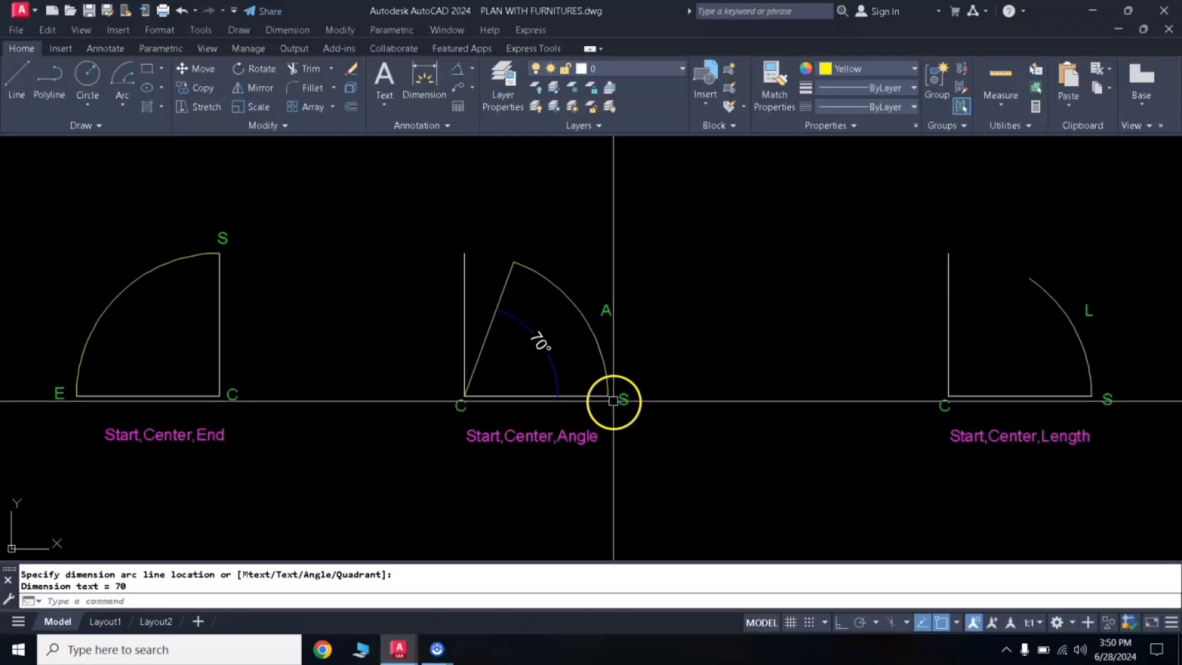
click(537, 360)
- Replace the existing arc on the Start,Center,Length example with a Start, Center, Length arc from S around C, chord length 7
middle_drag(885, 352, 680, 356)
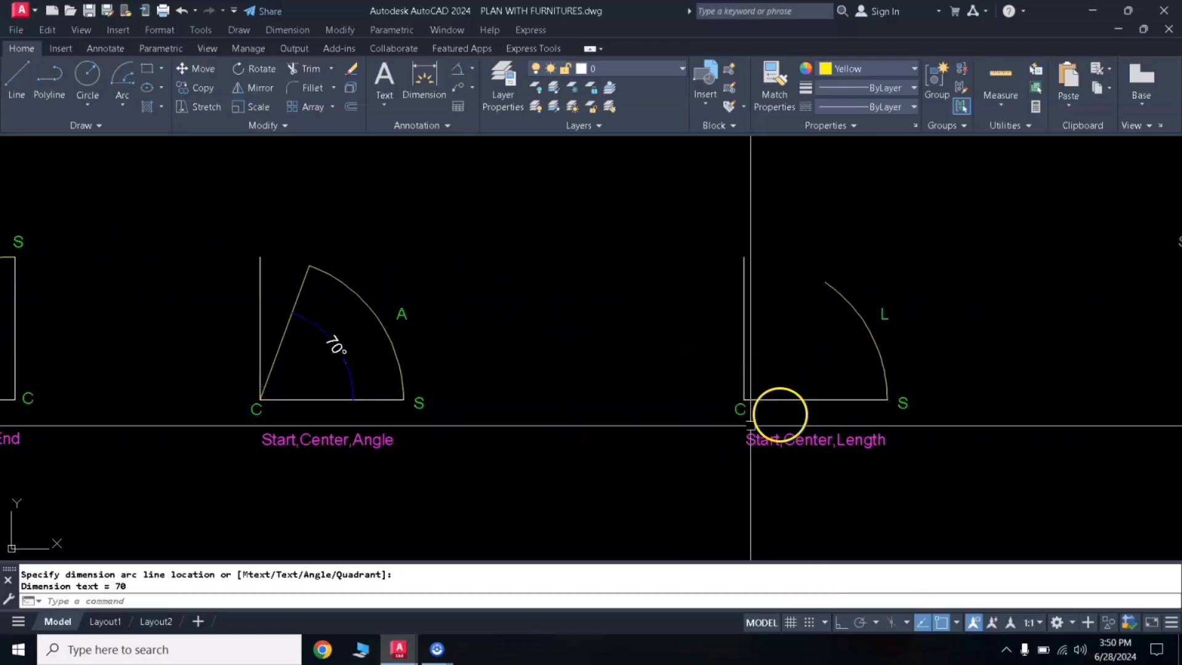
click(886, 376)
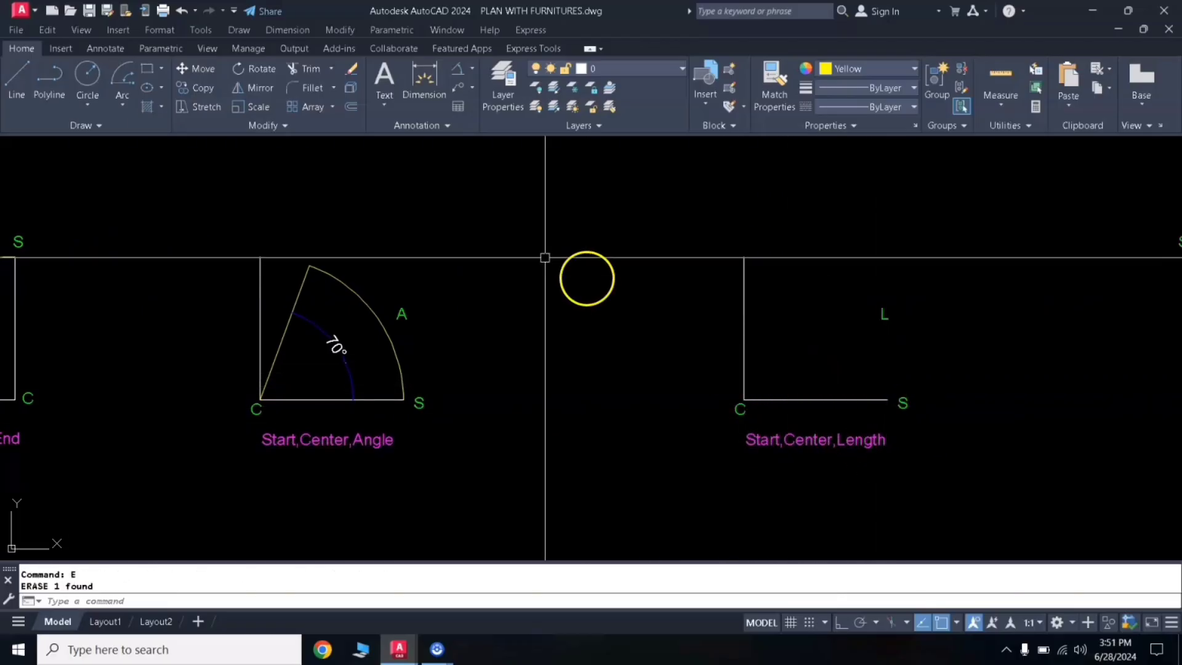
click(122, 108)
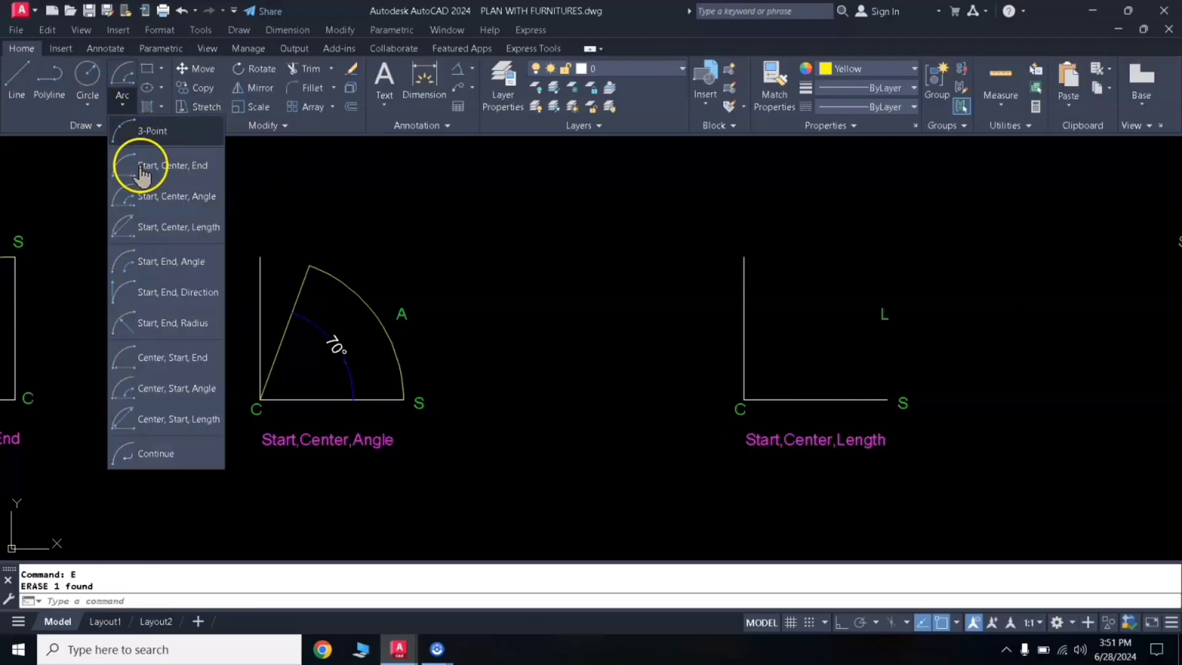
click(172, 228)
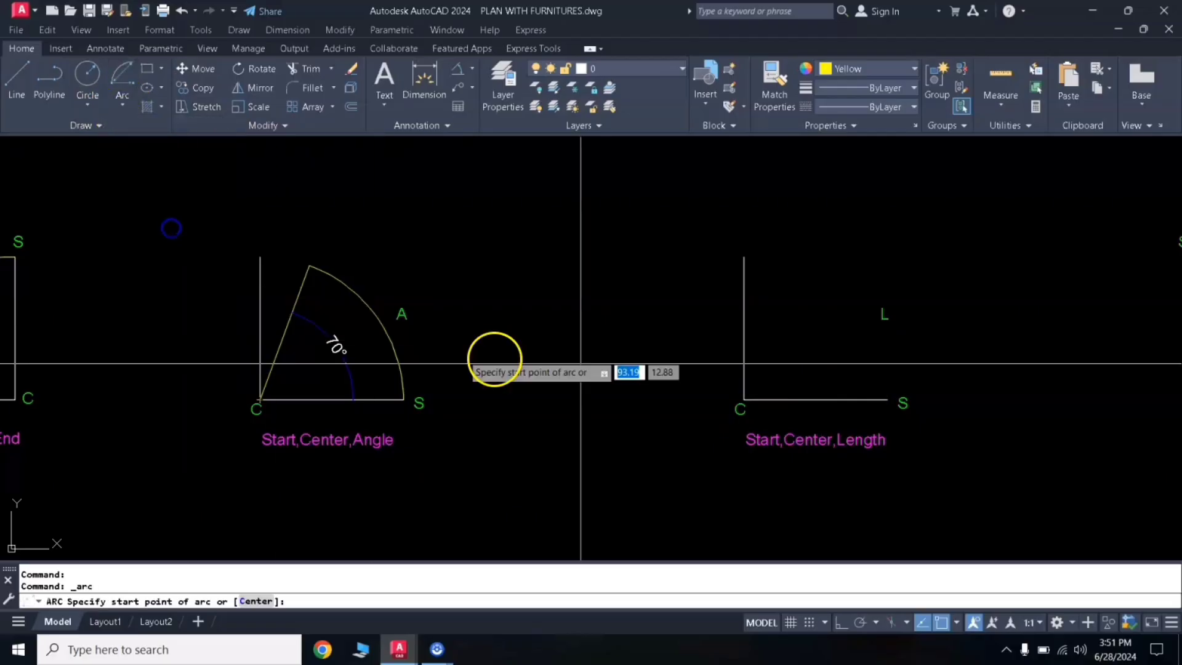
click(886, 400)
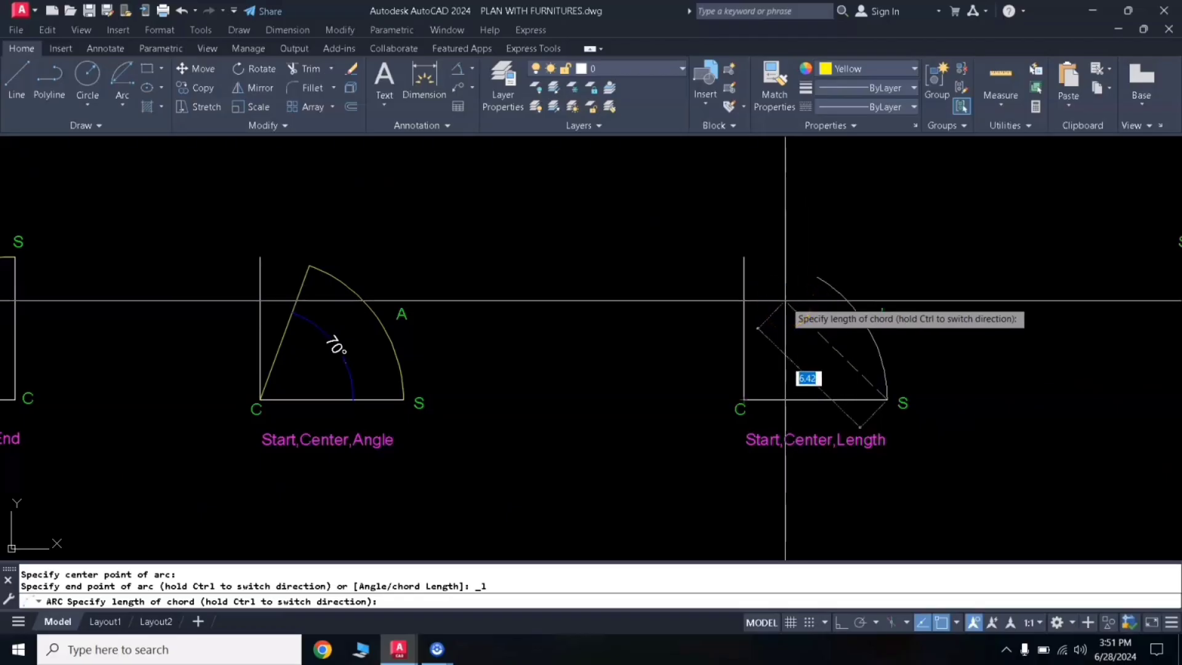
key(Return)
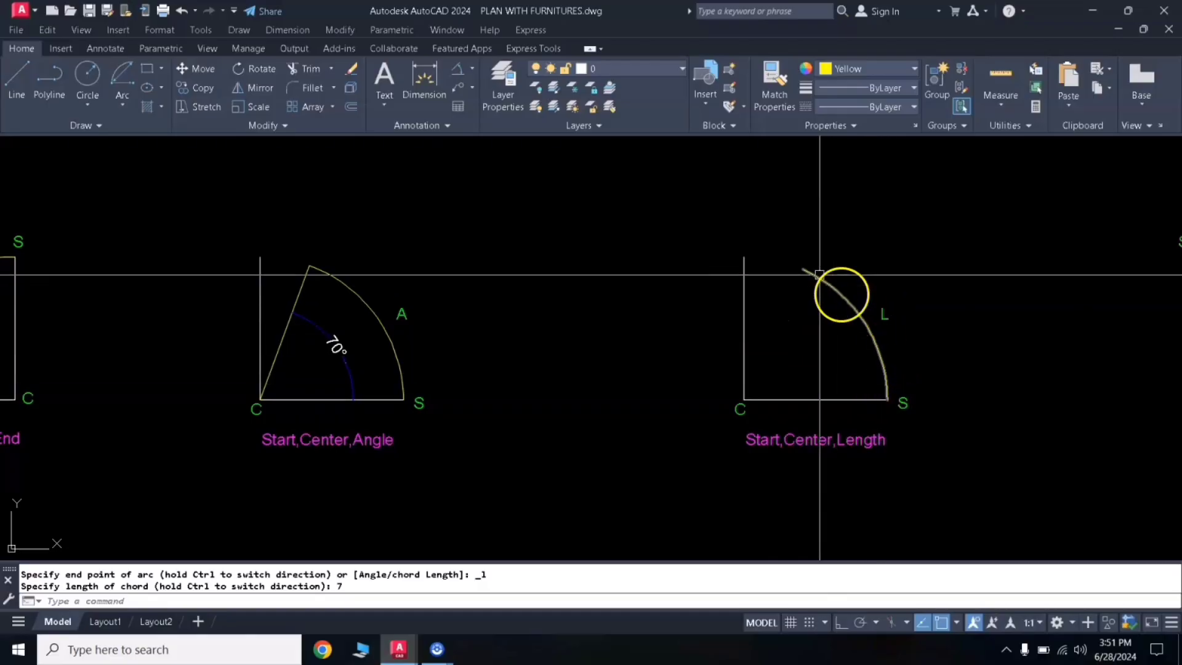
- Draw a chord line from the free end of the Start,Center,Length arc to S and erase the duplicate line over it
click(20, 80)
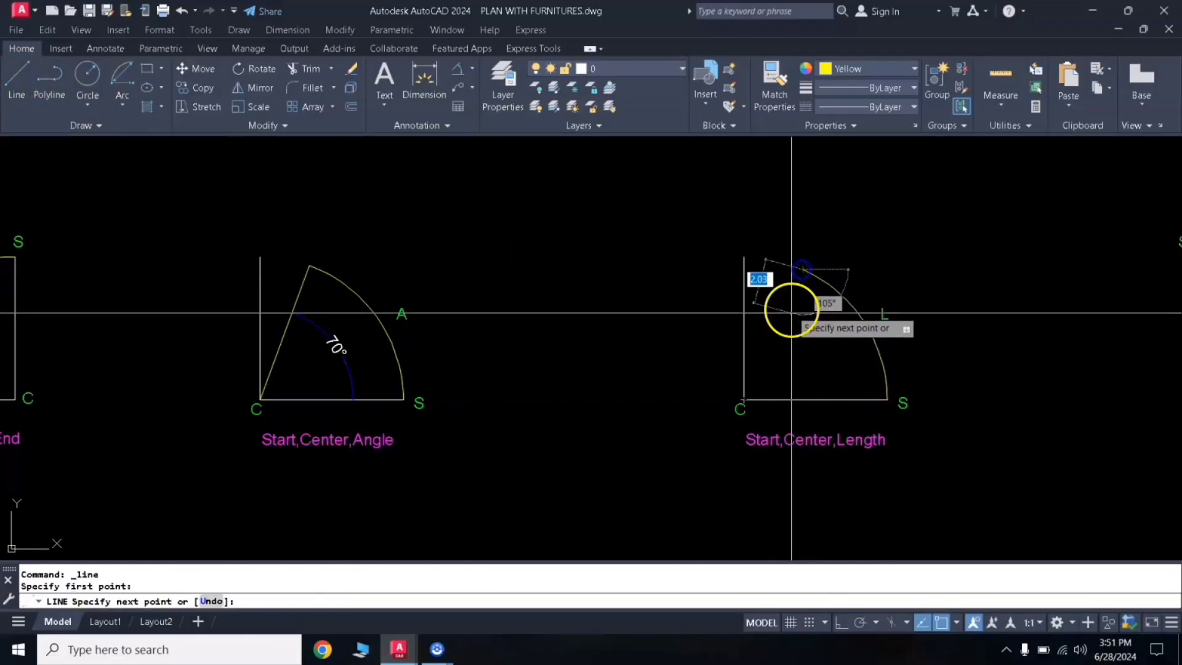
click(888, 401)
key(Return)
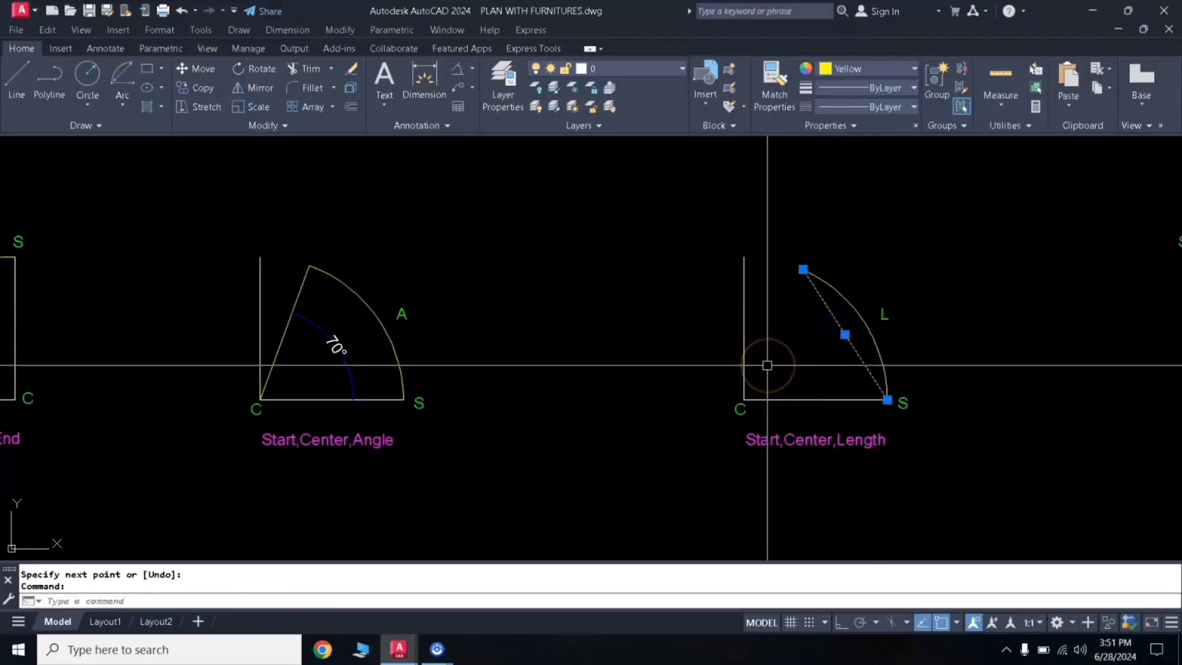
text(E)
key(Return)
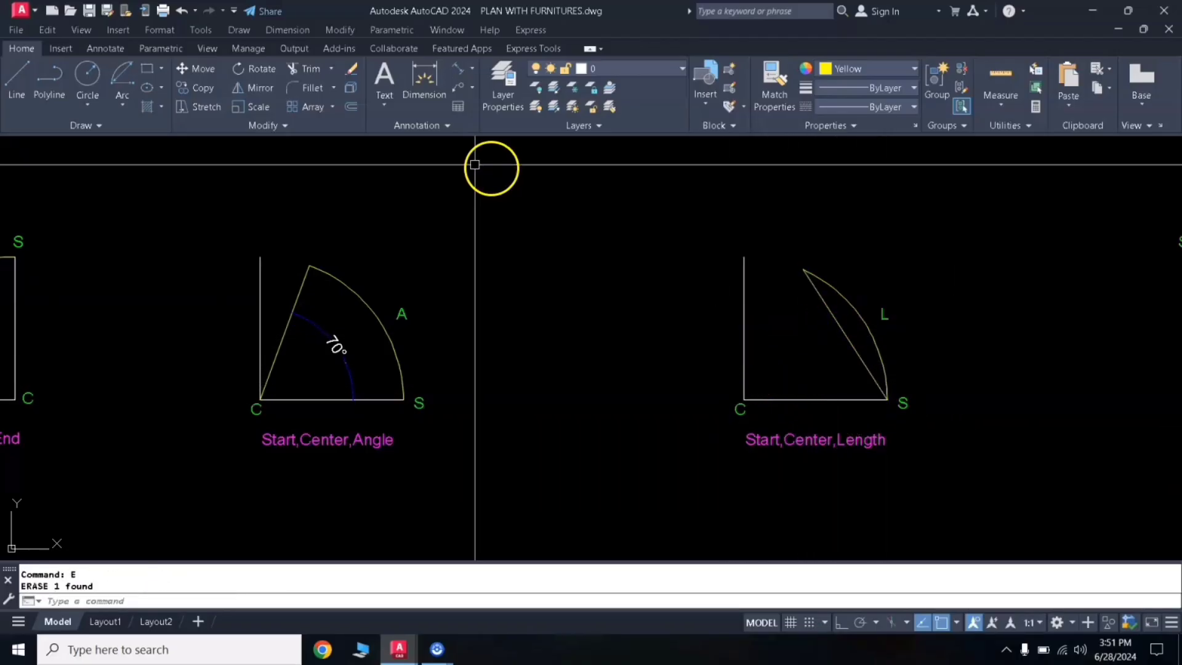
- Add an aligned dimension along the chord from the arc's free end to S on the Start,Center,Length example
click(473, 71)
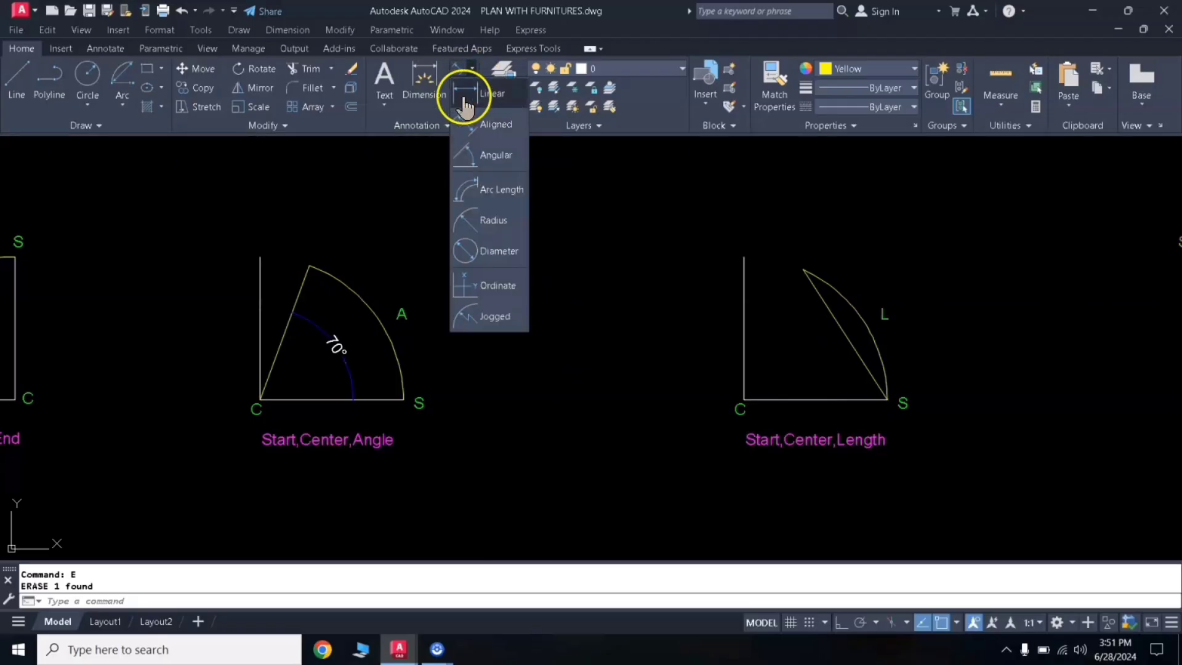
click(468, 126)
click(804, 269)
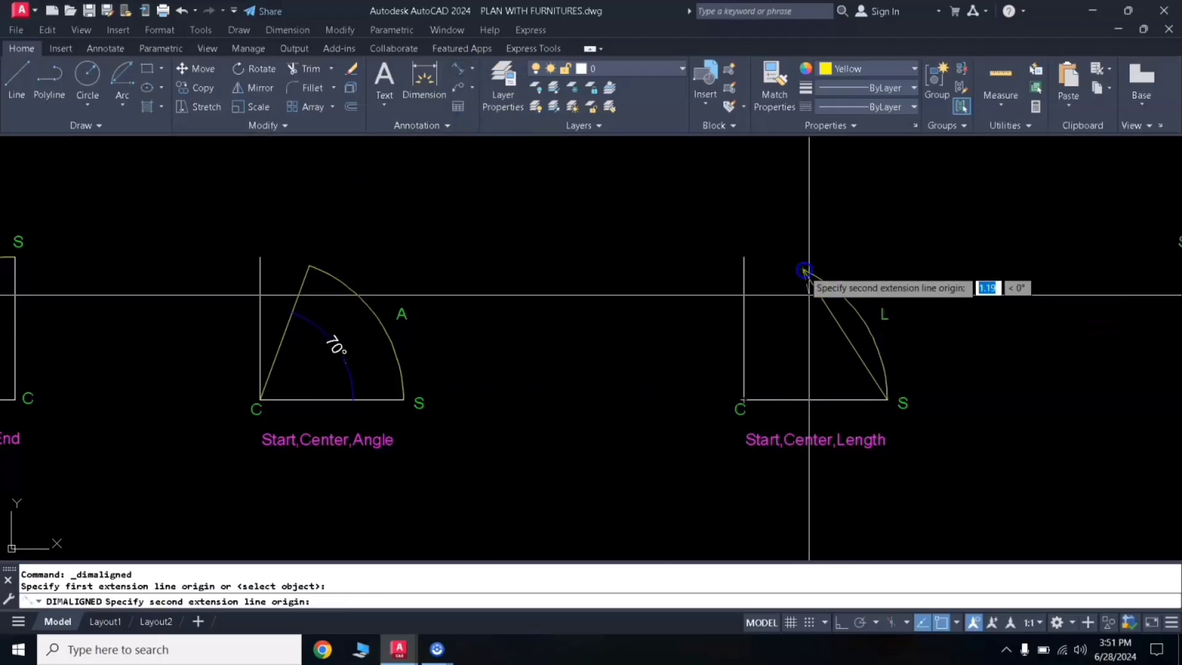
click(887, 400)
click(826, 370)
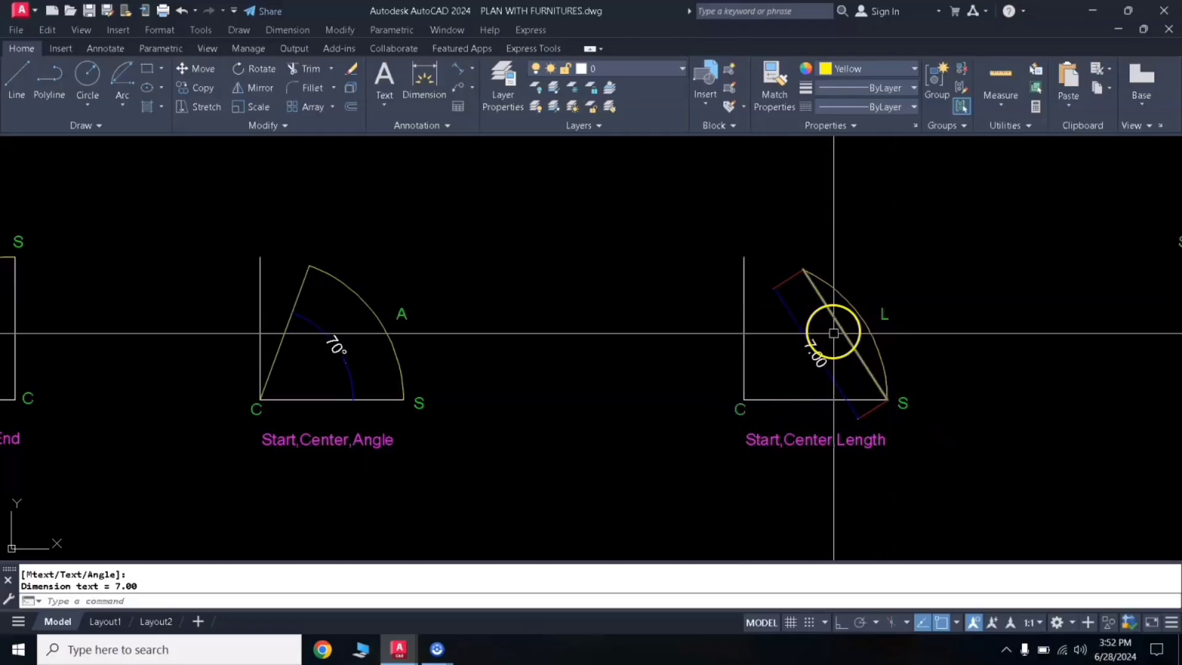
- Draw a Start, End, Direction arc from S to E on the Start,End,Direction example, using Ortho for a horizontal tangent direction of 0°
middle_drag(978, 439, 637, 427)
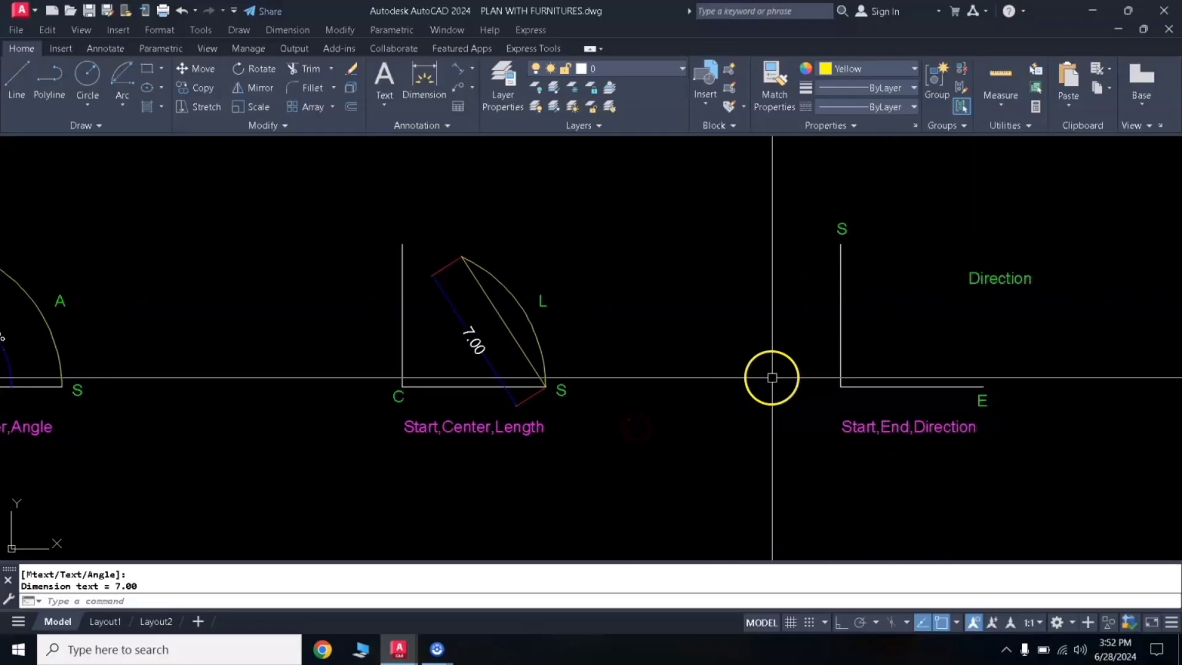
middle_drag(780, 374, 644, 412)
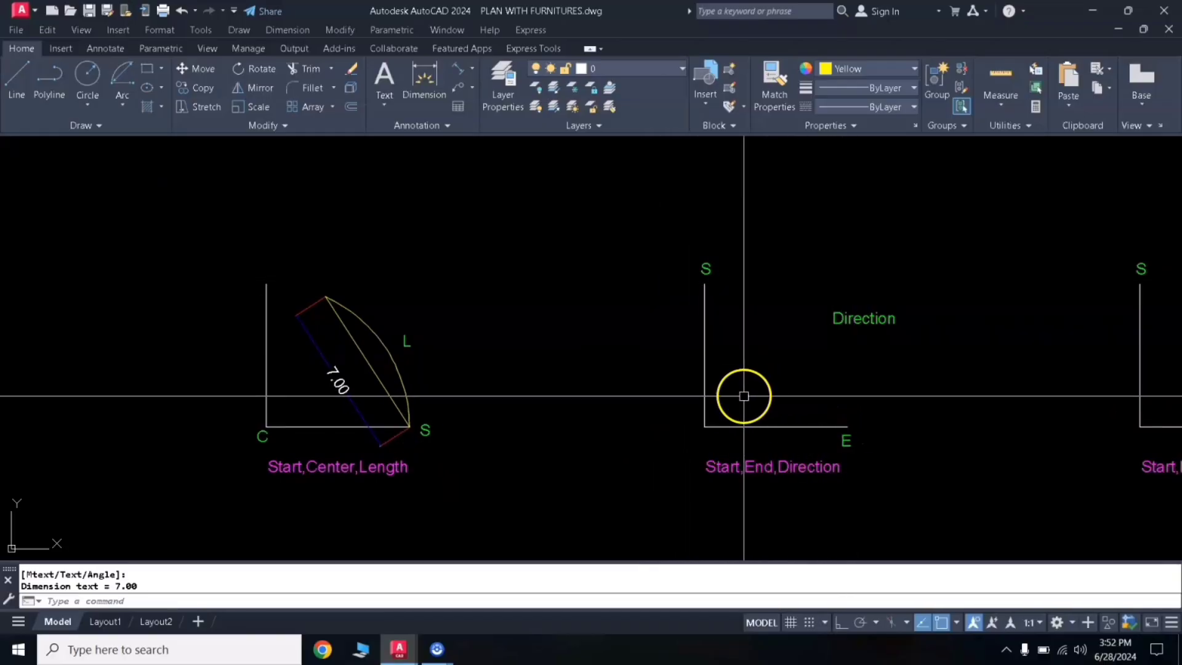
click(123, 108)
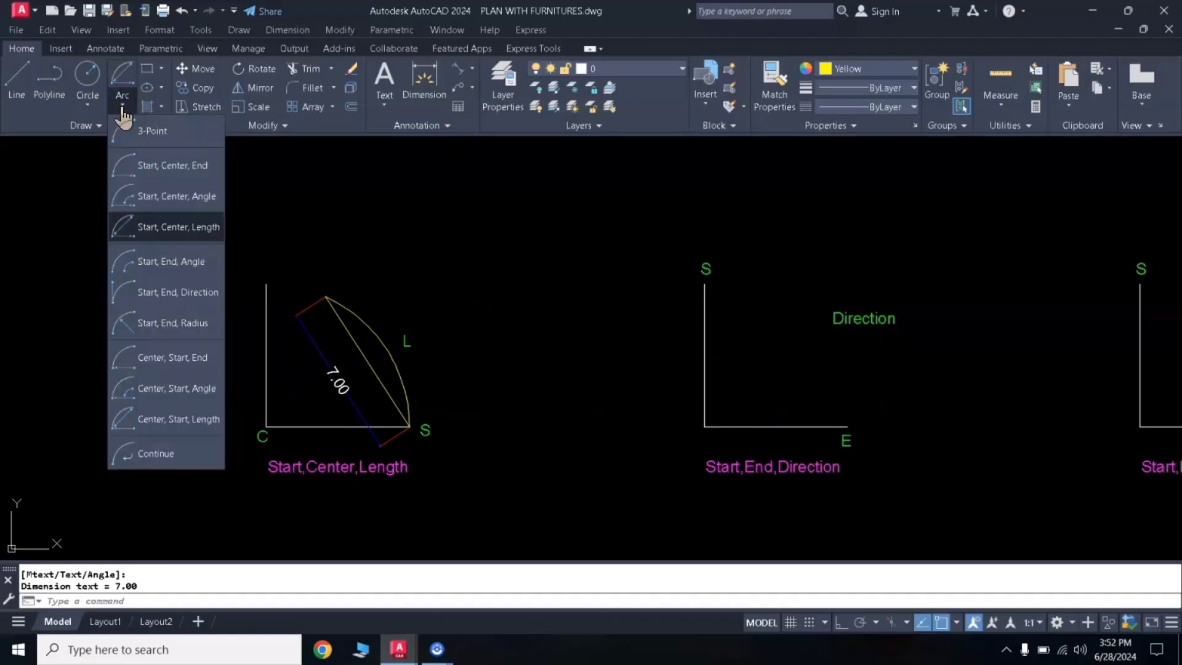
click(148, 288)
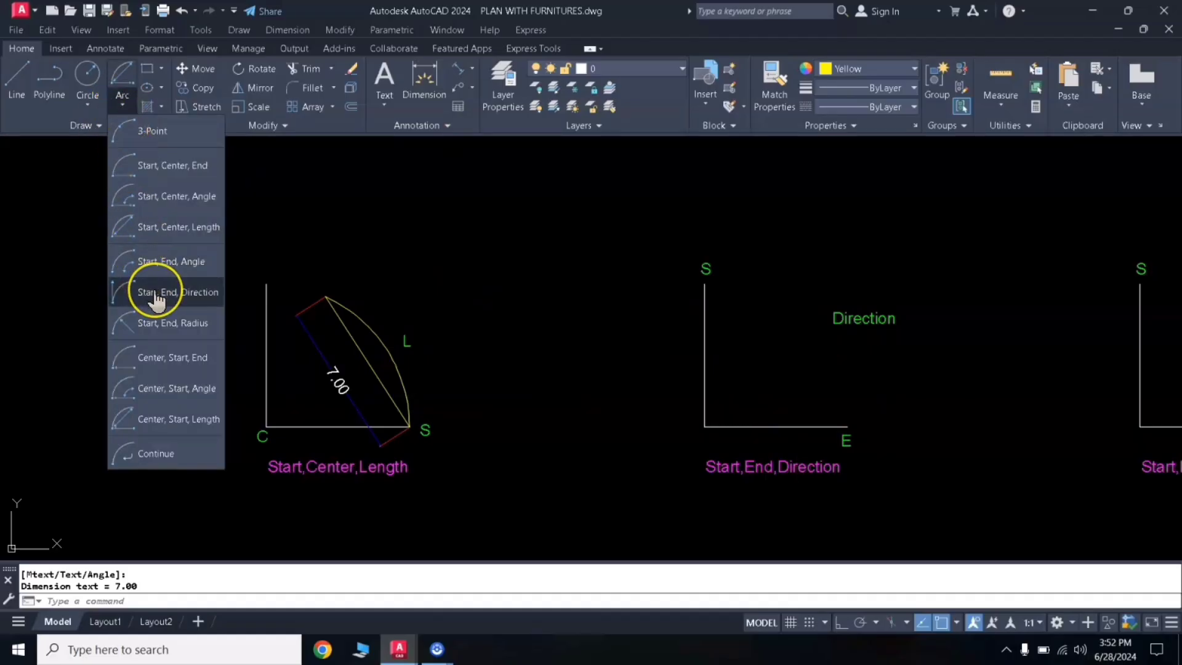
click(155, 294)
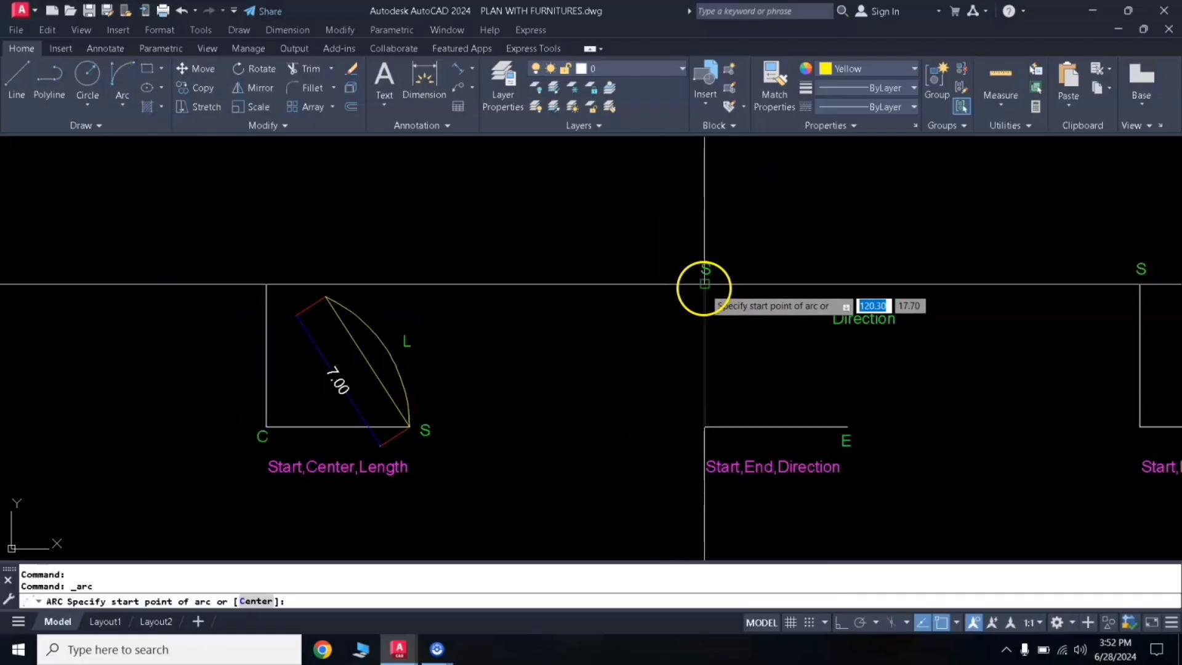
click(848, 426)
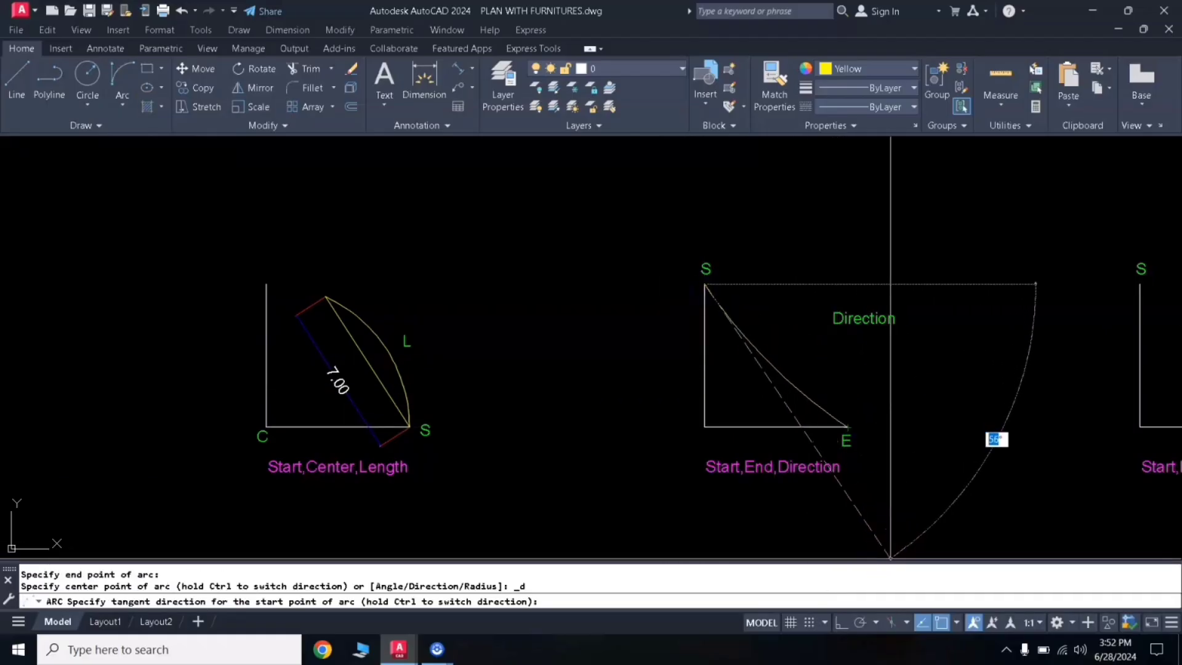
click(842, 625)
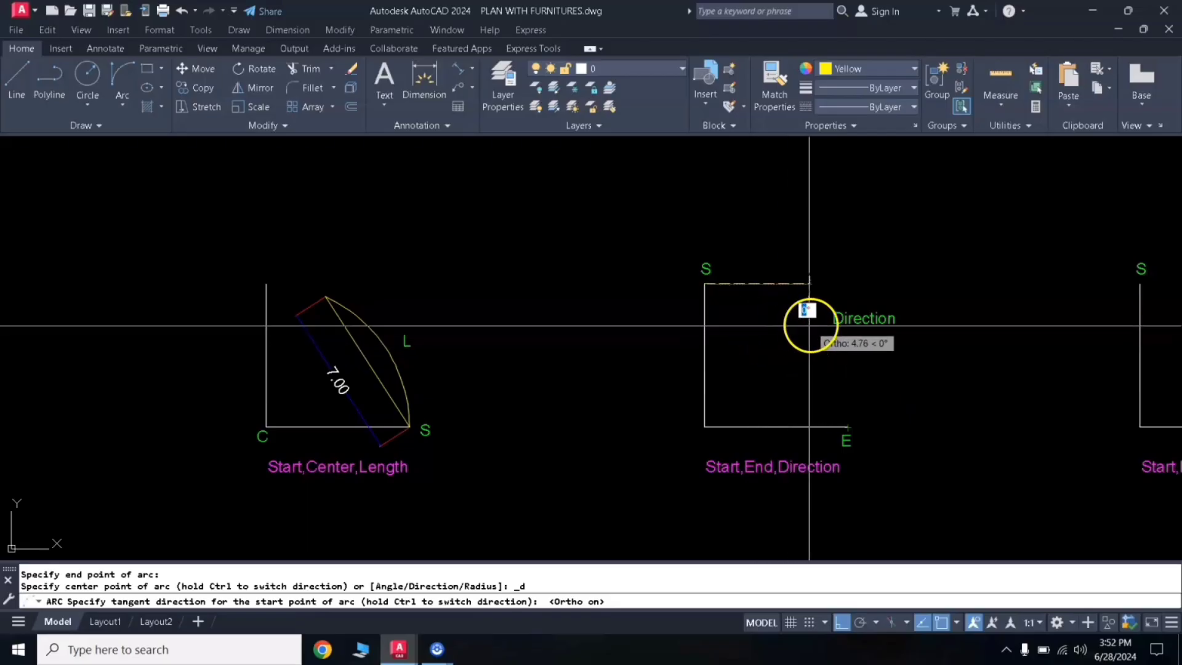
click(809, 325)
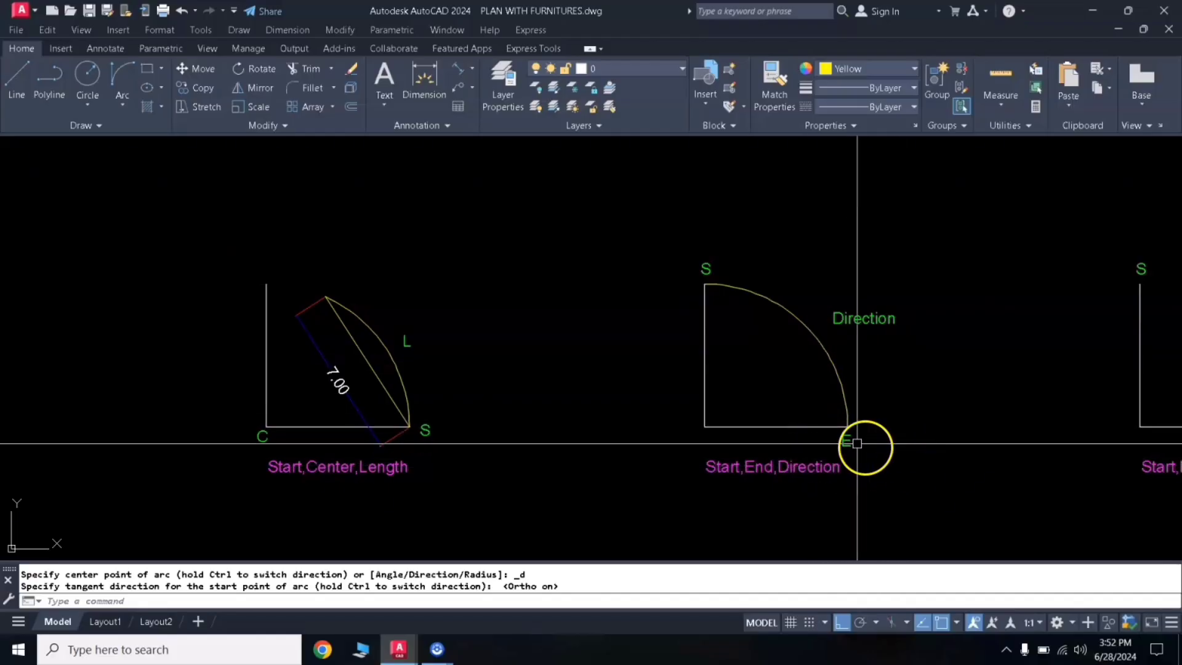
- Draw a Start, End, Radius arc from S to E with a radius of 8 on the Start,End,Radius example
middle_drag(968, 415, 490, 433)
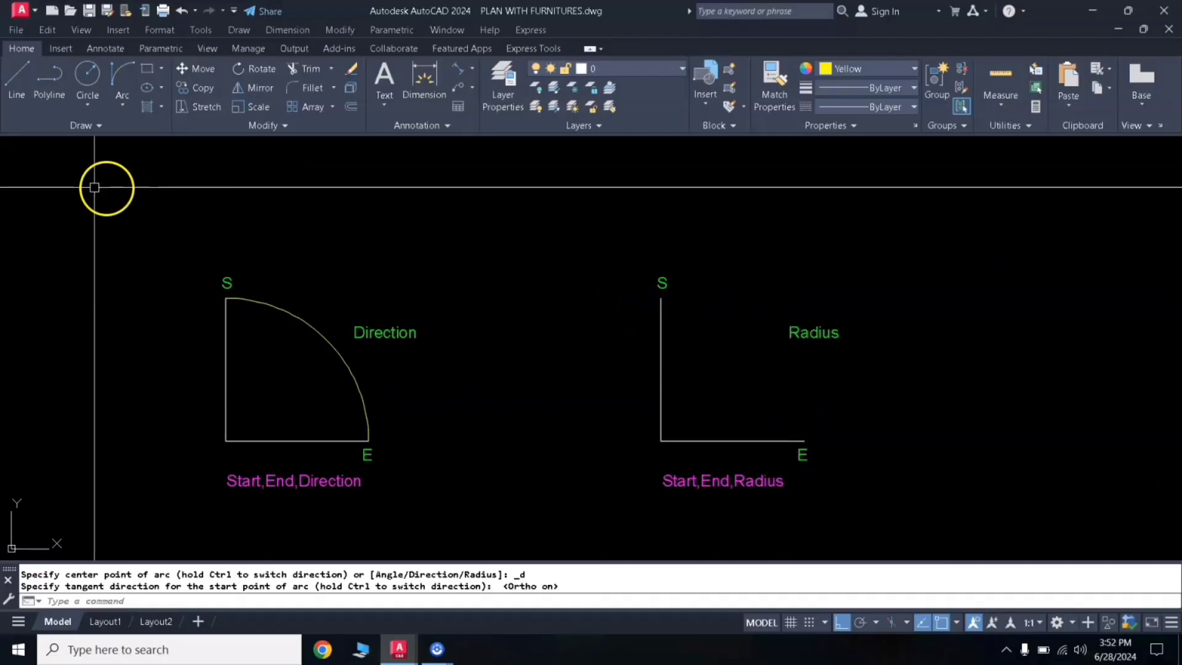
click(123, 108)
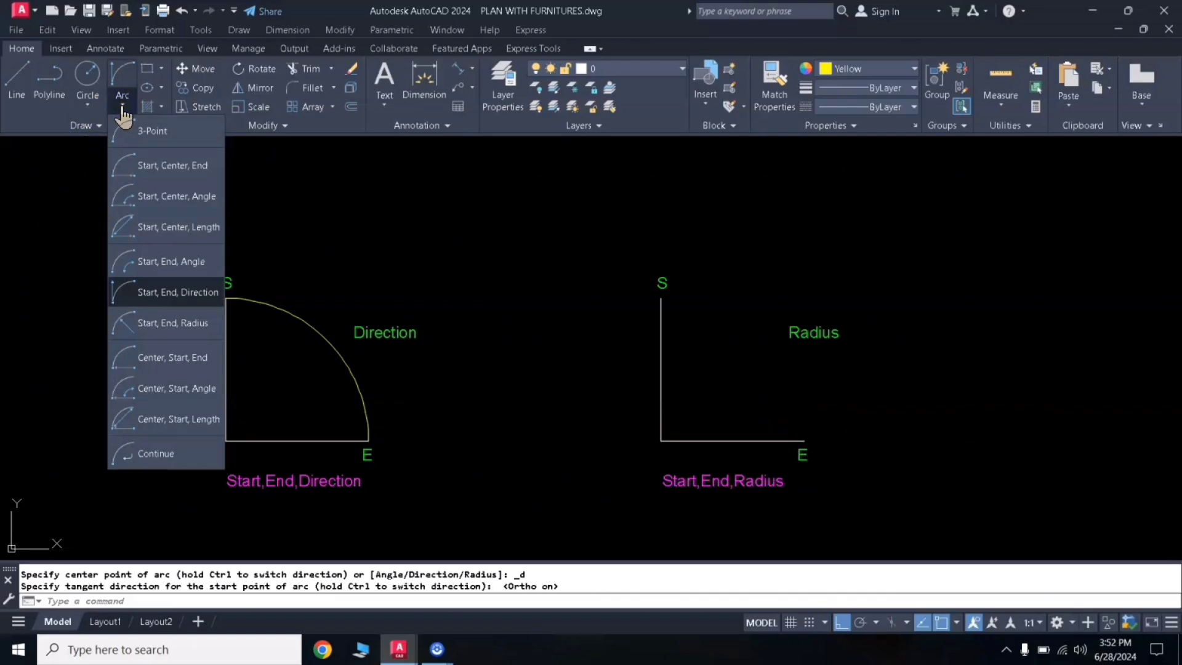
click(161, 337)
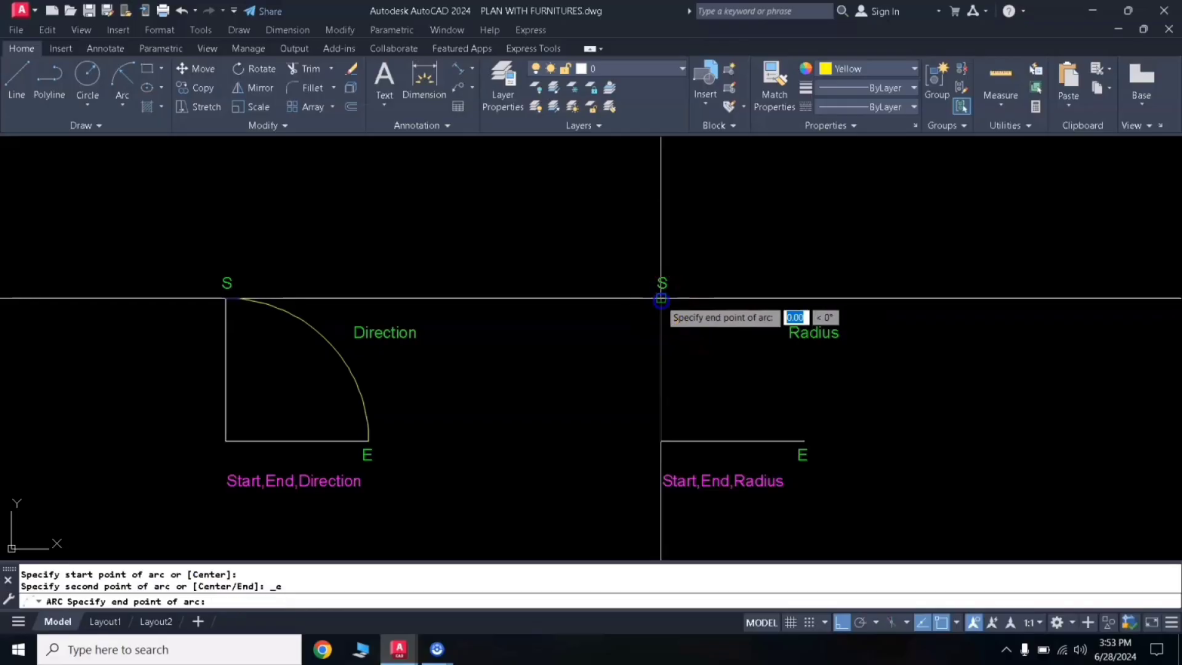
click(804, 441)
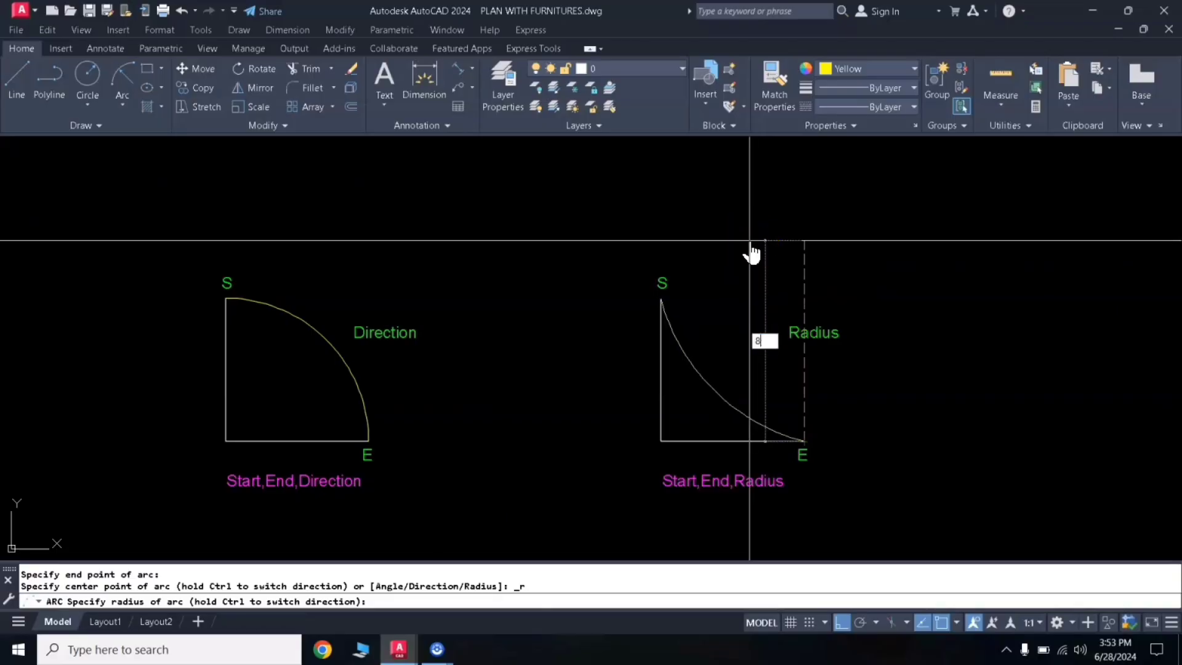
text(8)
key(Return)
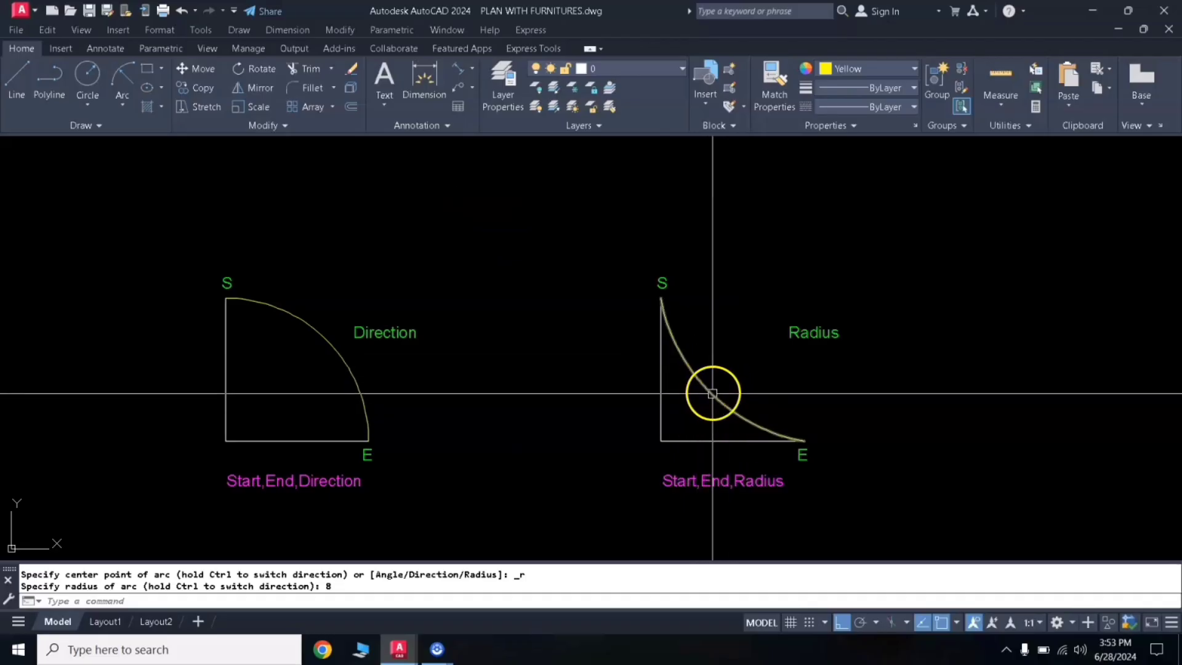
- Add a radius dimension to the arc on the Start,End,Radius example, placing its text inside the curve
click(473, 76)
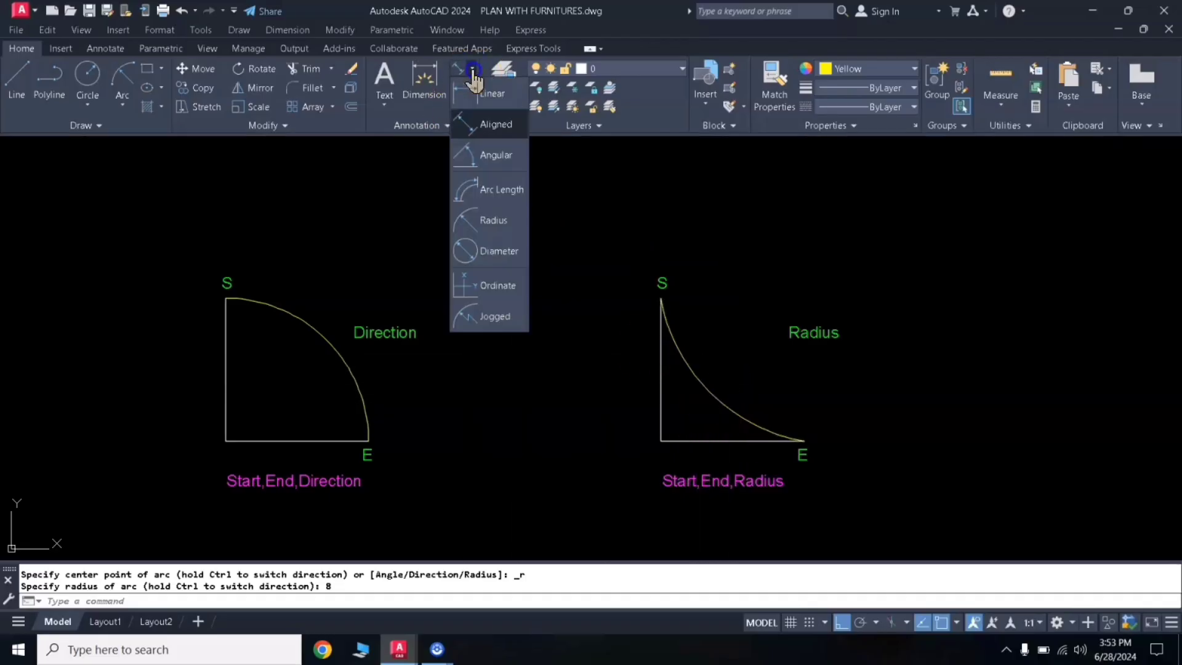
click(482, 223)
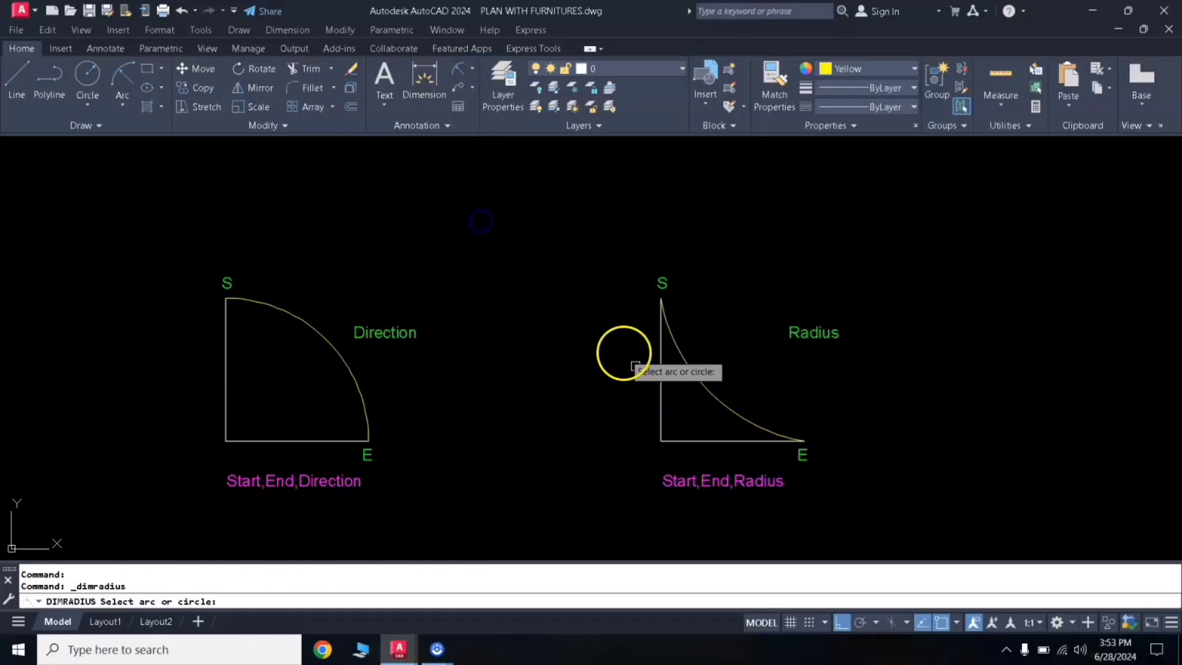
click(698, 382)
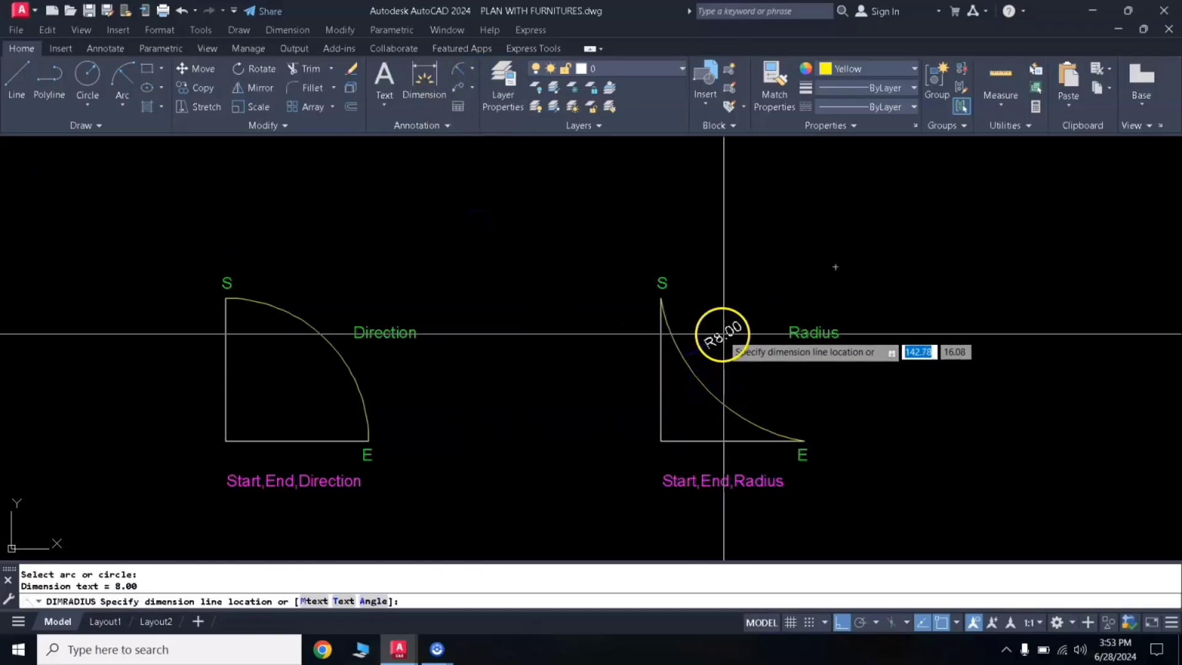
click(745, 316)
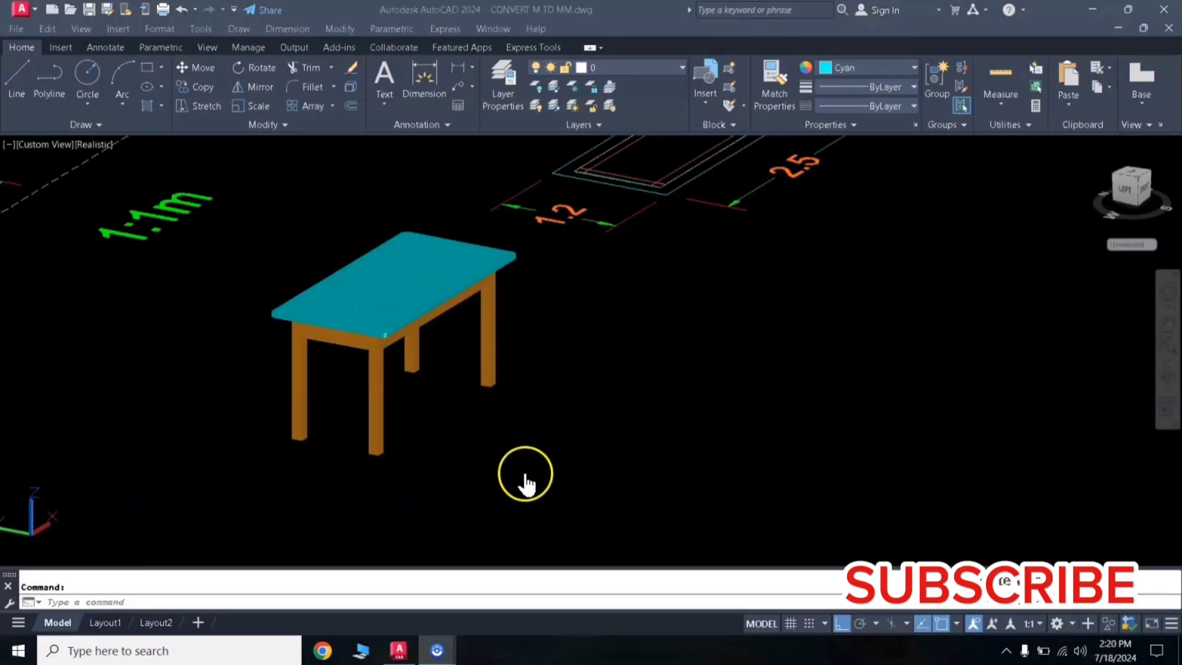
click(526, 474)
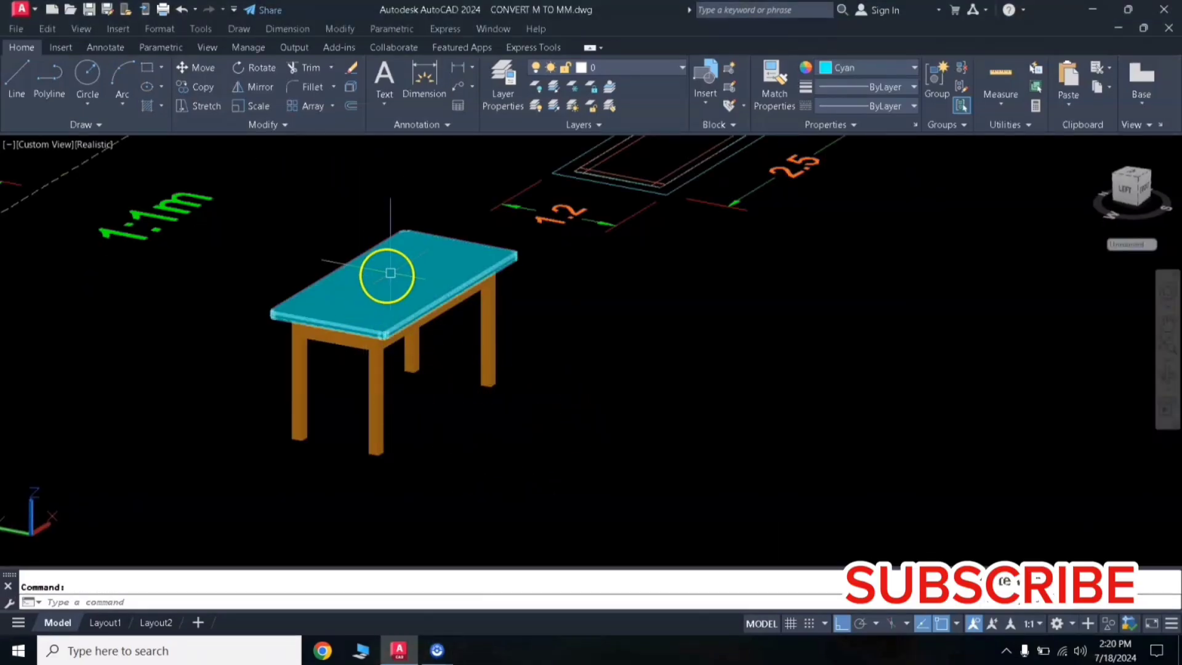